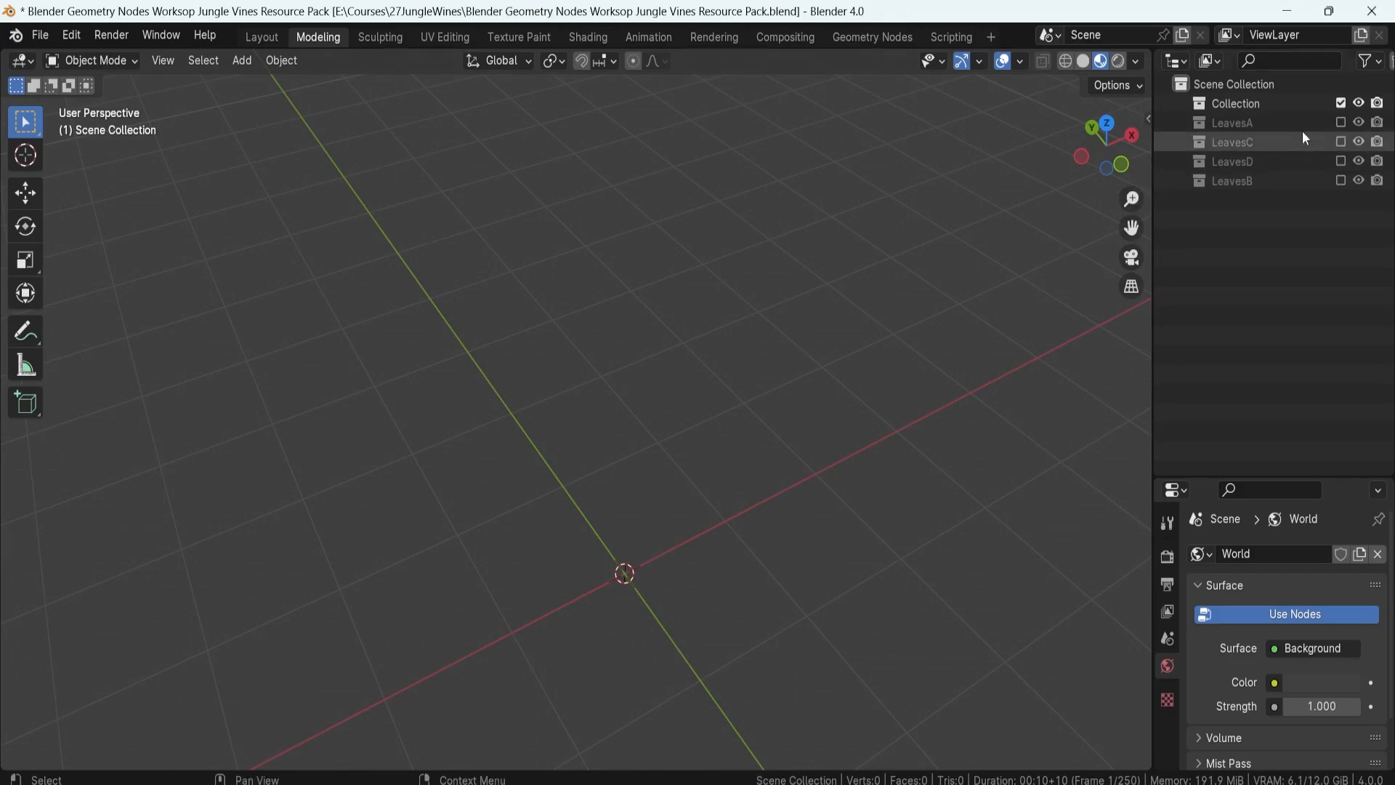
Step: Briefly enable the LeavesA and LeavesC collections to view their leaf models, and exclude both again
click(1342, 123)
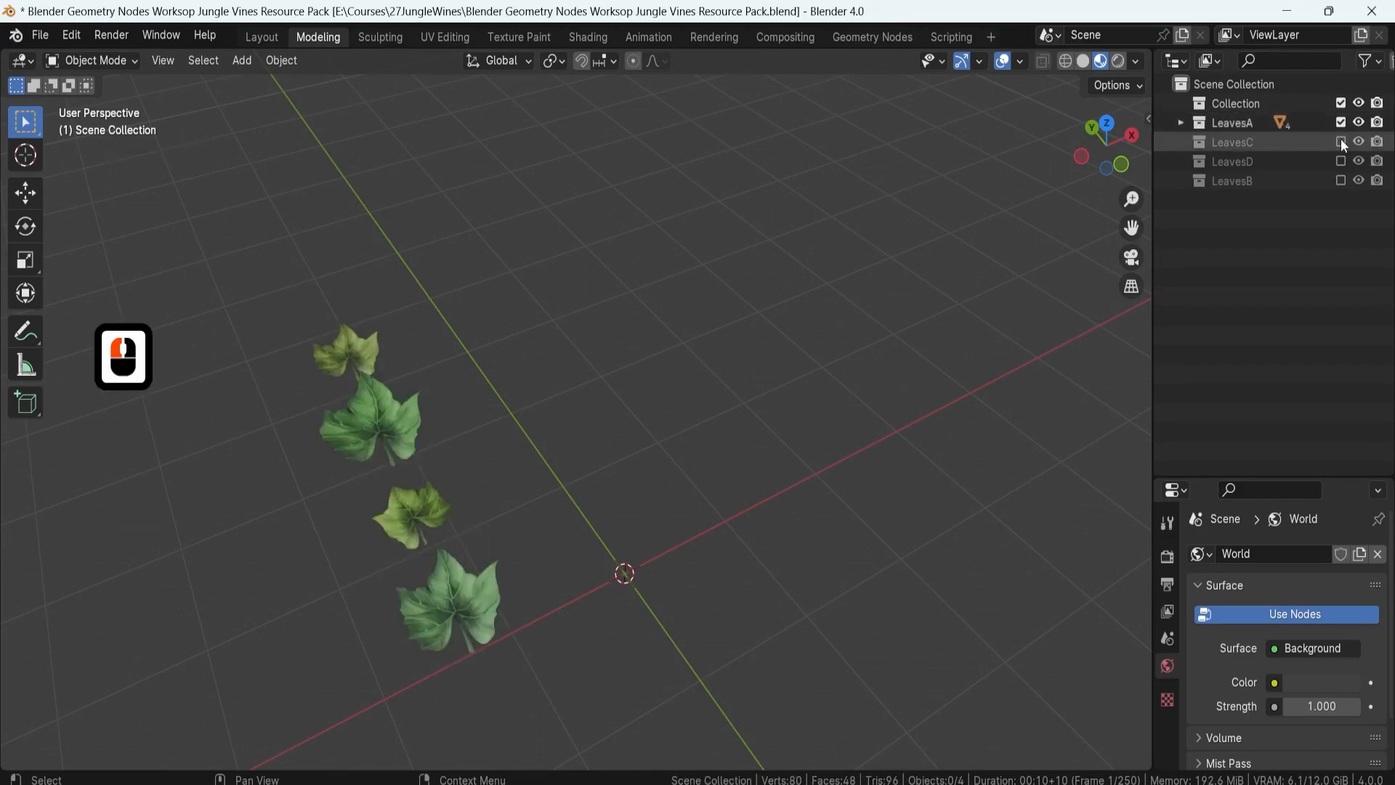
click(1341, 142)
click(1342, 141)
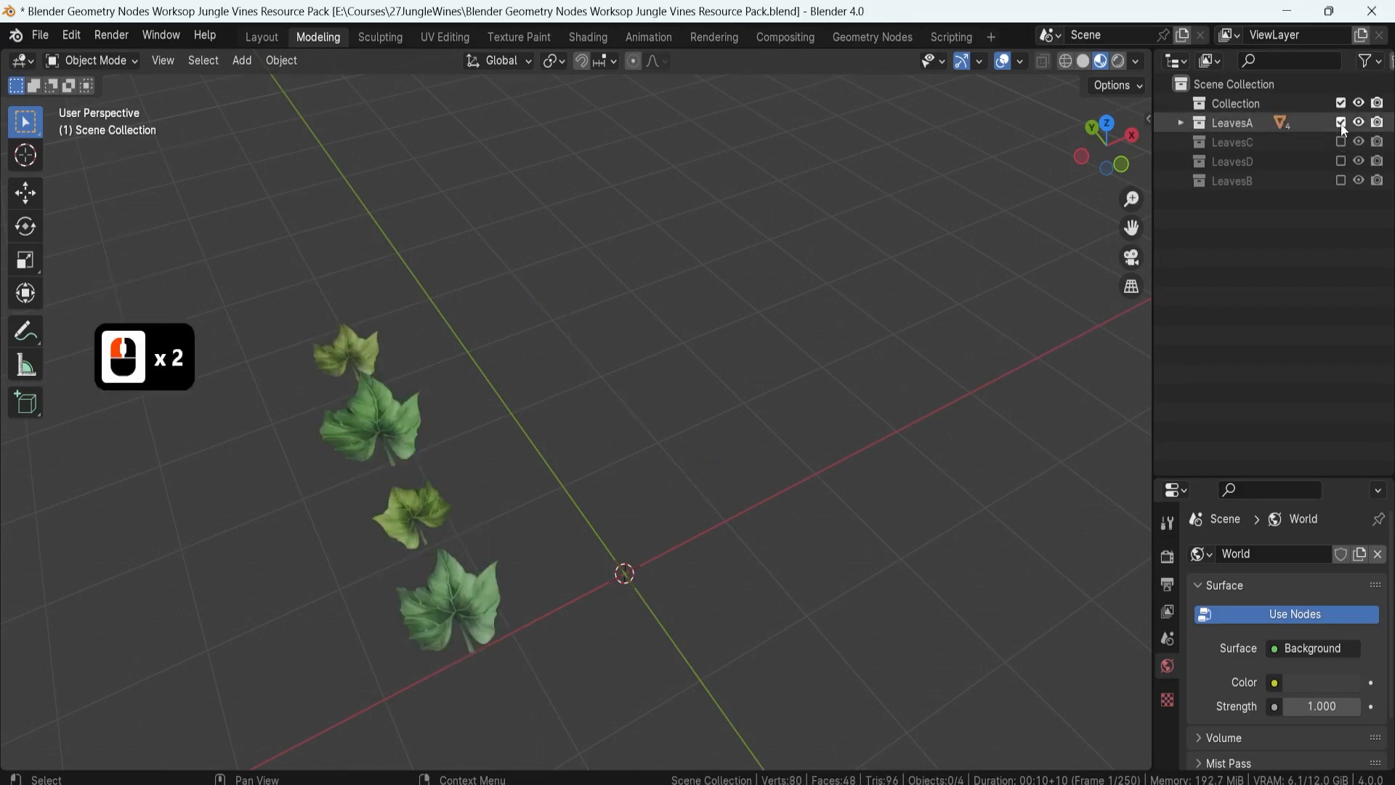
click(1342, 124)
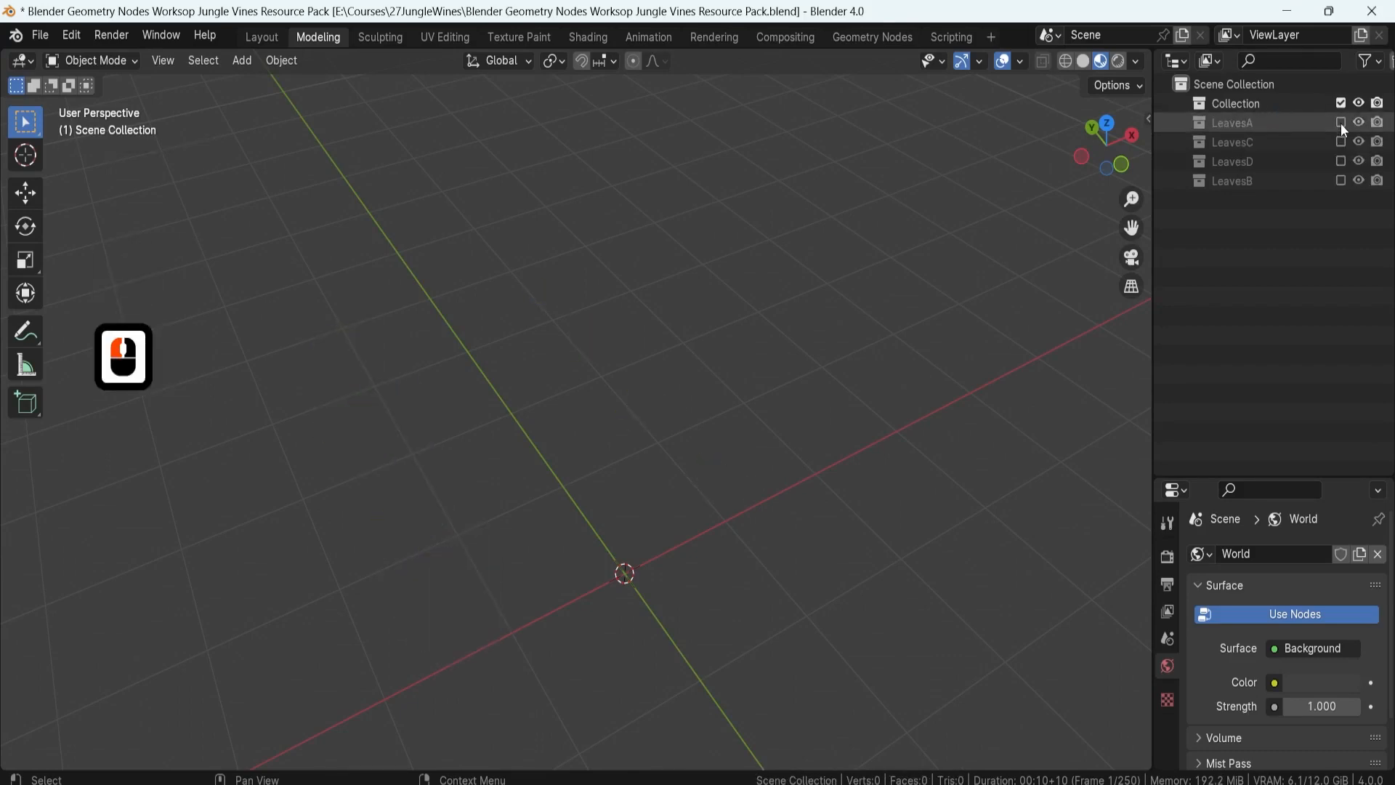
Step: Add a Monkey mesh at the world origin in Object Mode
click(735, 439)
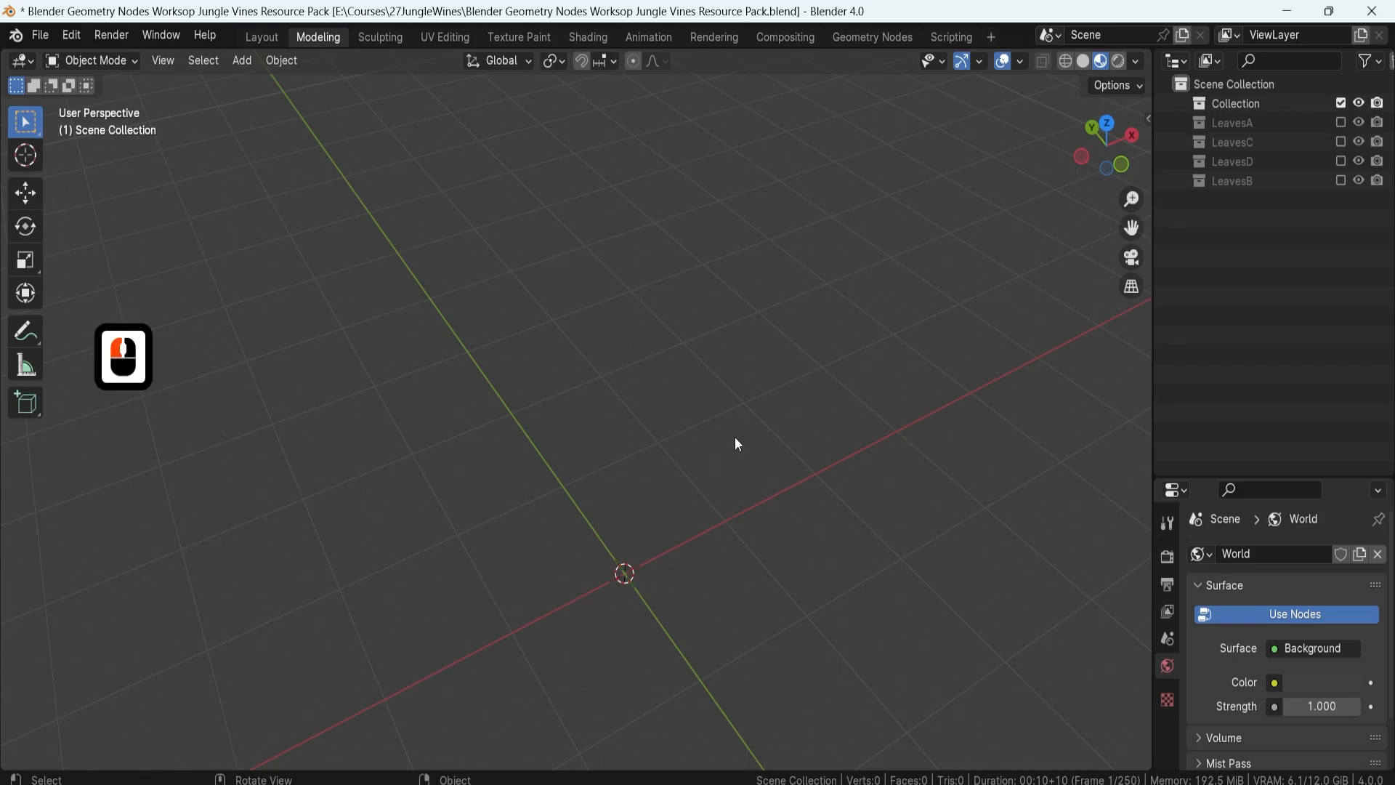
click(57, 60)
click(224, 163)
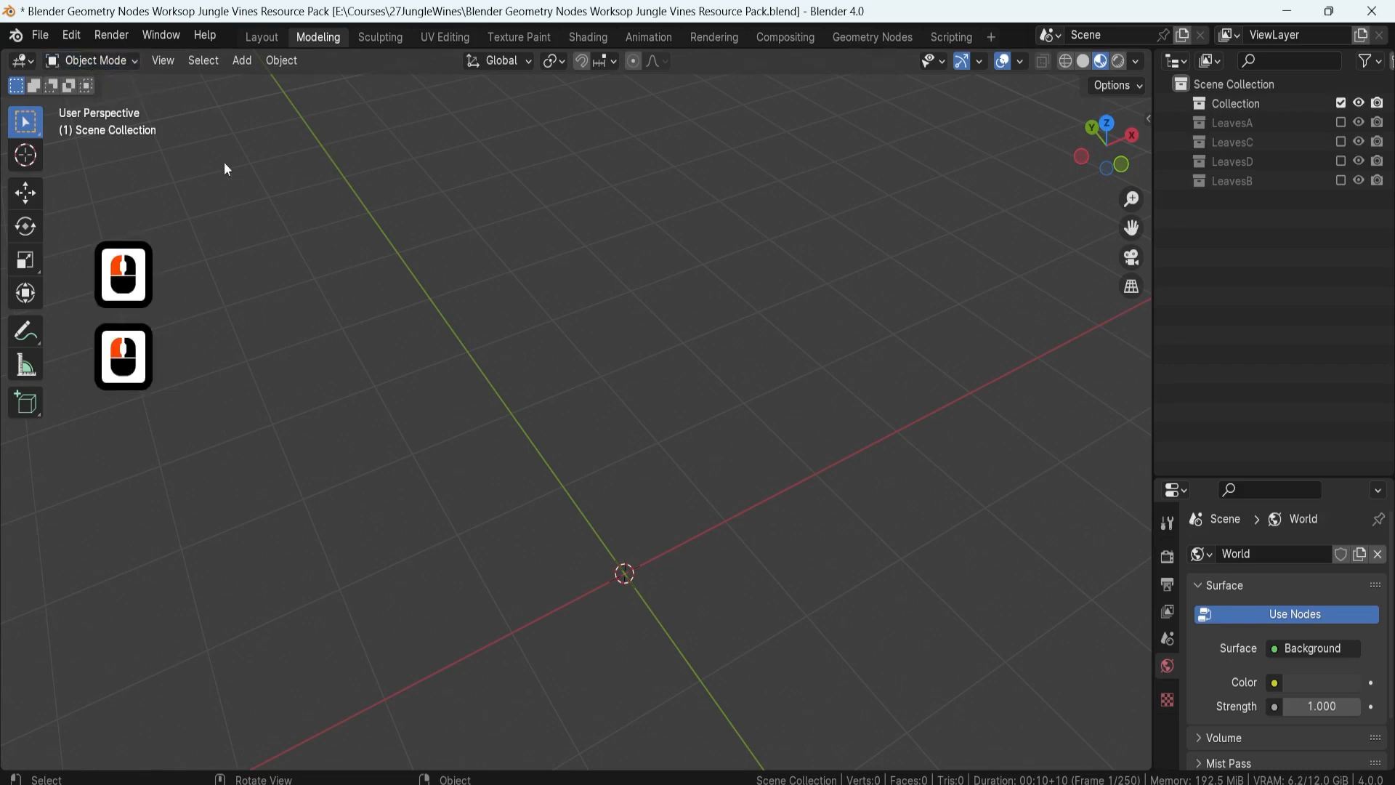
click(667, 468)
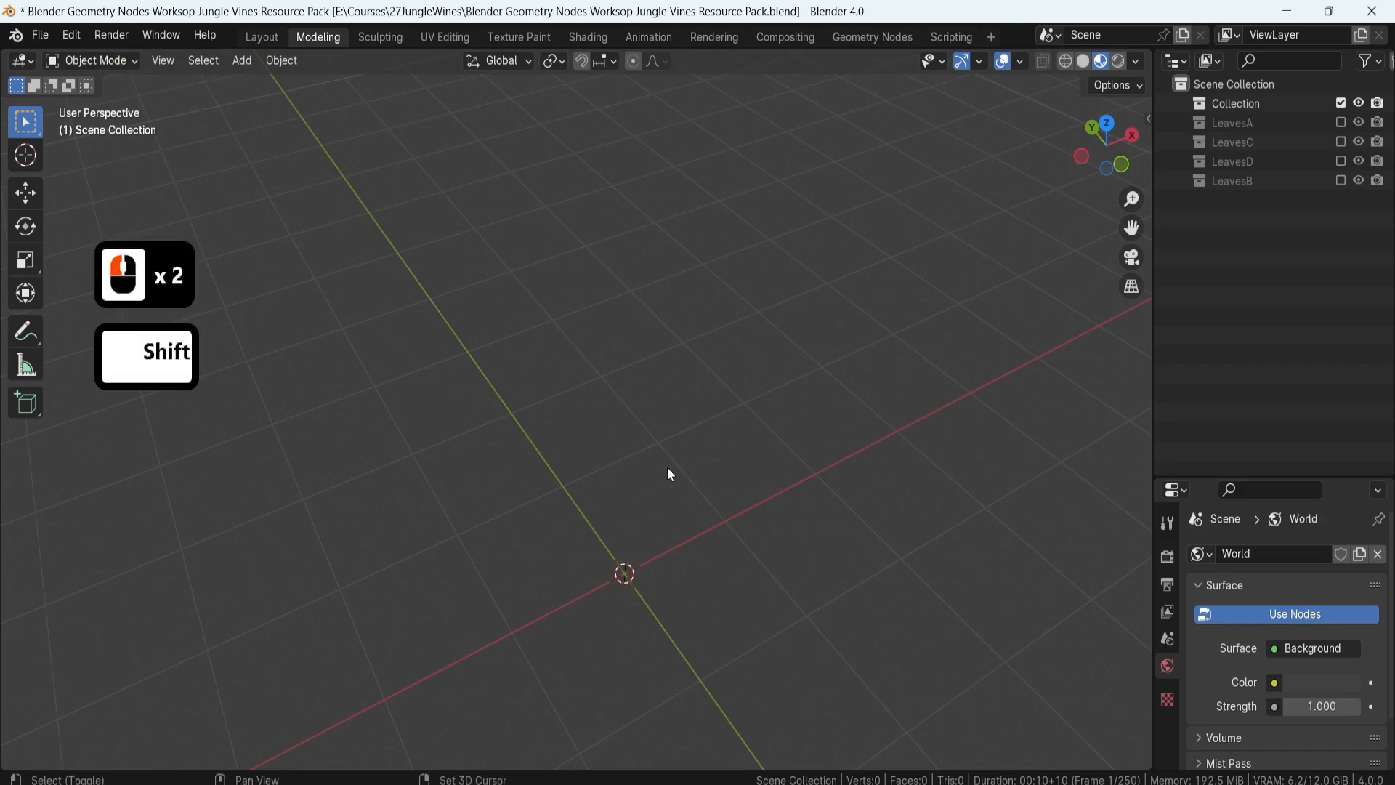
key(shift+a)
mouse_move(646, 414)
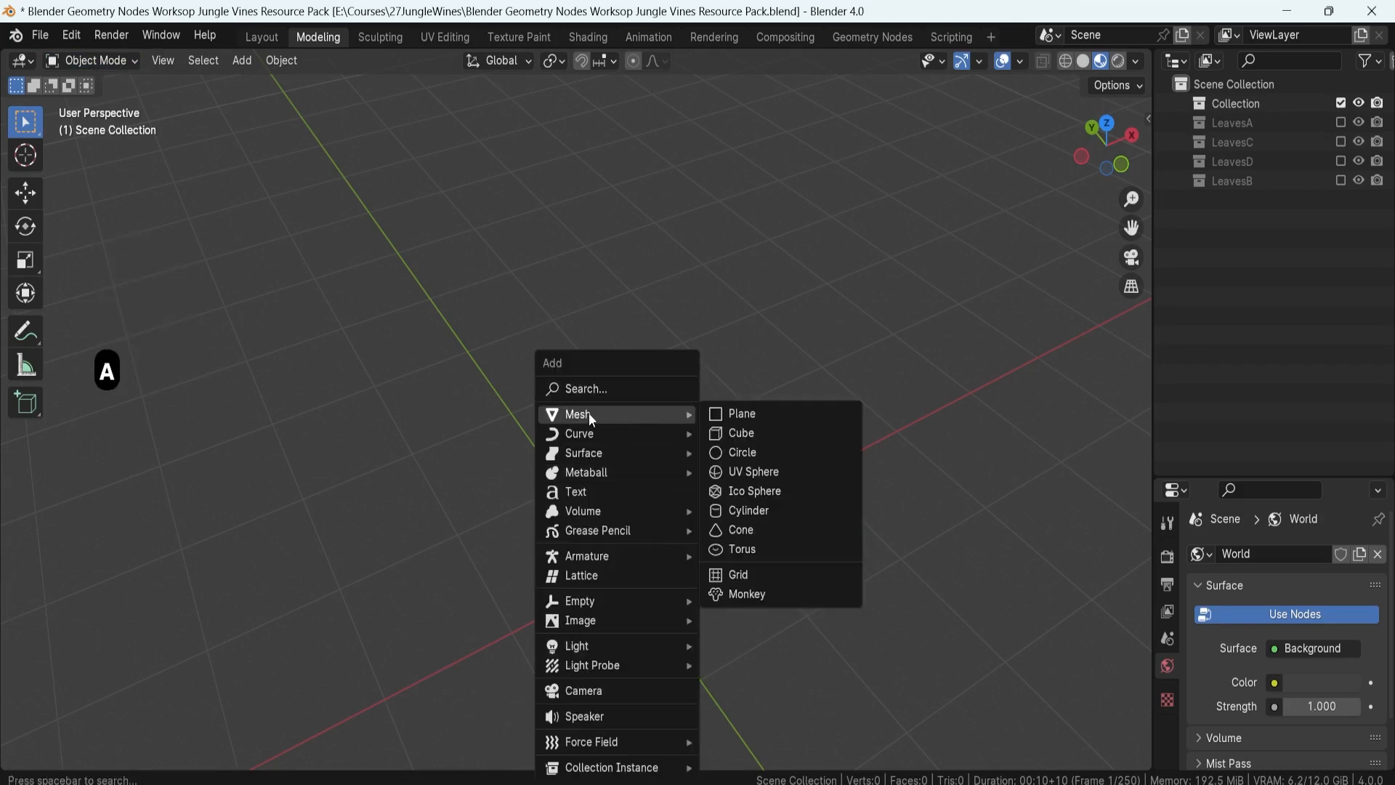
click(750, 594)
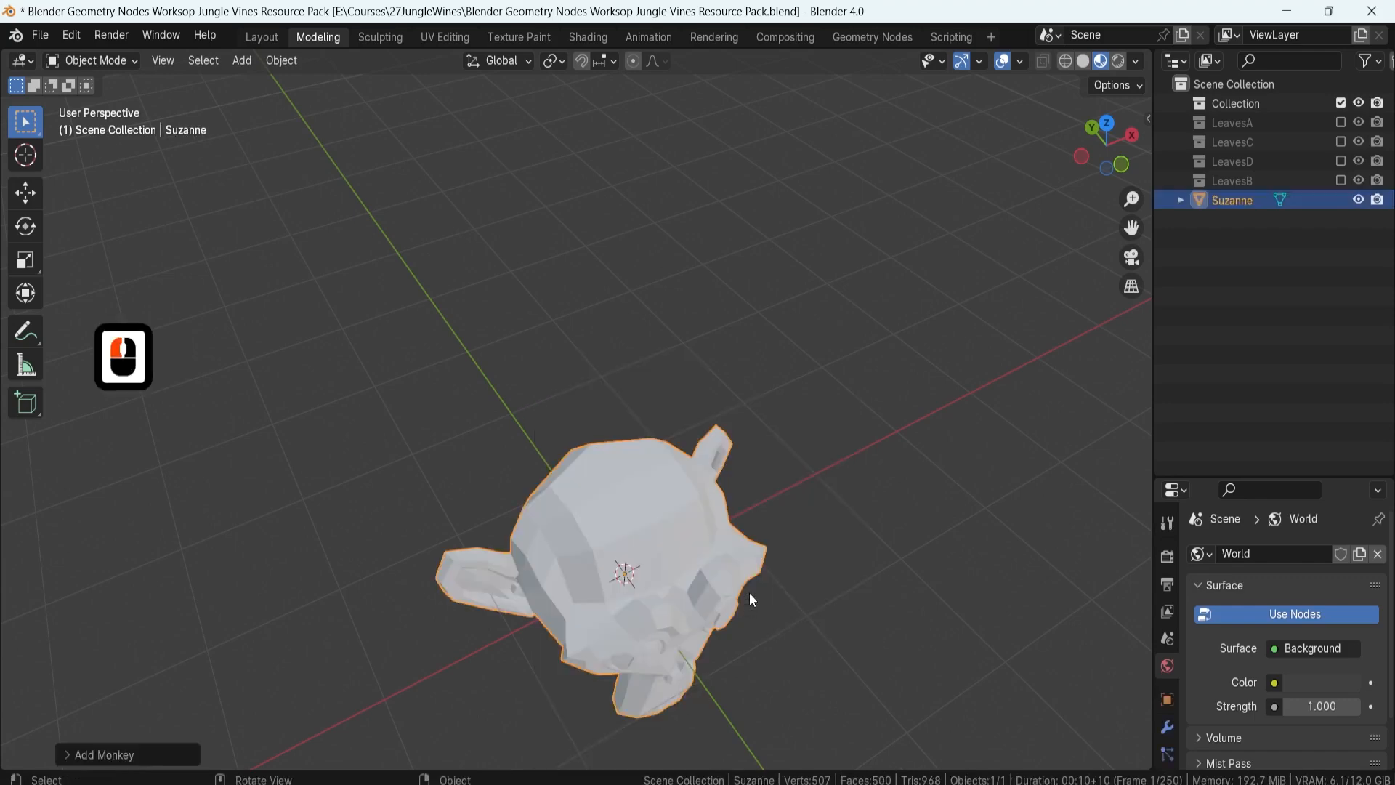
Step: In Edit Mode, select the monkey's whole mesh and move it up along Z until the head sits above the origin
middle_drag(665, 534, 288, 367)
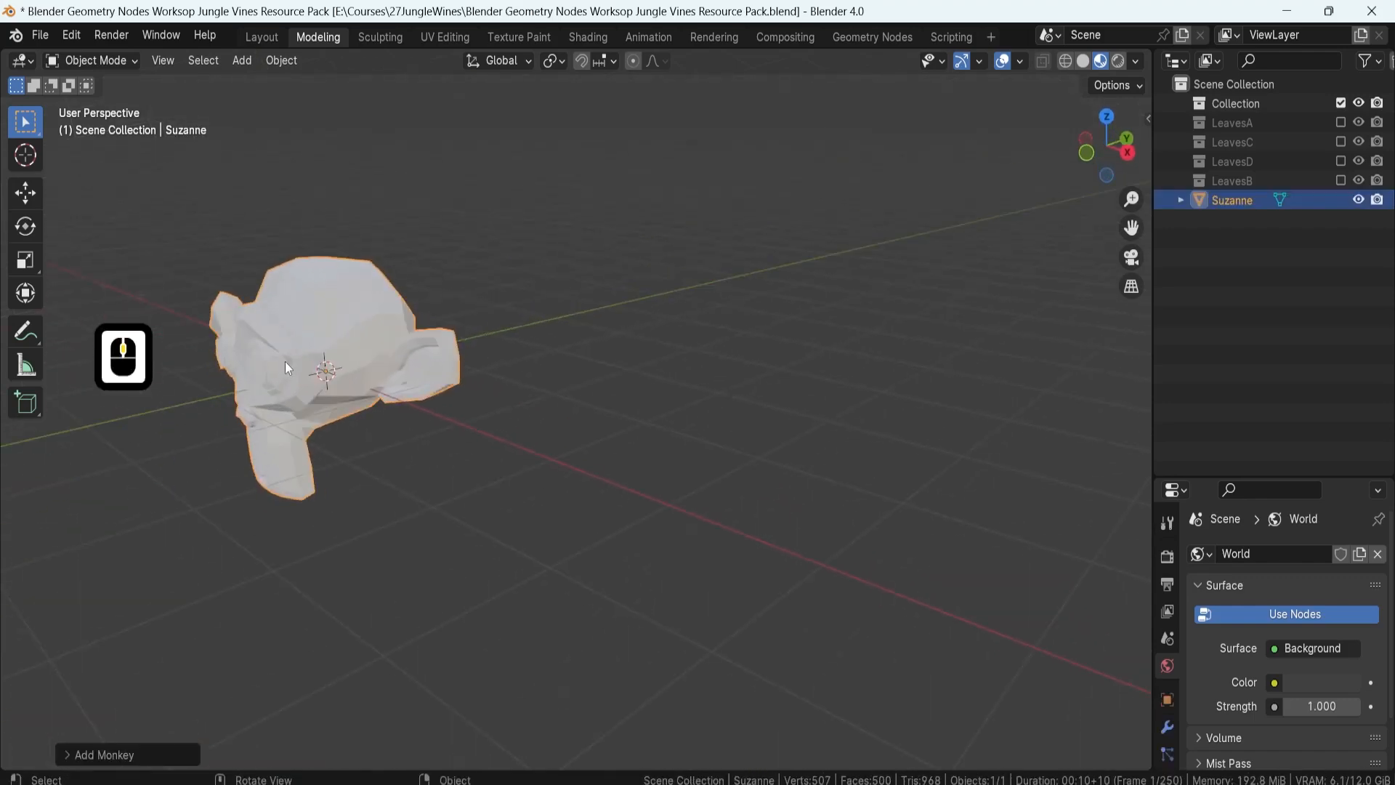
shift+middle_drag(391, 350, 620, 427)
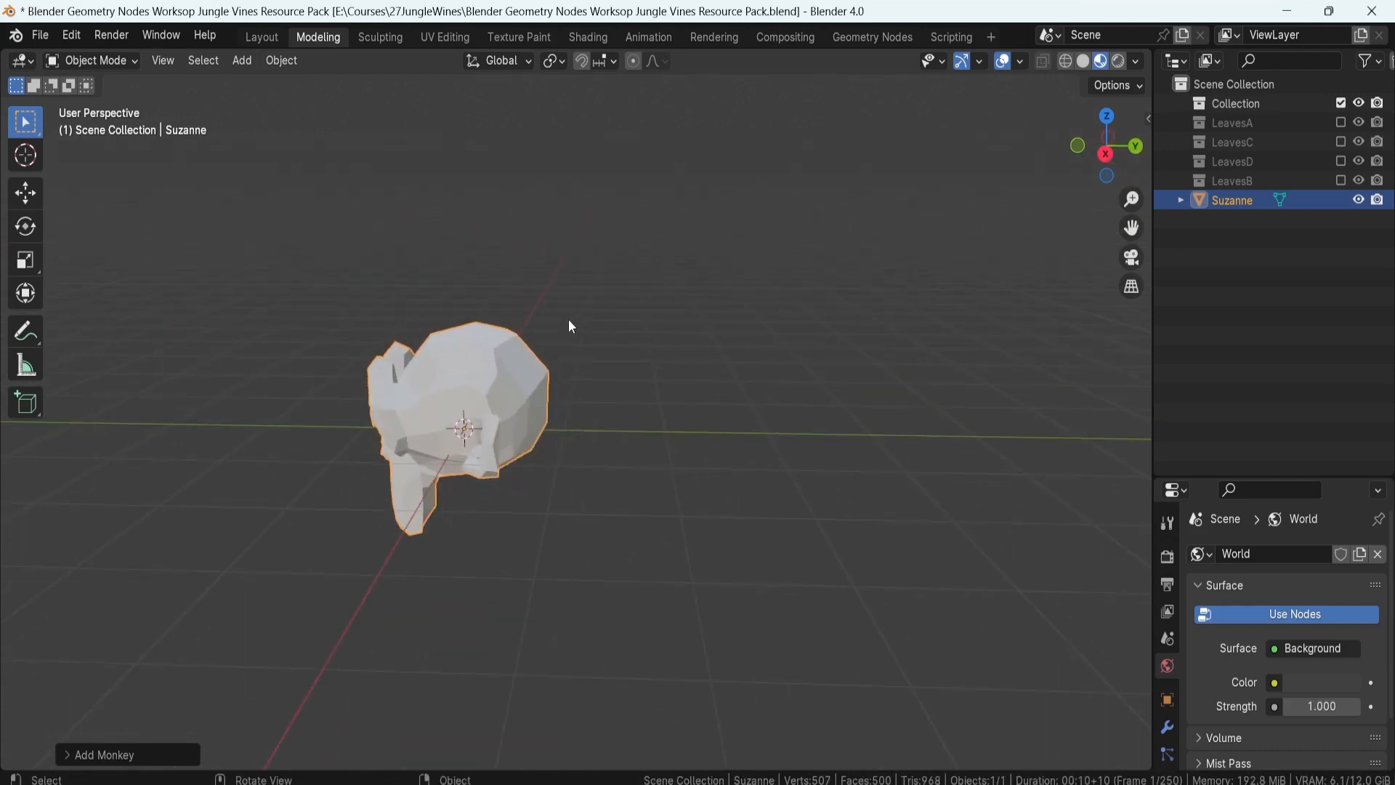
shift+middle_drag(543, 346, 570, 399)
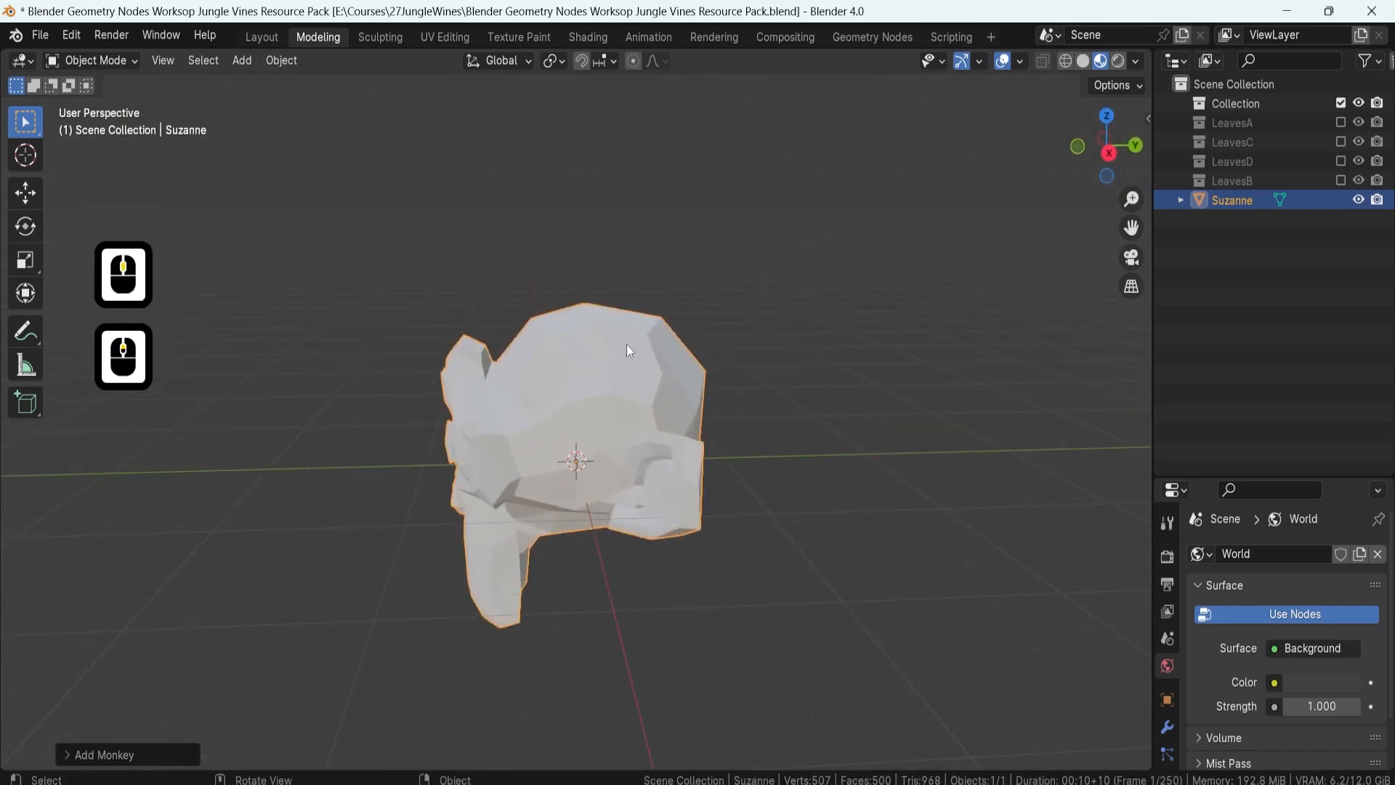
key(Tab)
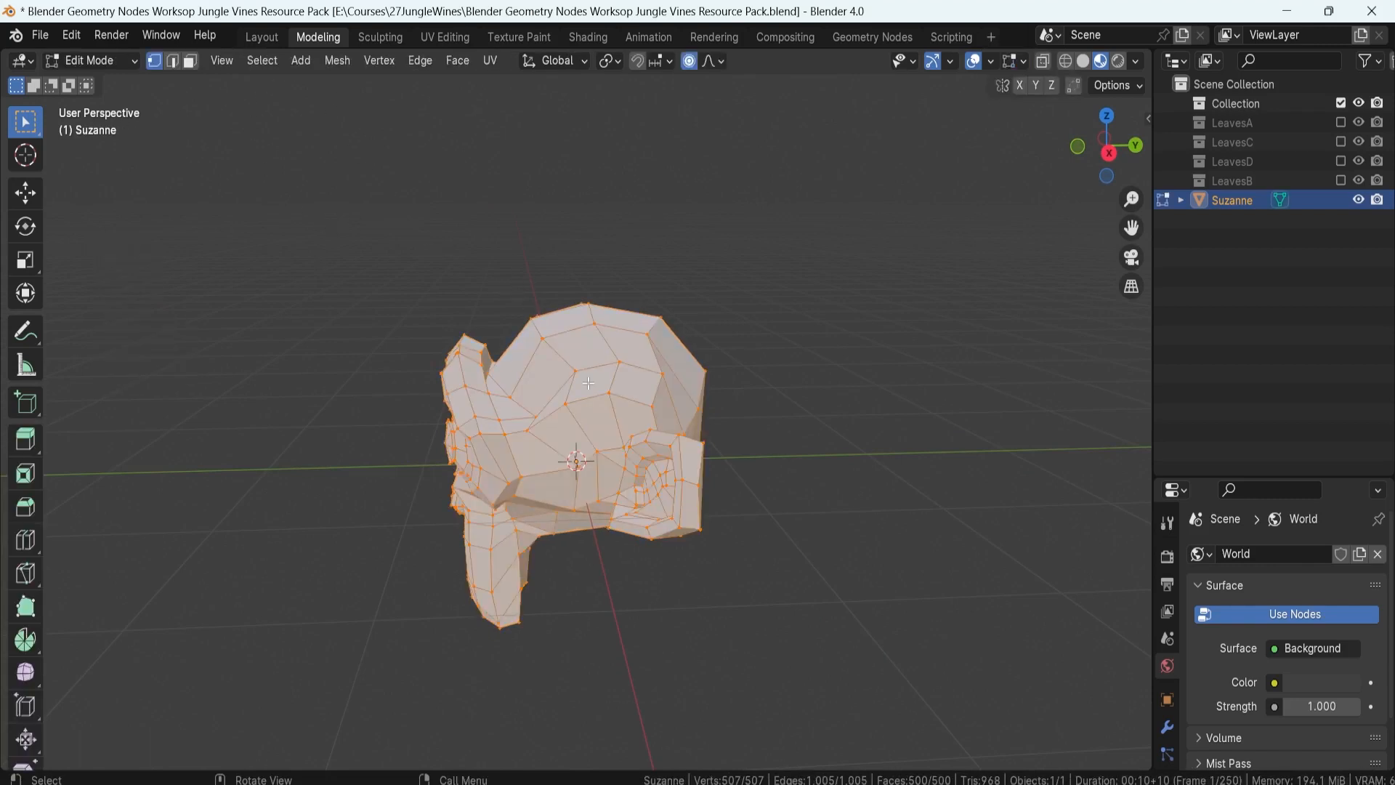
key(a)
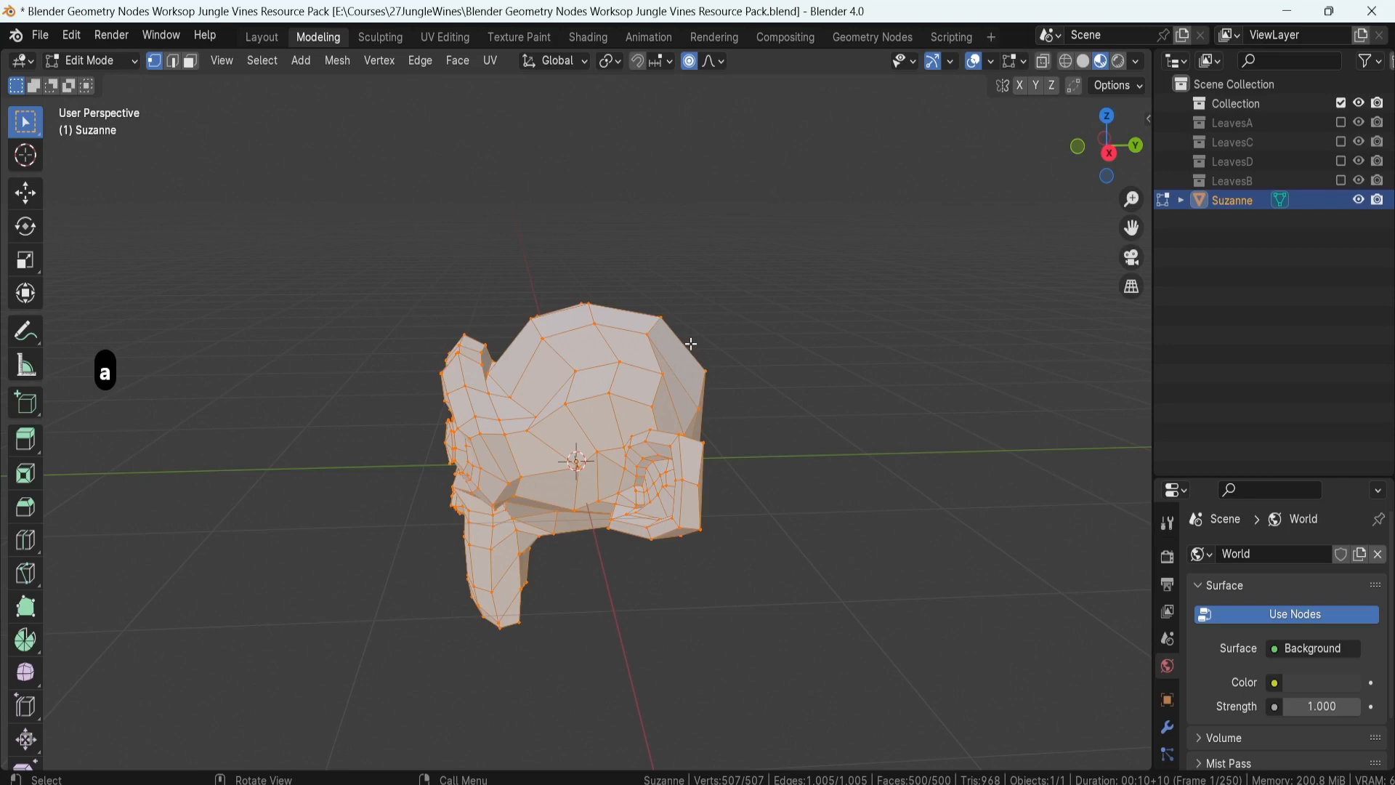
key(g)
key(z)
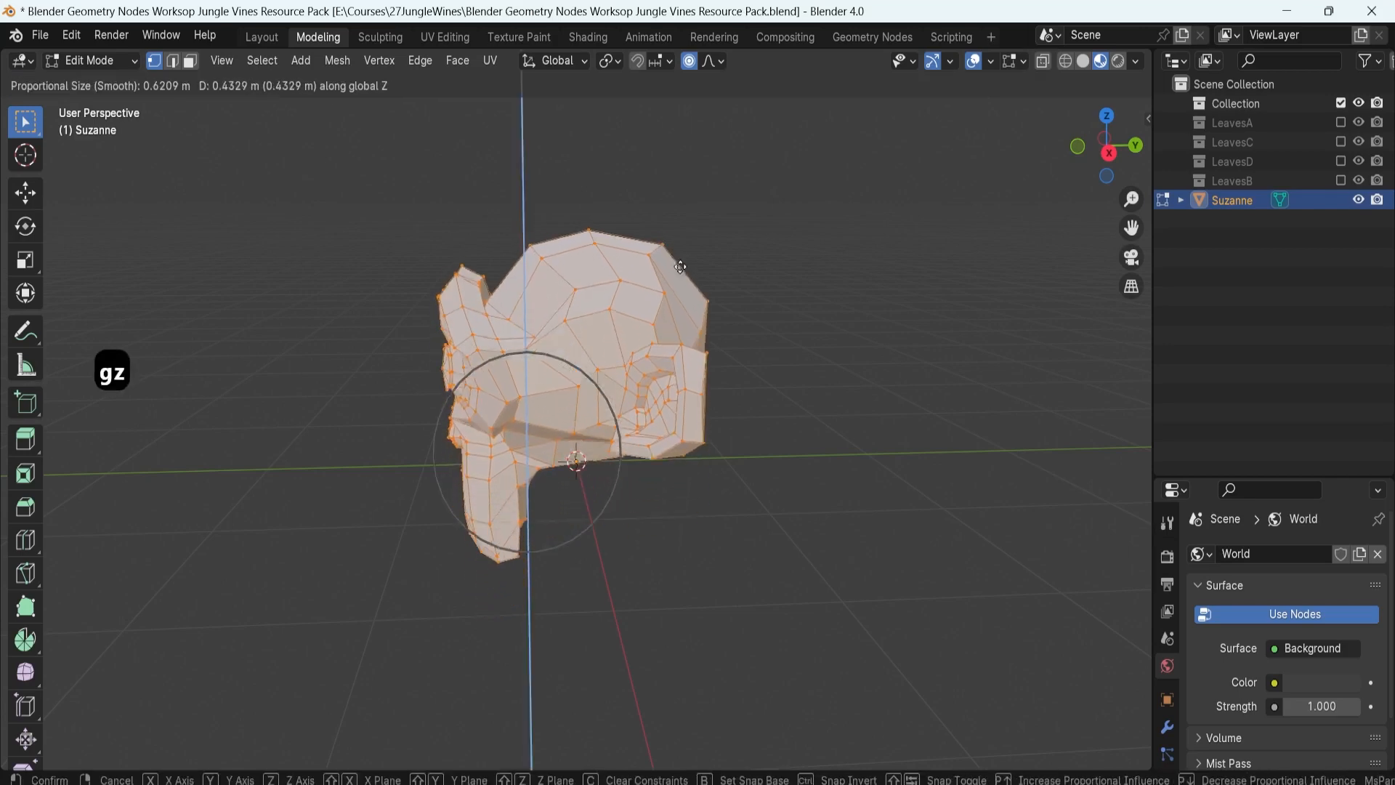
click(676, 232)
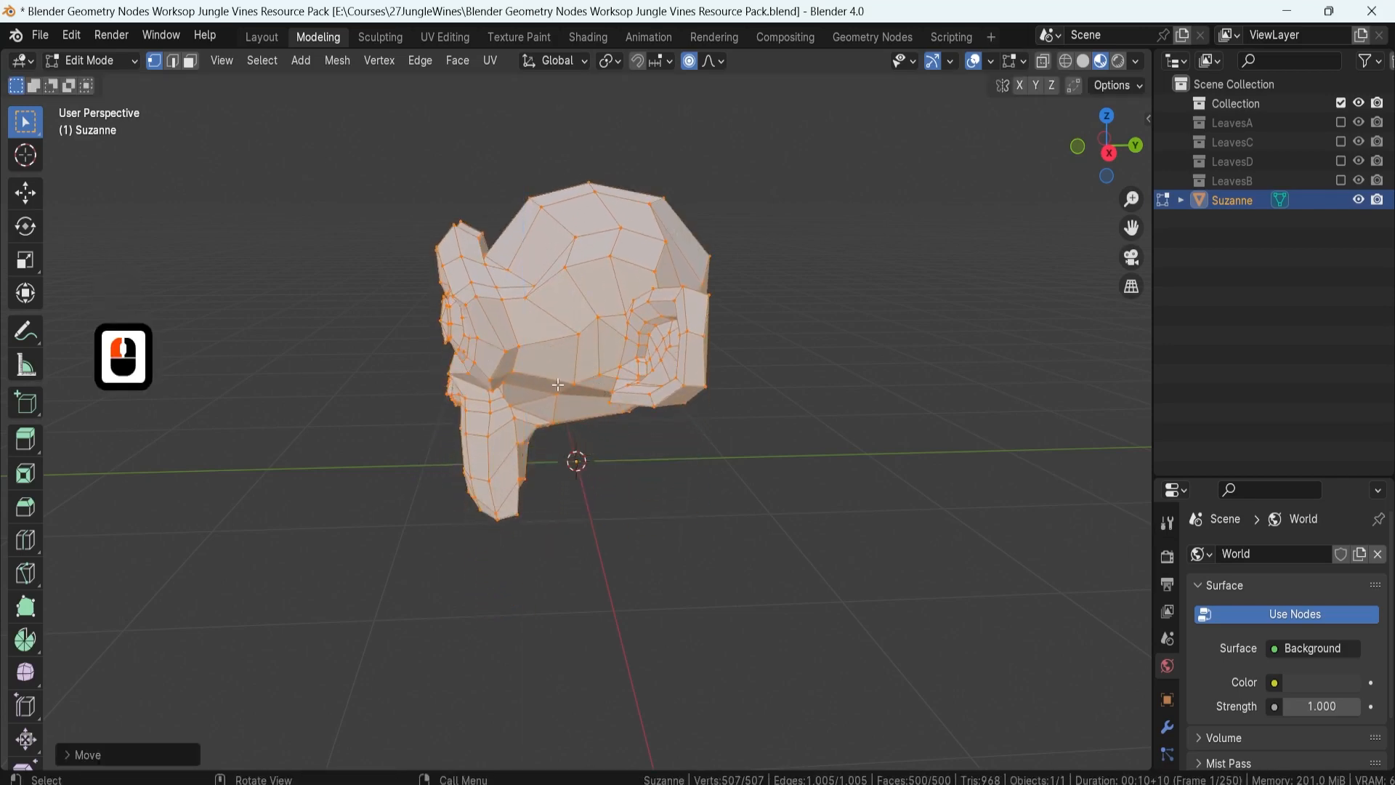
Step: Turn off proportional editing, rotate the monkey's mesh about the X axis to tilt its face upward, and return to Object Mode
click(689, 62)
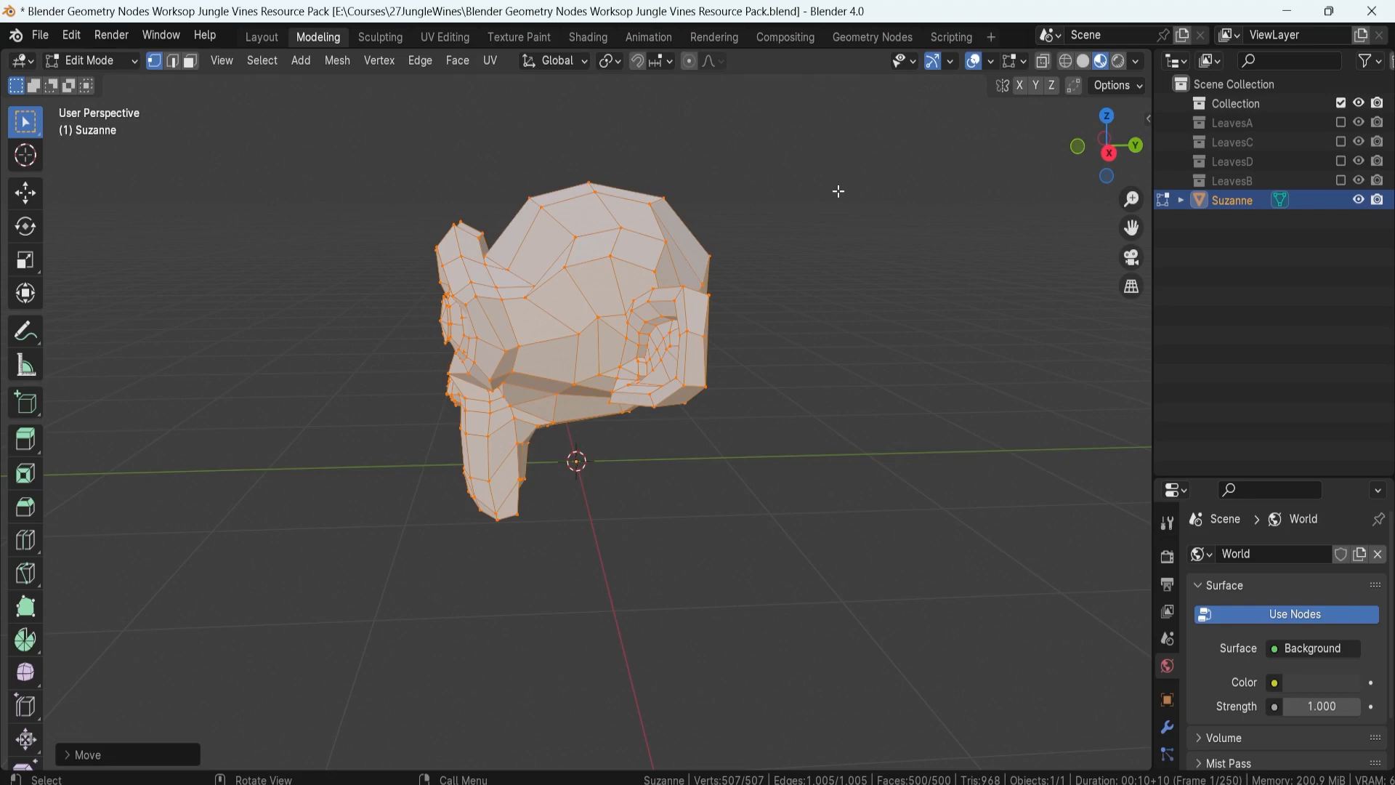
key(r)
key(x)
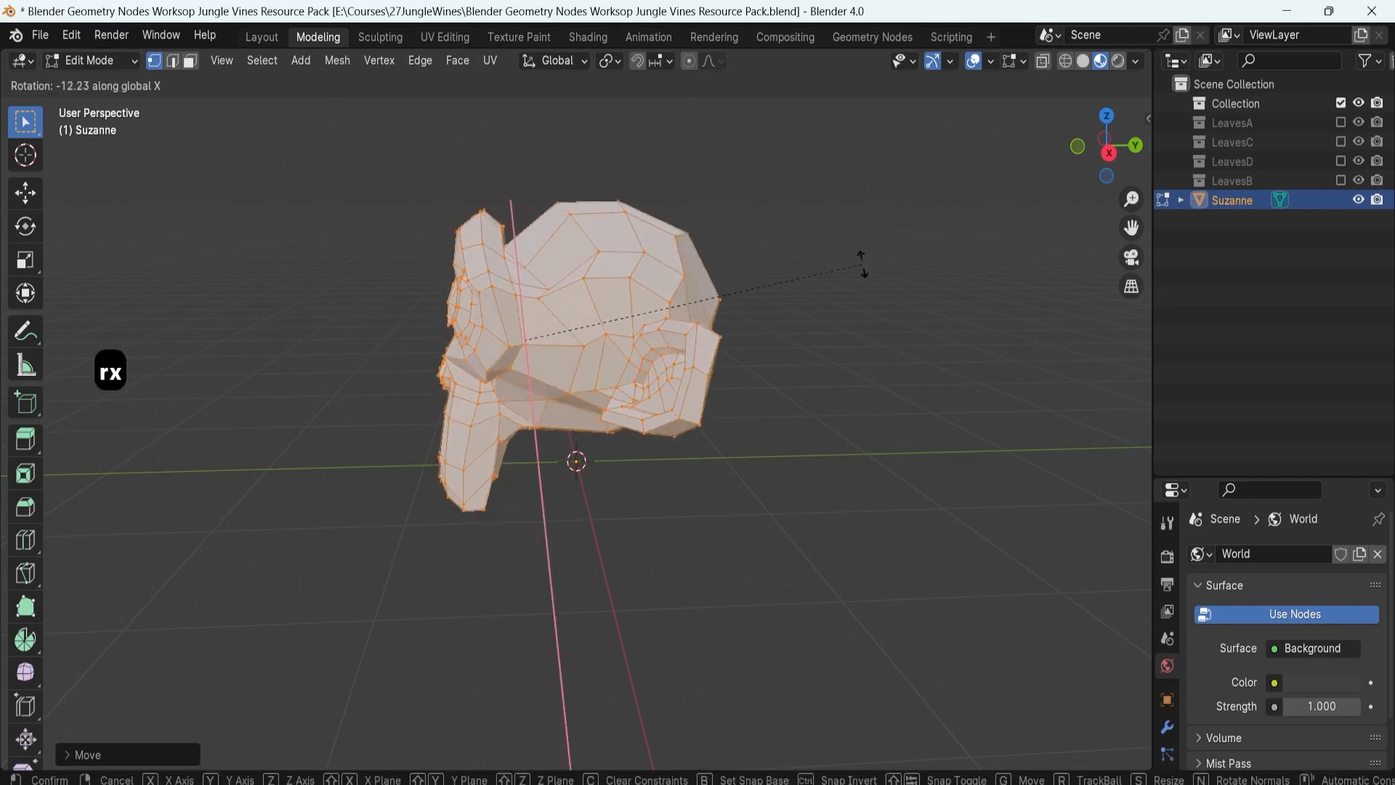
click(856, 436)
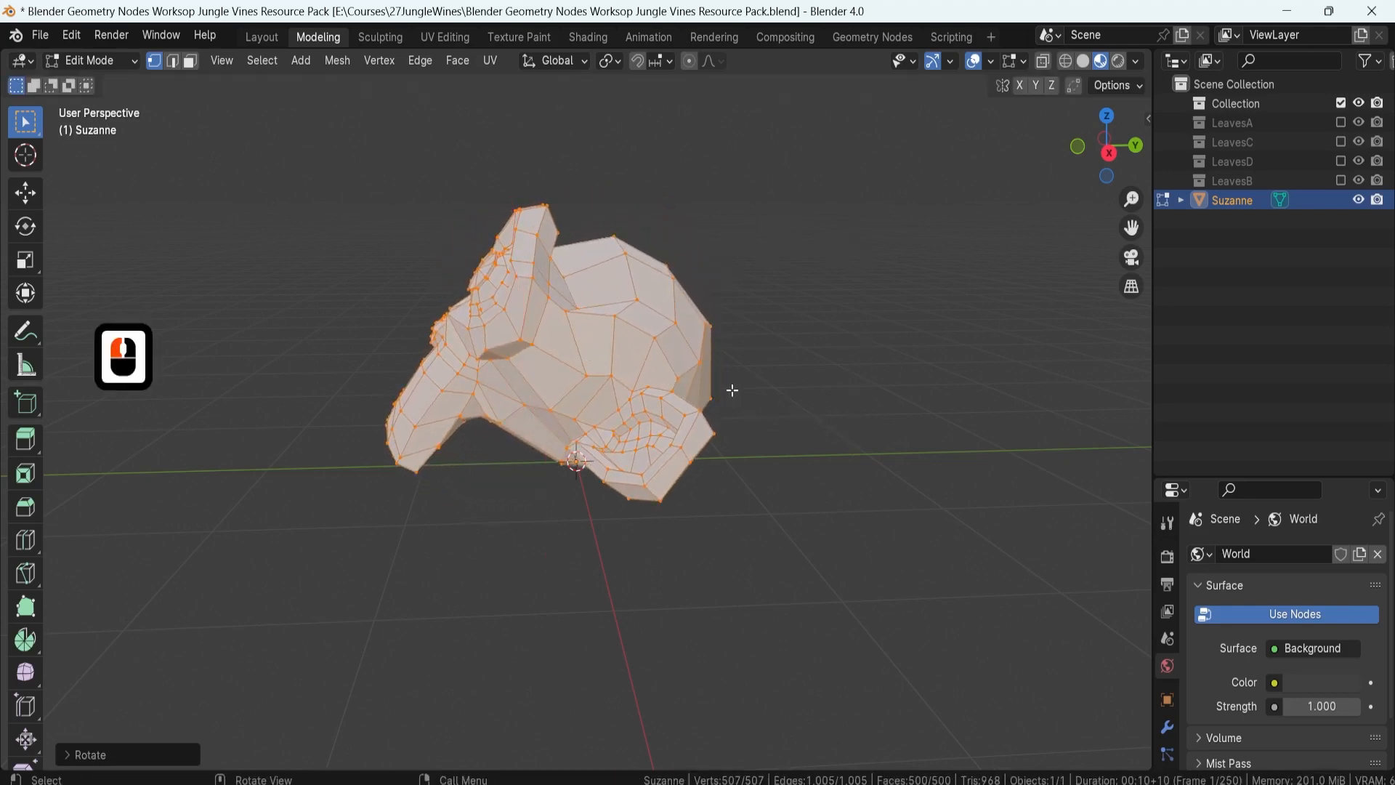
middle_drag(732, 390, 689, 415)
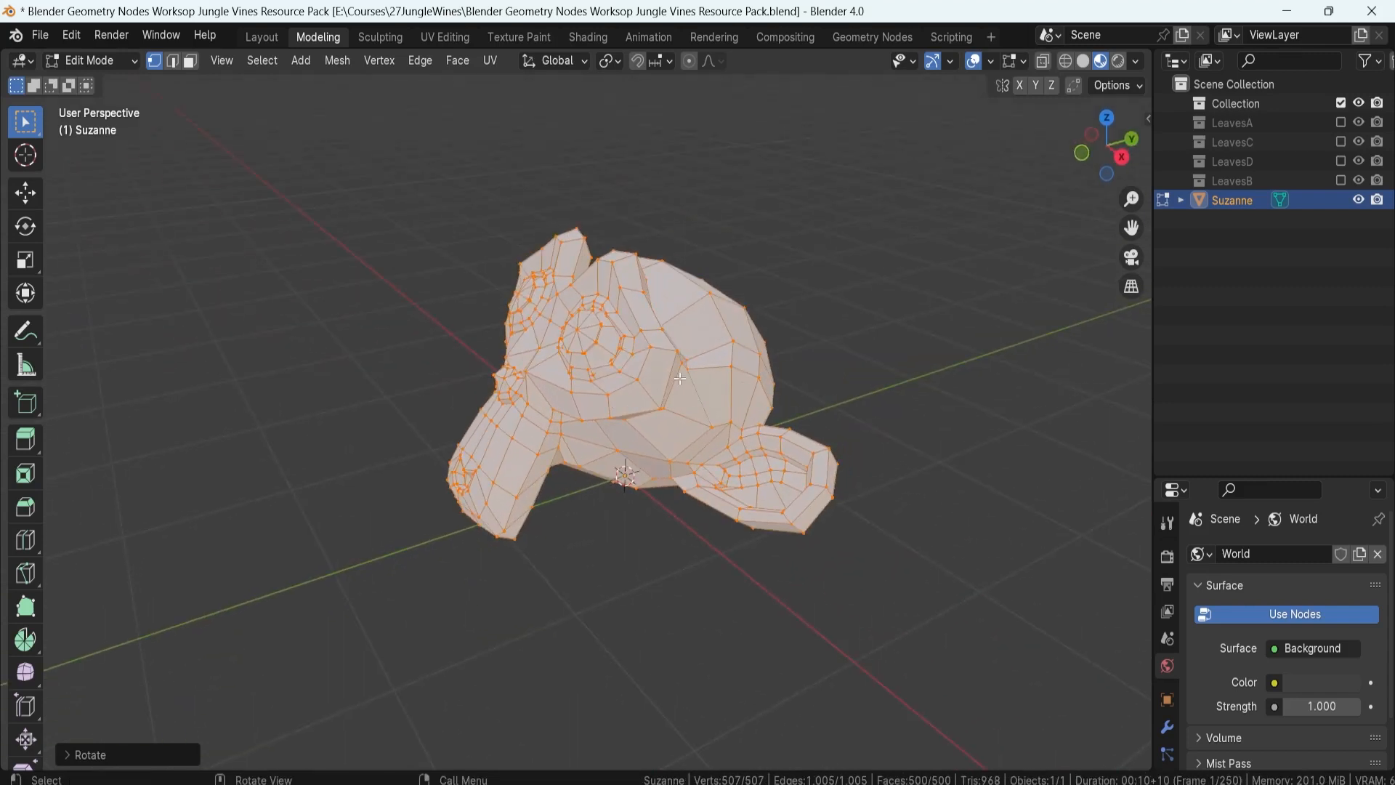
key(Tab)
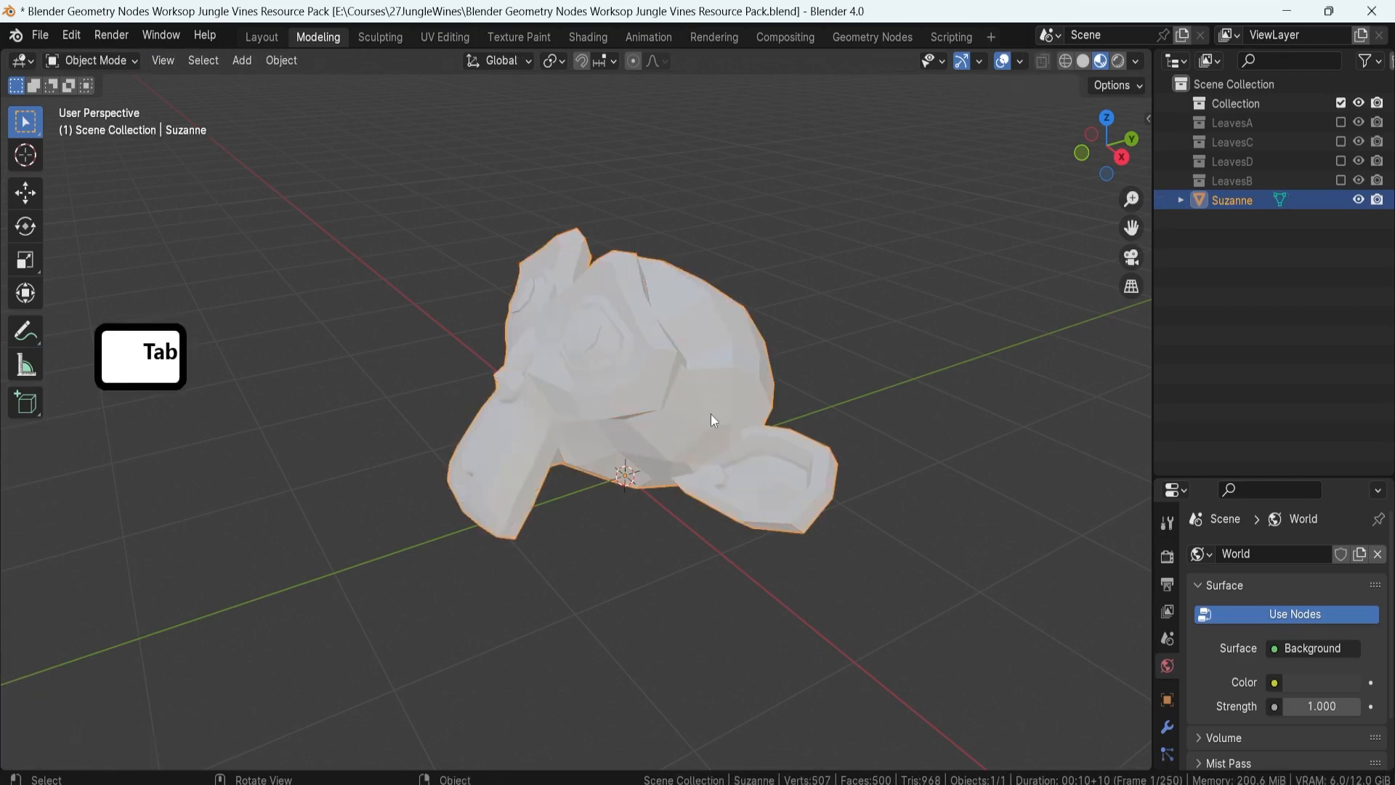
Step: Add a Subdivision Surface modifier to the monkey, searching for it with "sub"
middle_drag(712, 416, 802, 407)
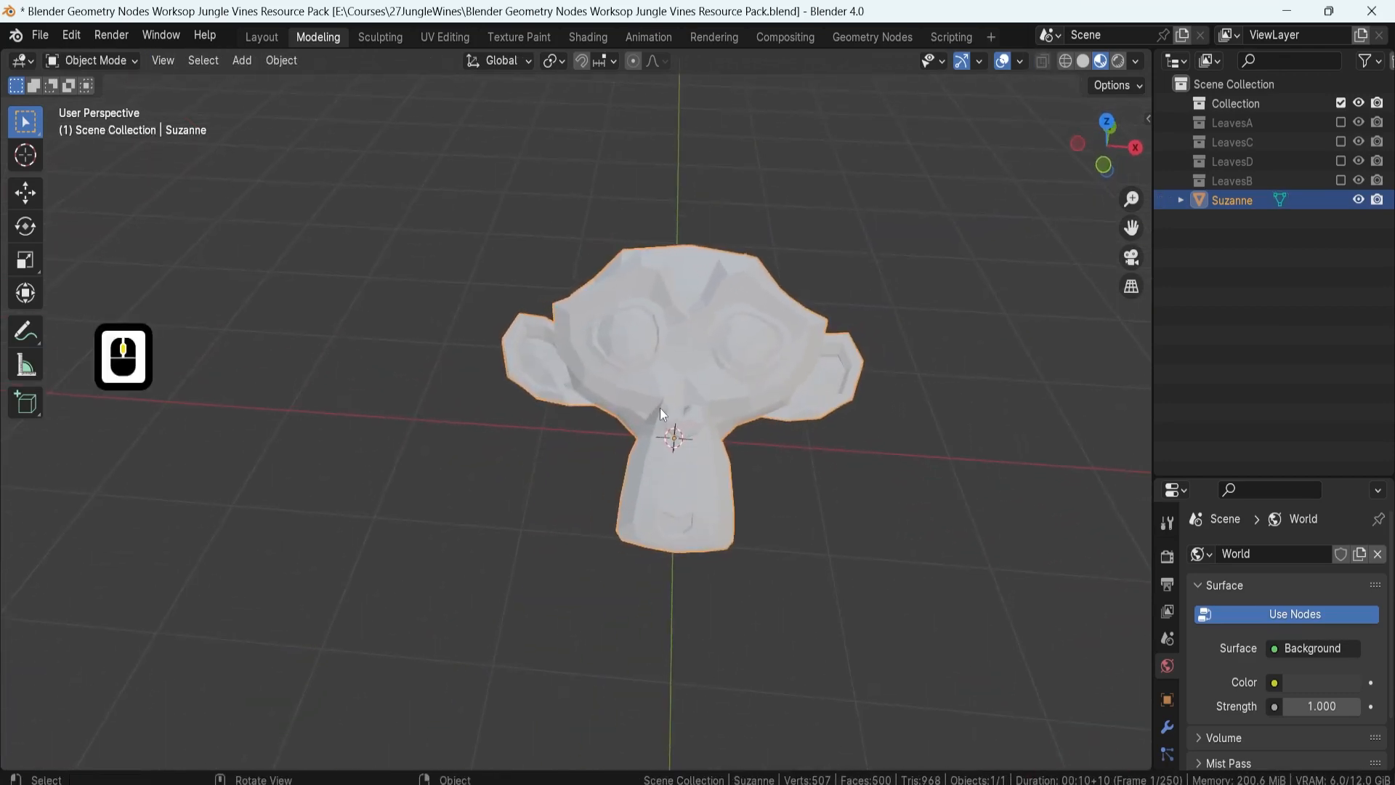
shift+middle_drag(736, 336, 595, 374)
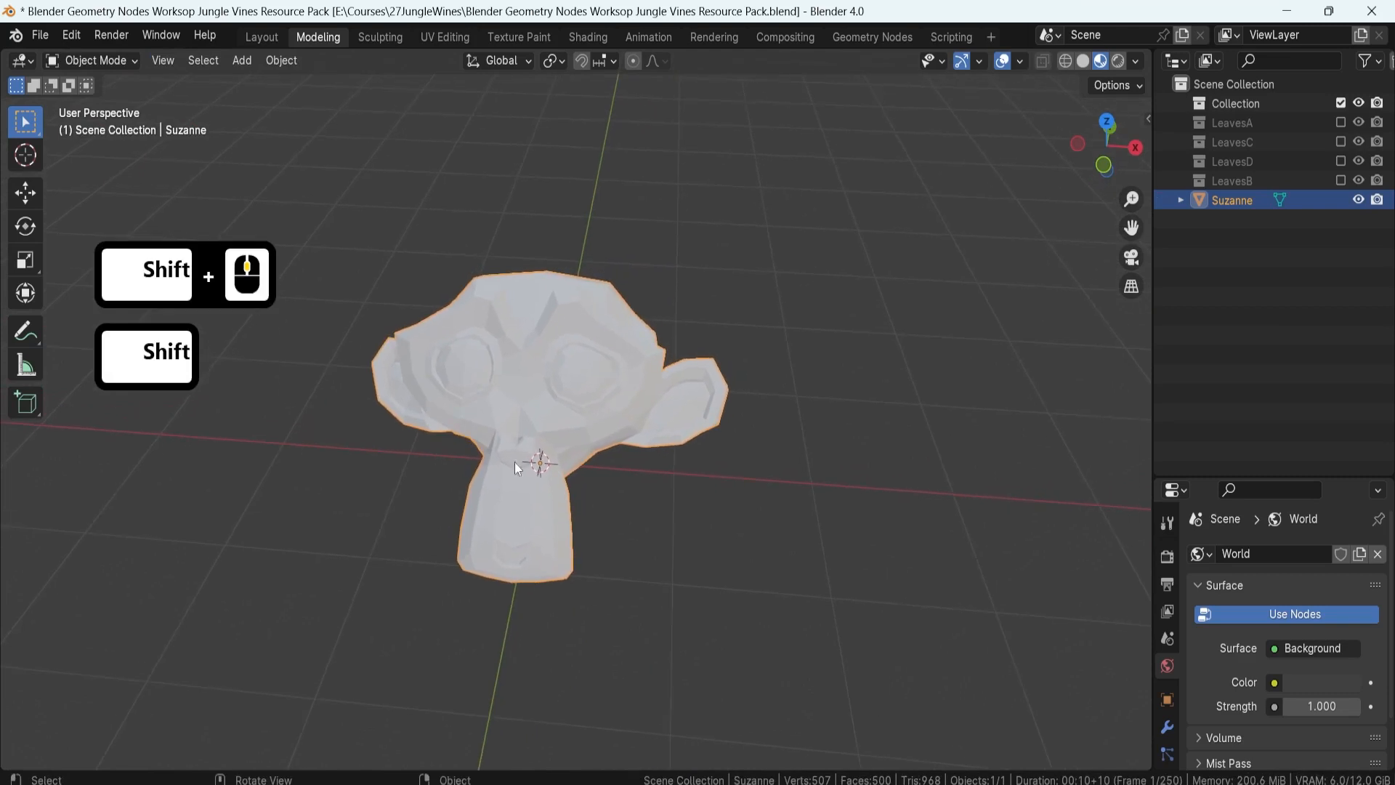
middle_drag(594, 422, 476, 365)
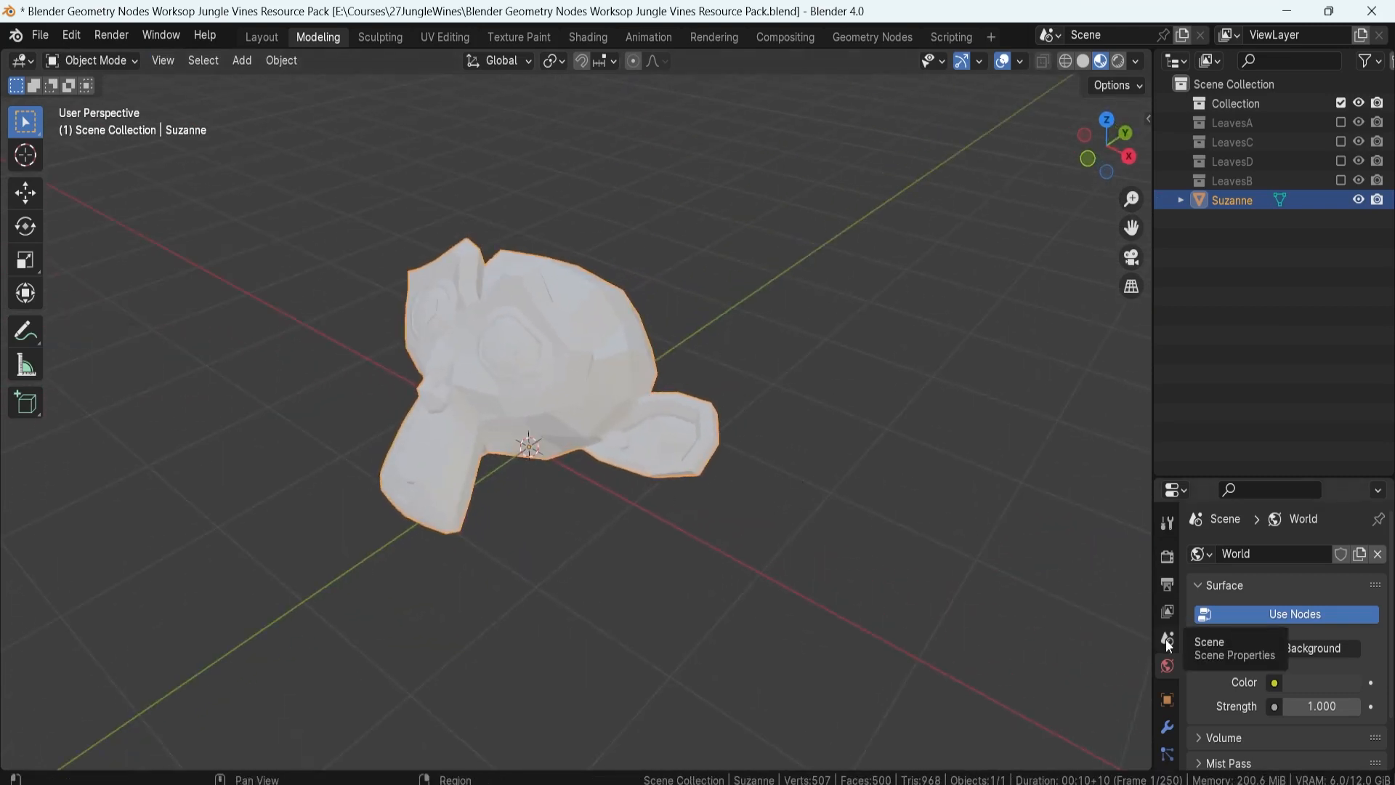
scroll(1171, 679, down, 2)
scroll(1171, 683, down, 2)
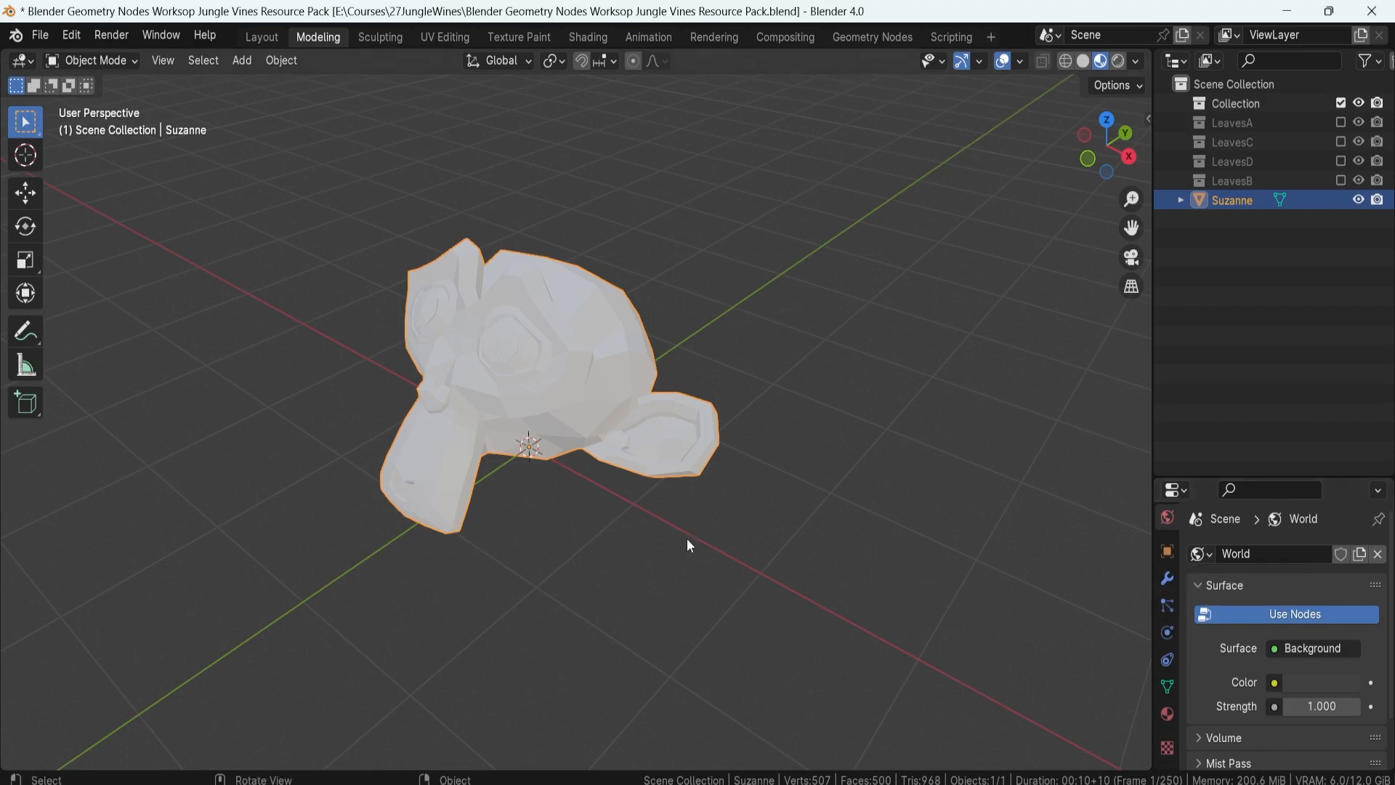
click(1168, 579)
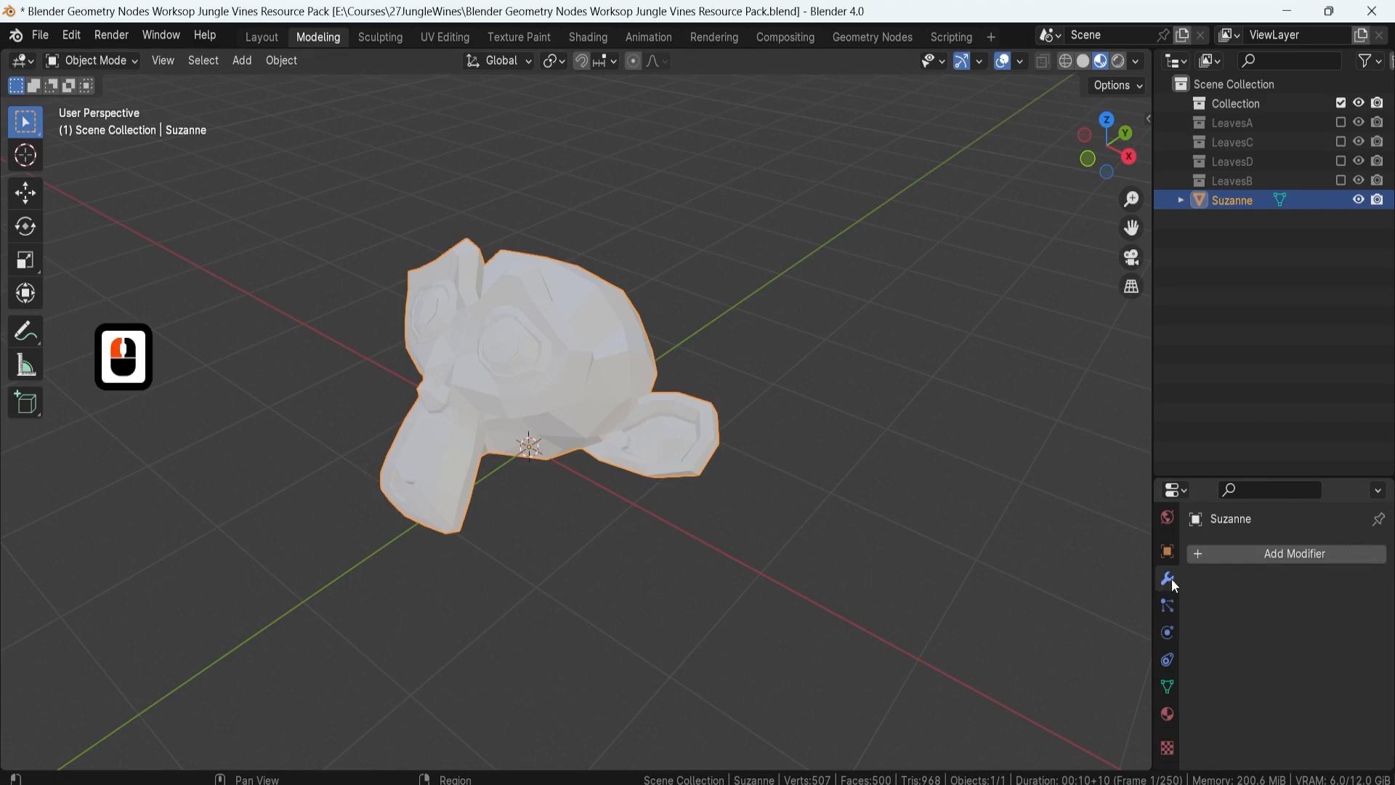
click(1231, 556)
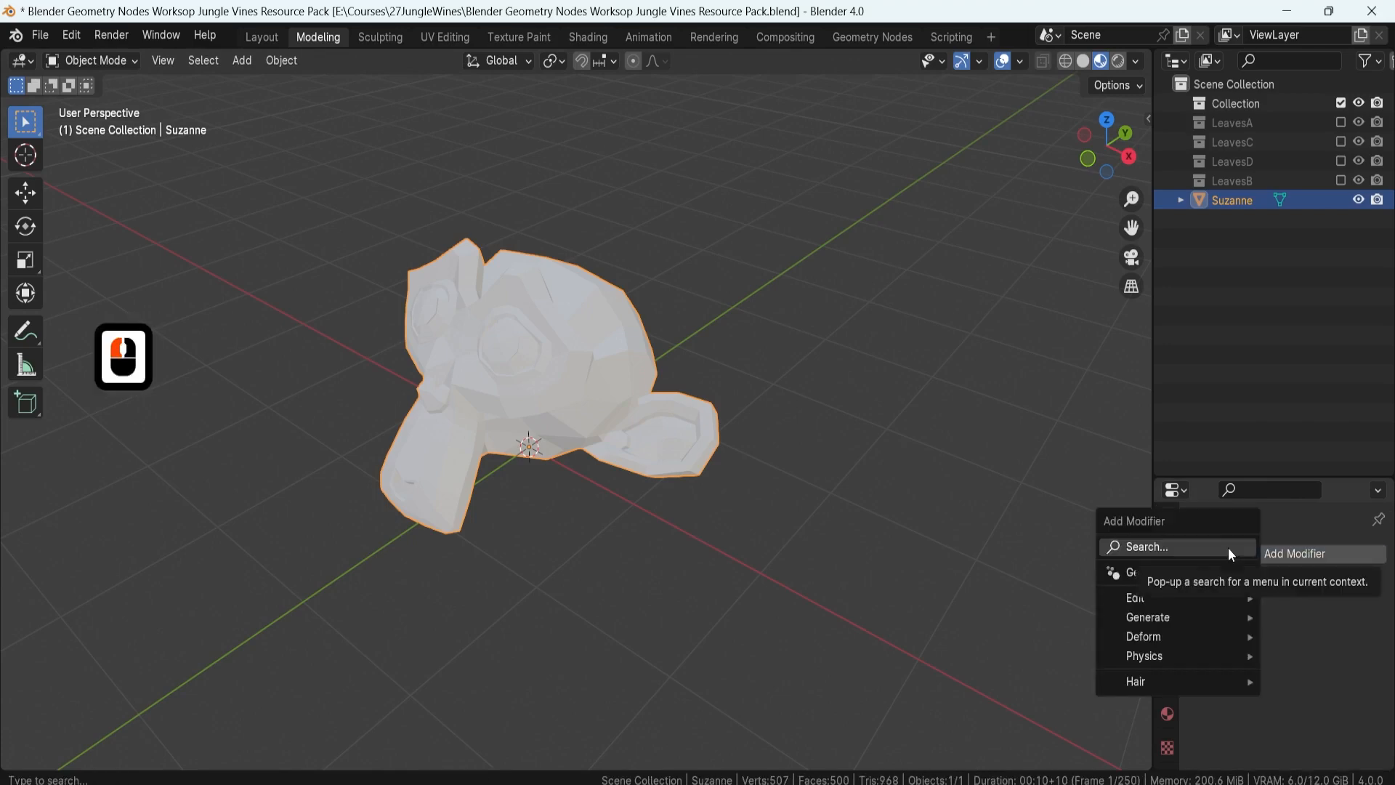
click(1228, 547)
text(sub)
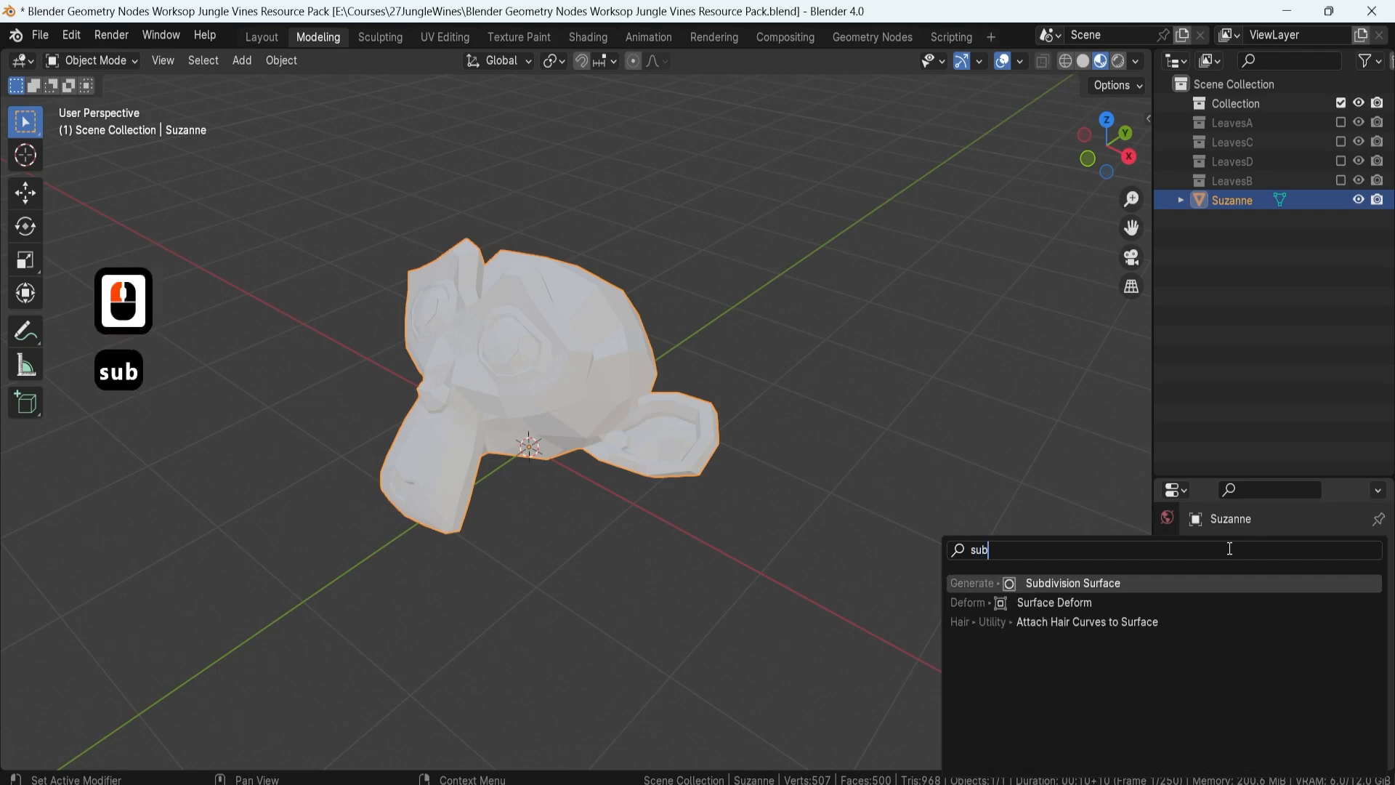
click(1032, 585)
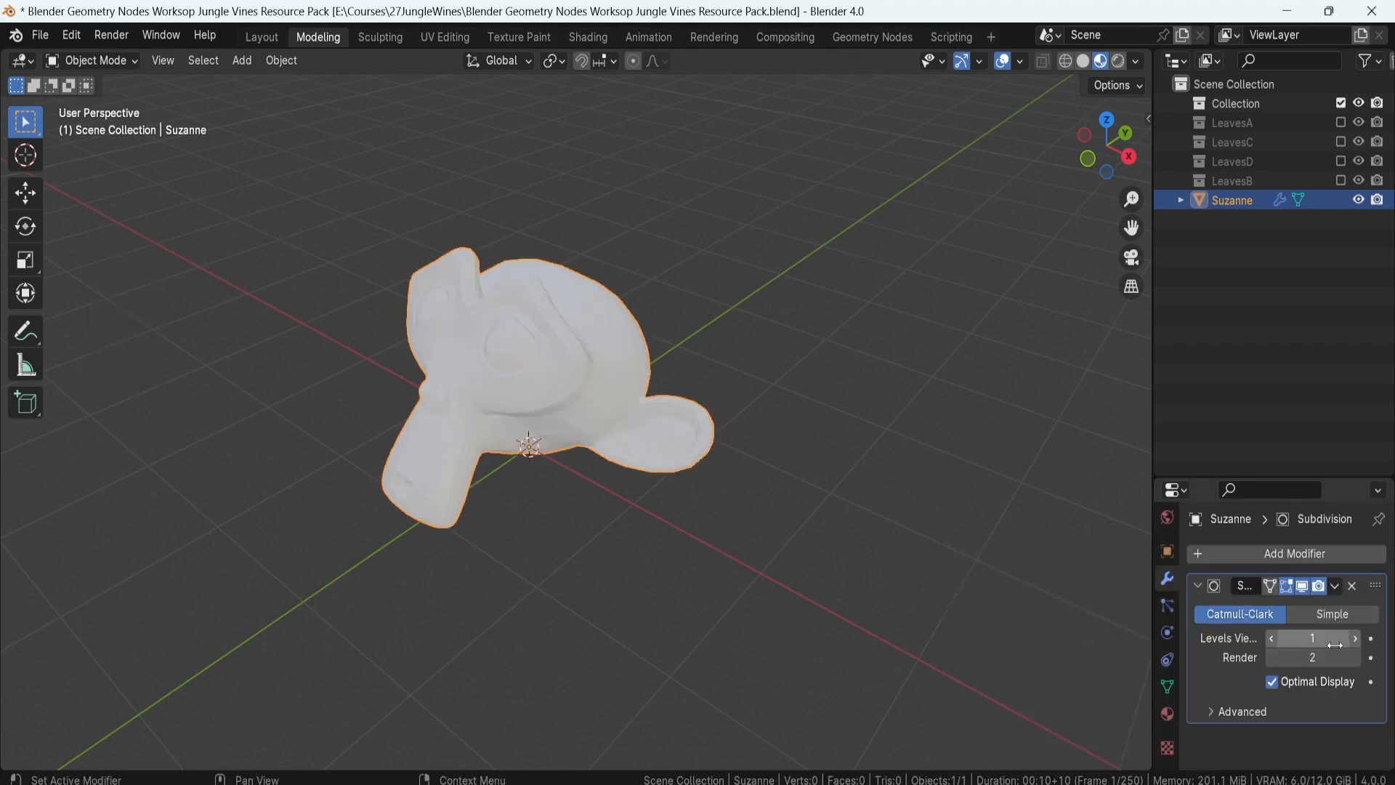
Step: Set the Subdivision modifier's viewport and render levels to 1 and apply the modifier
click(1356, 639)
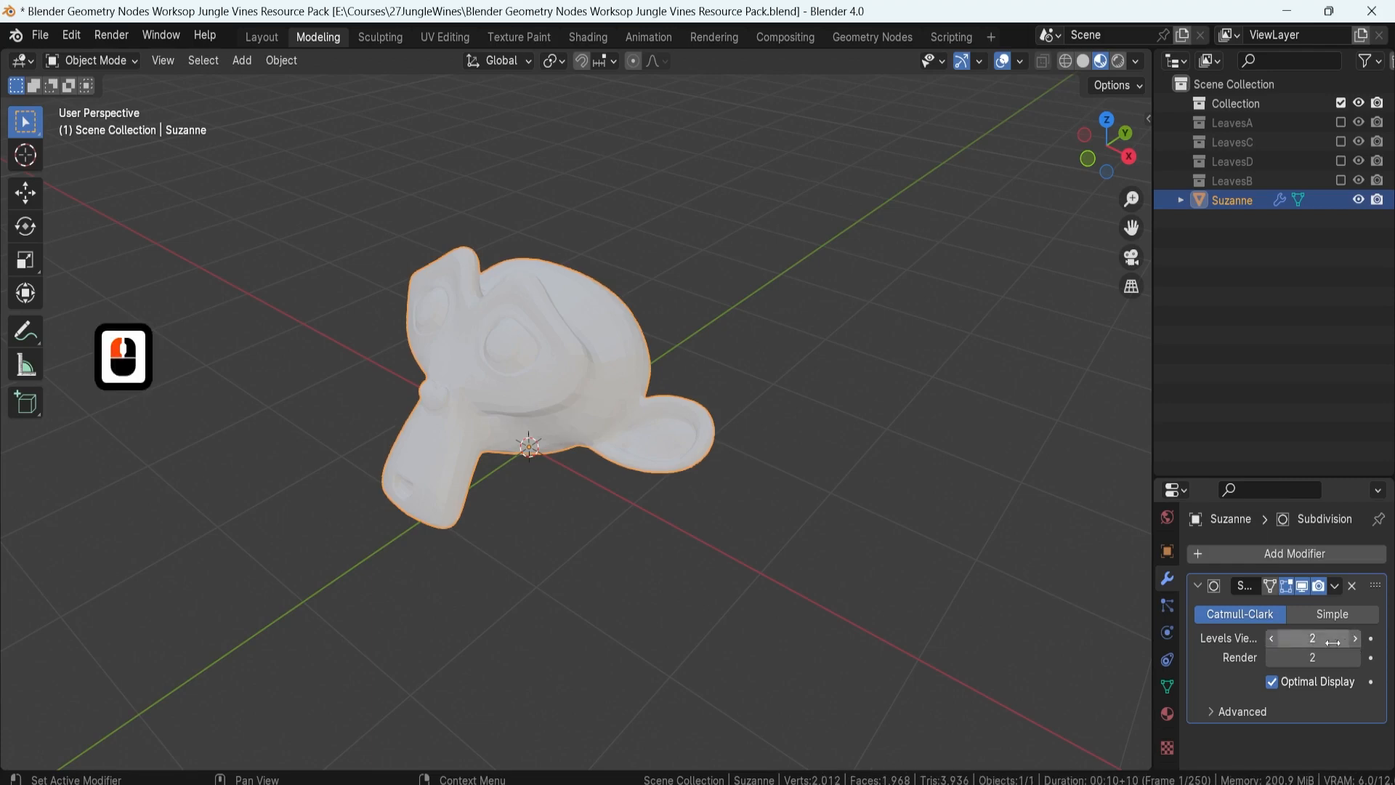
click(1272, 638)
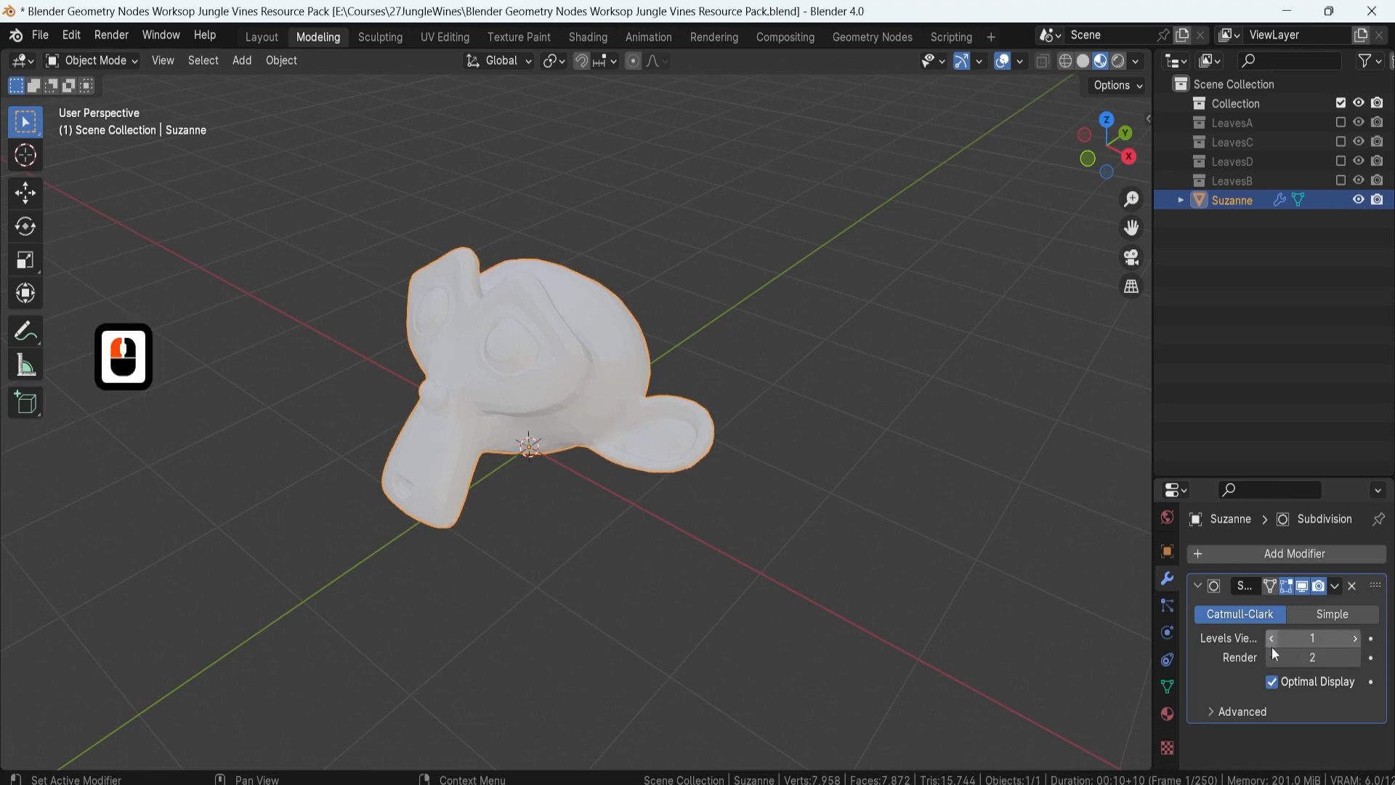
click(1275, 657)
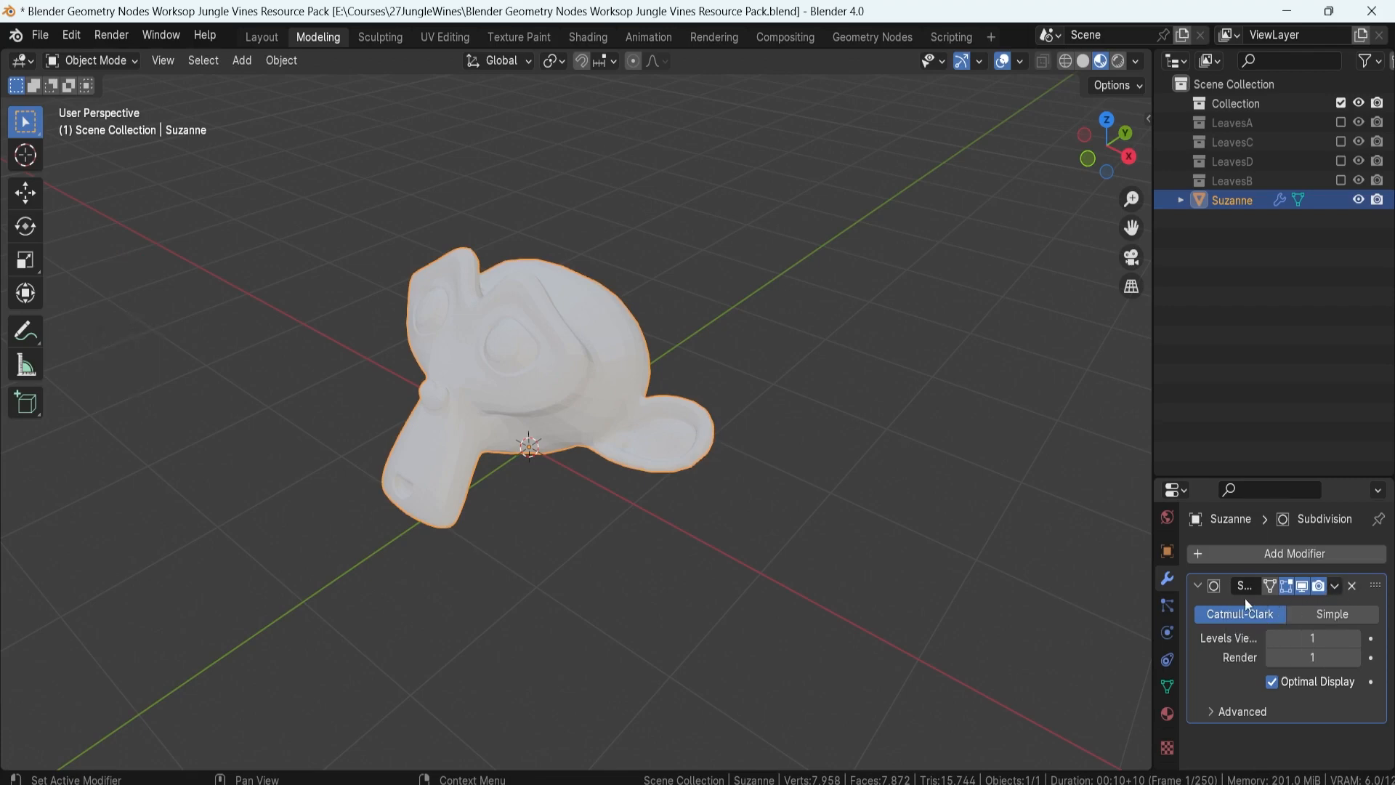
key(ctrl+a)
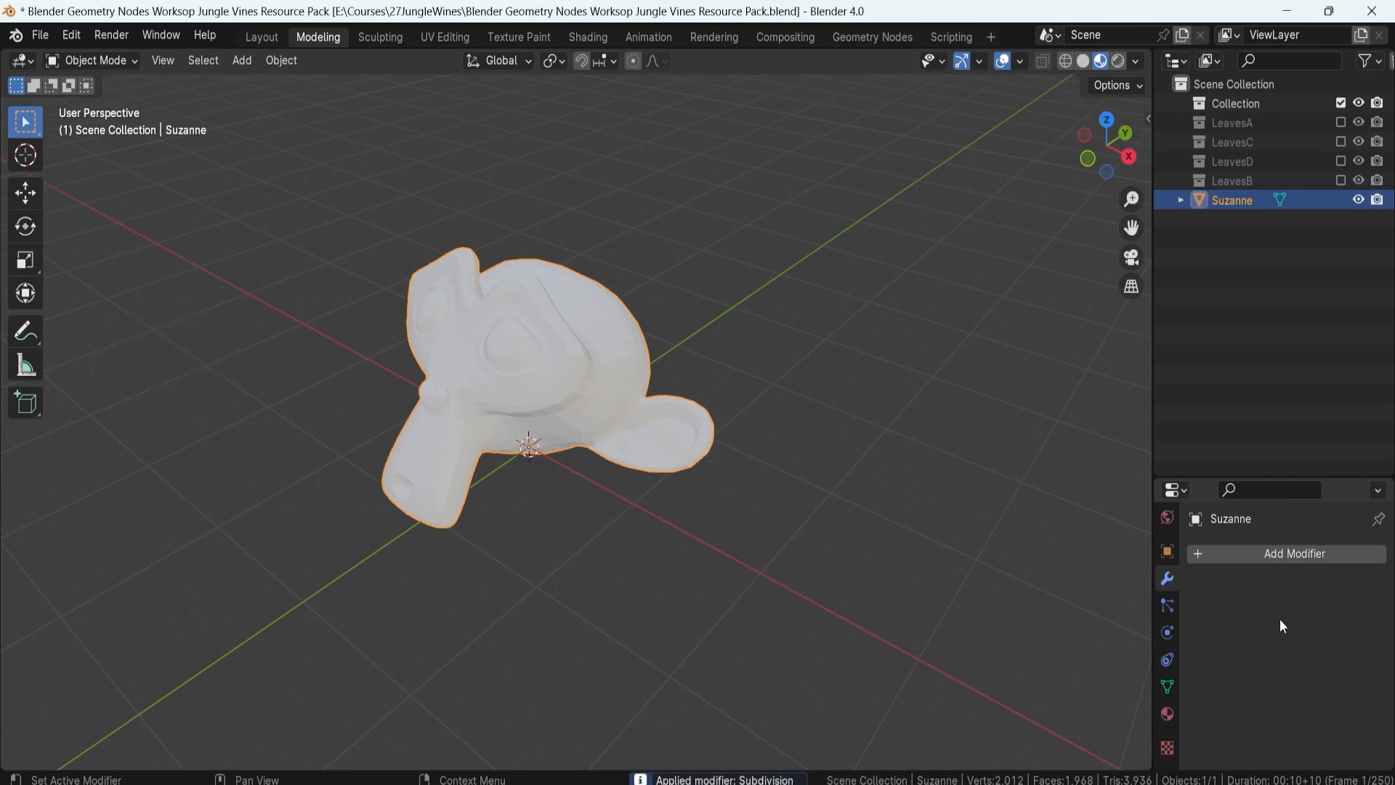
Step: Examine the monkey's subdivided topology in Edit Mode, return to Object Mode and view the head from the side
middle_drag(622, 426, 674, 429)
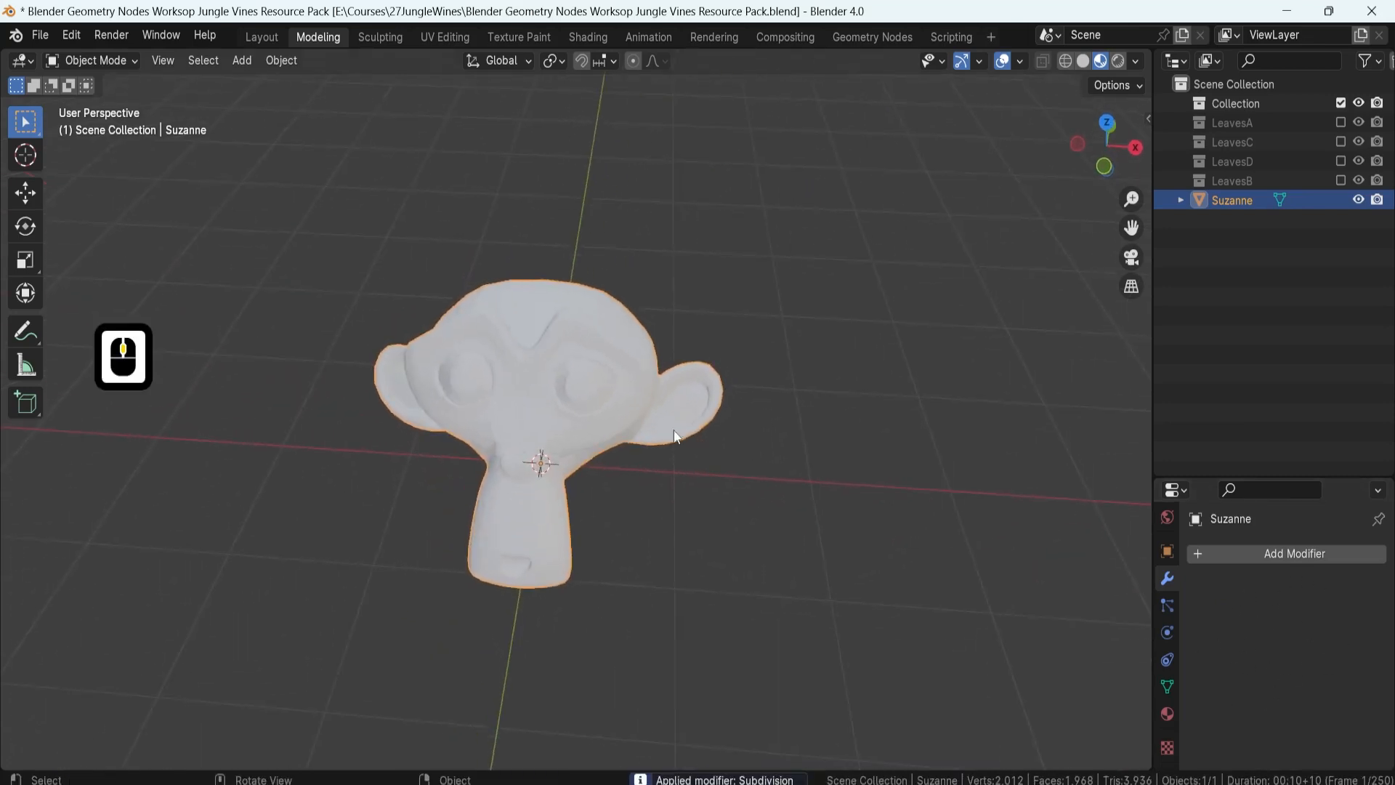
key(Tab)
scroll(529, 446, up, 2)
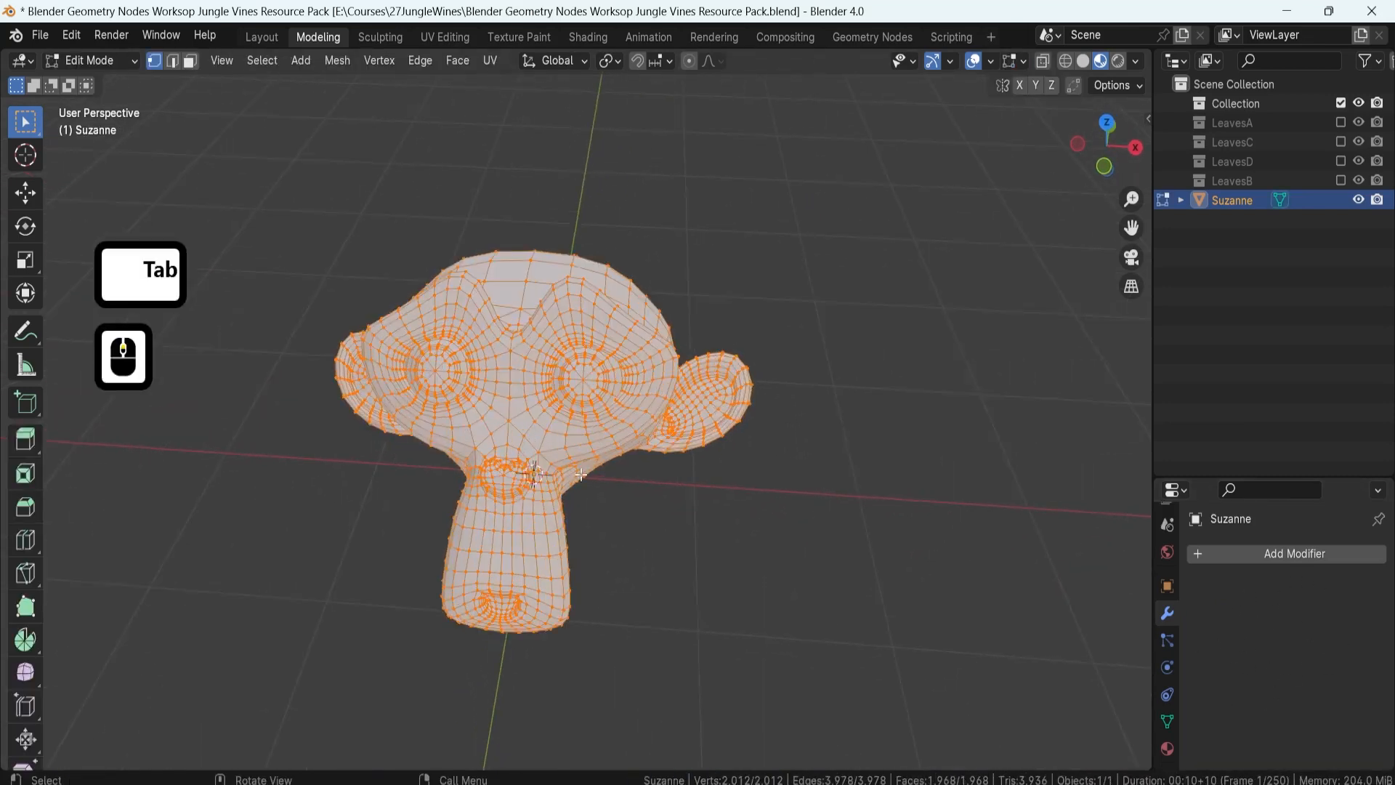
key(Tab)
mouse_move(529, 447)
middle_down()
mouse_move(591, 417)
mouse_move(547, 433)
middle_up()
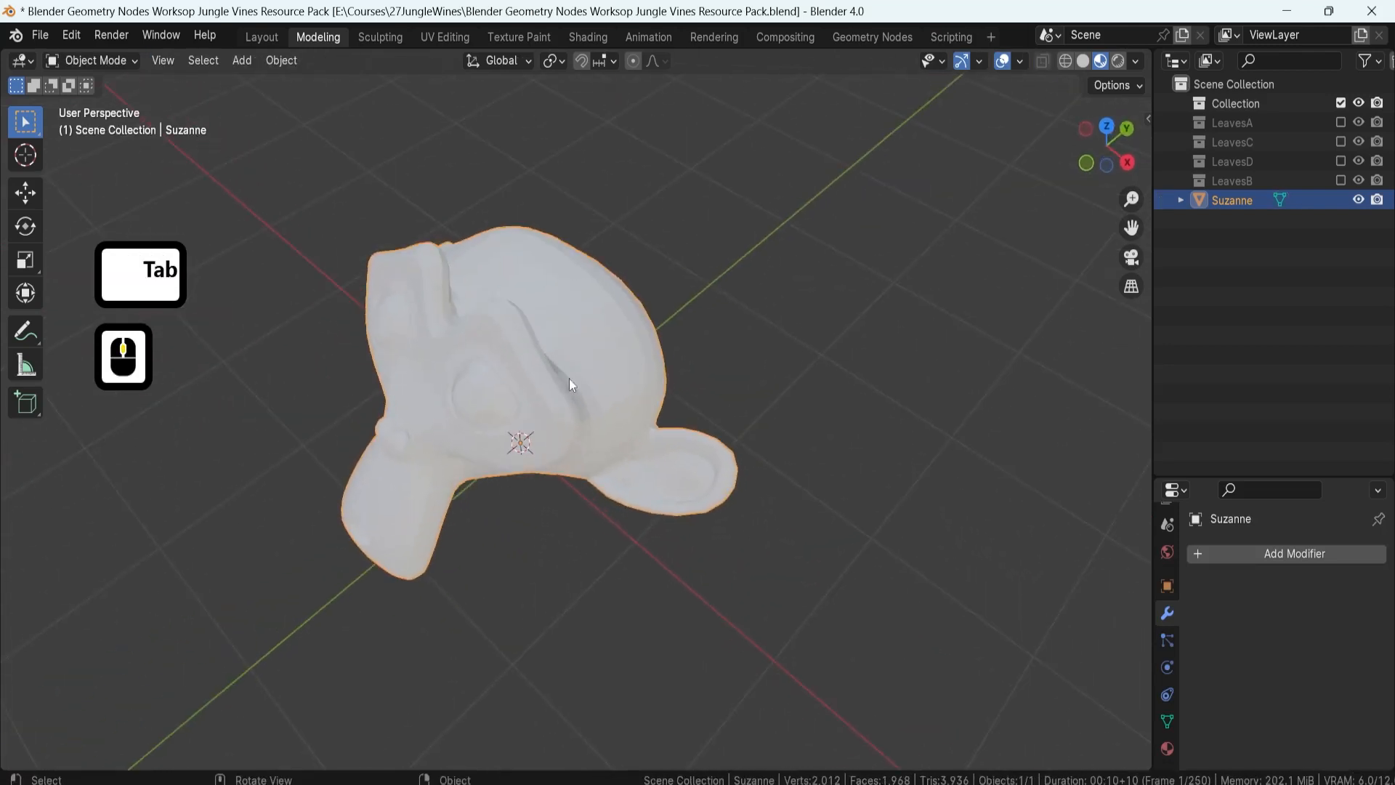
Step: Apply smooth shading to the monkey head and view it from the front
middle_drag(569, 378, 627, 356)
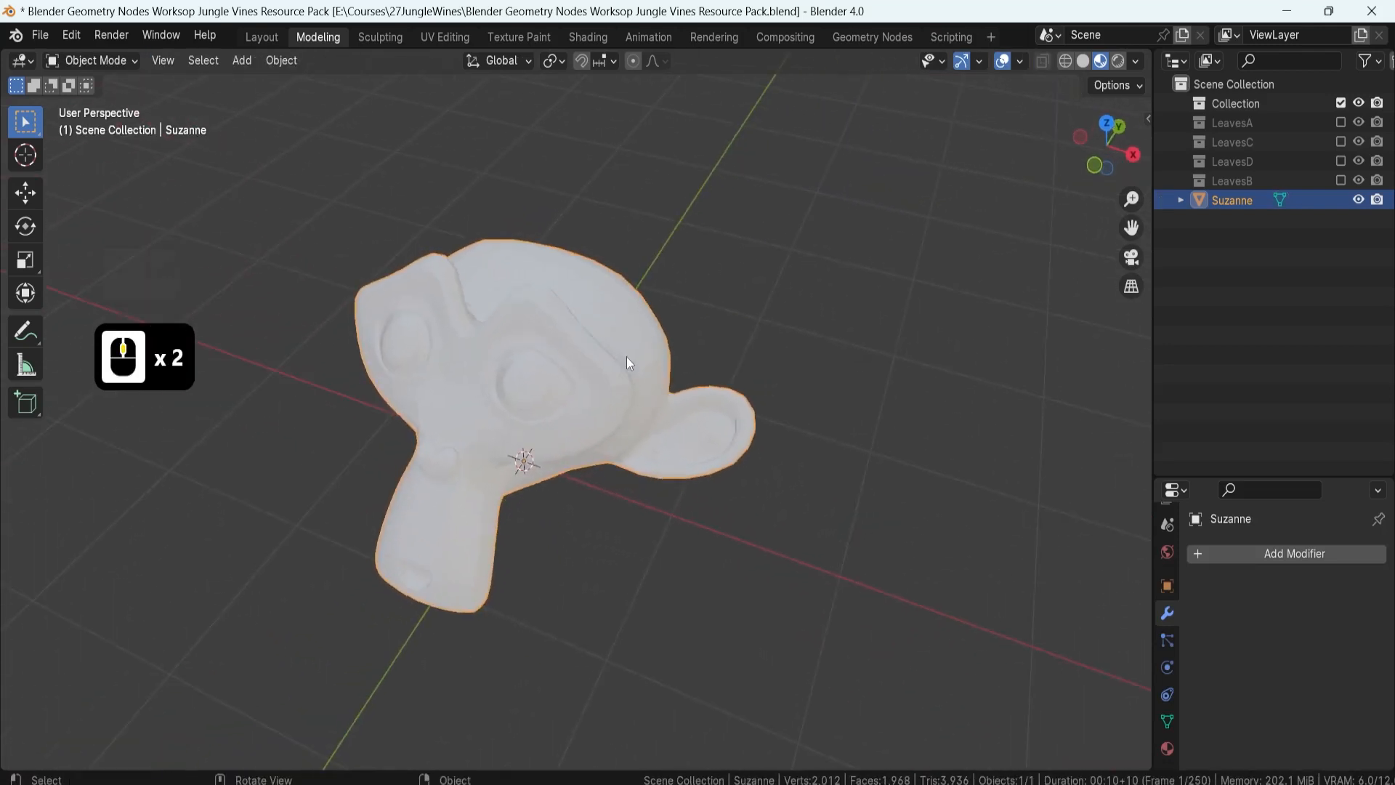
right_click(569, 359)
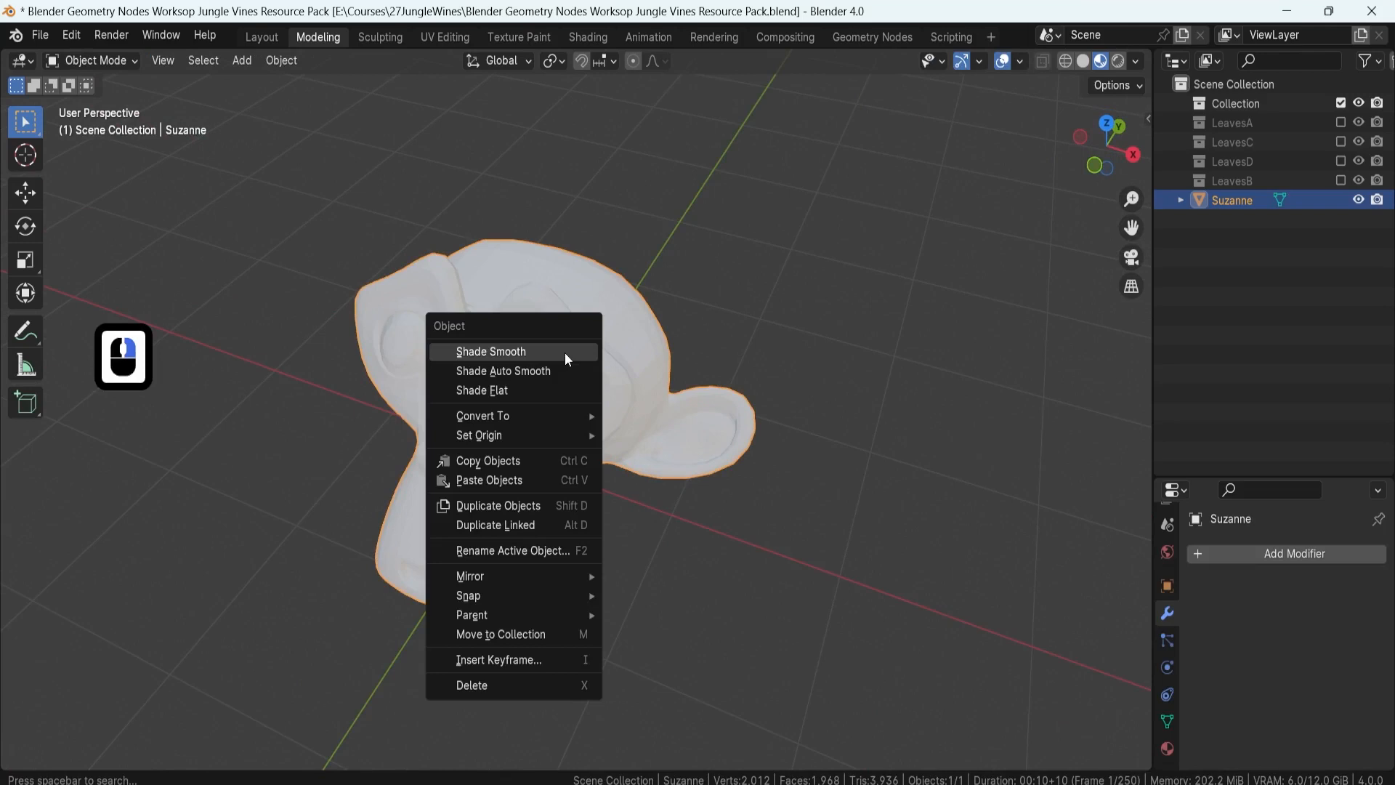
click(530, 356)
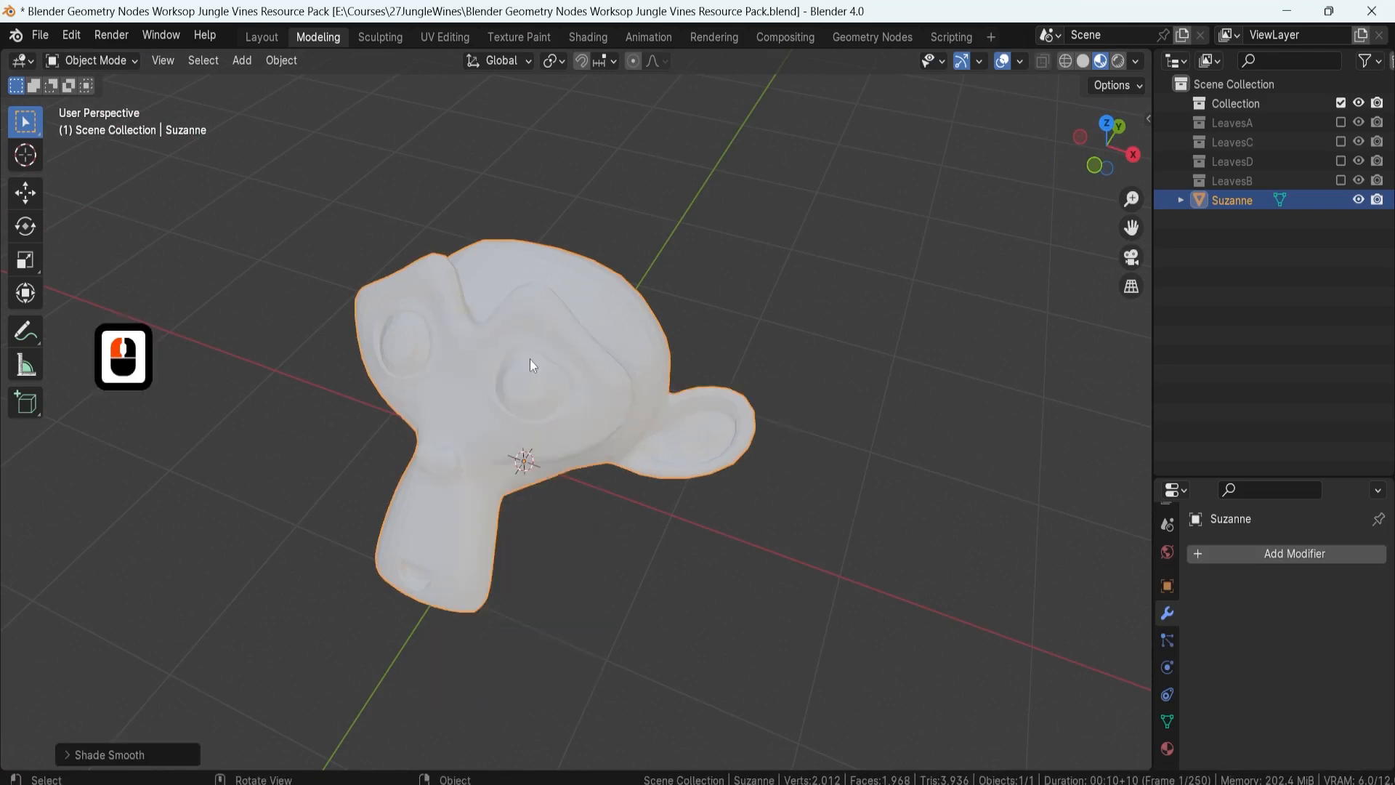
middle_drag(520, 366, 739, 411)
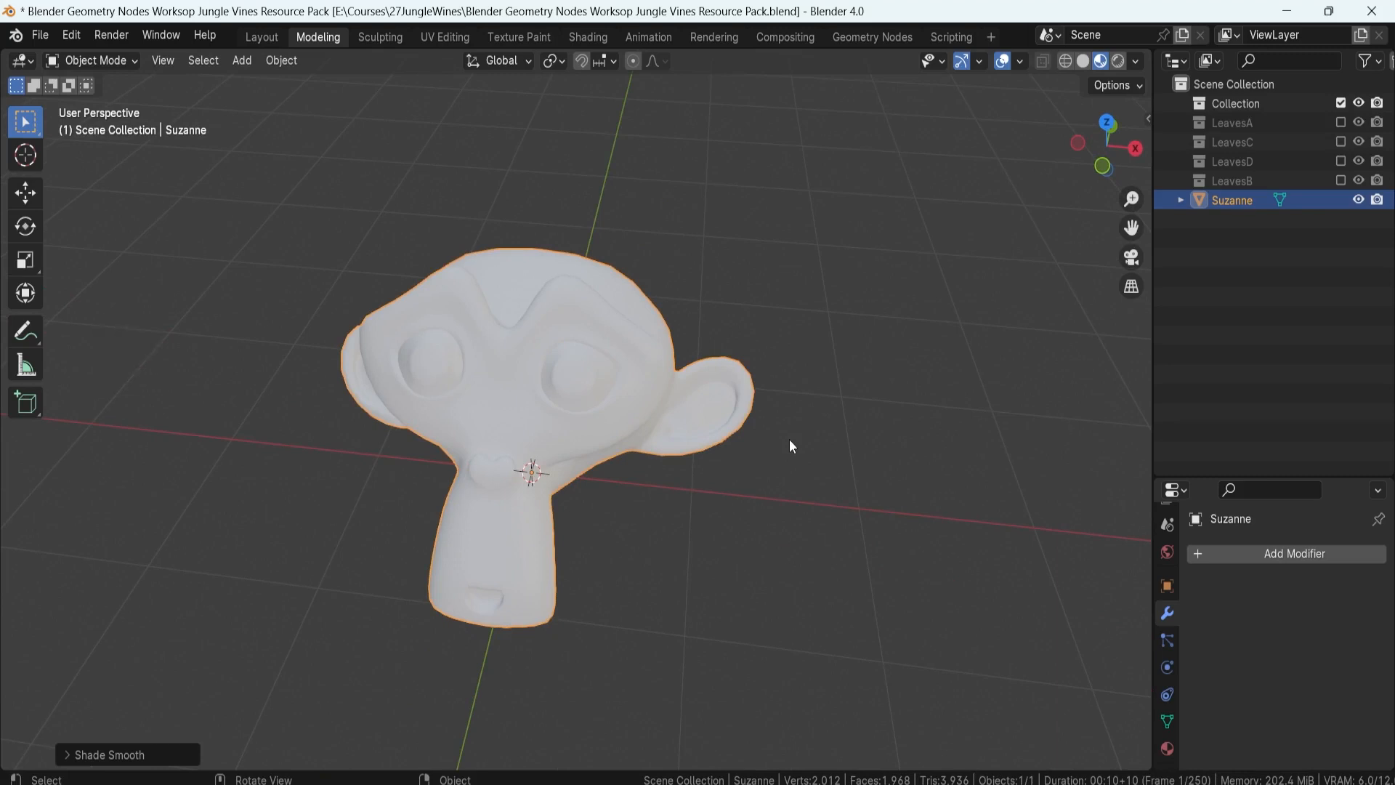
key(F8)
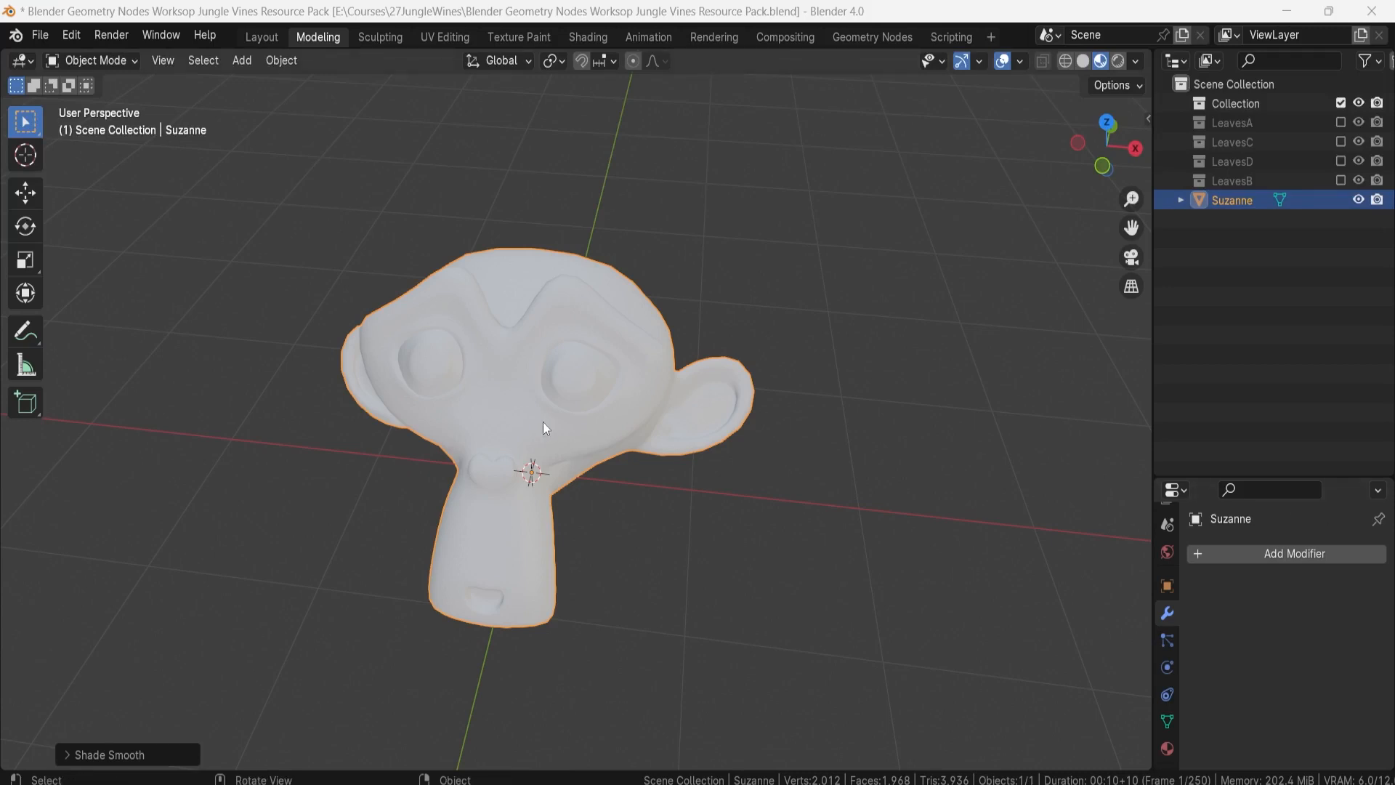
shift+middle_drag(642, 381, 590, 359)
scroll(590, 359, up, 1)
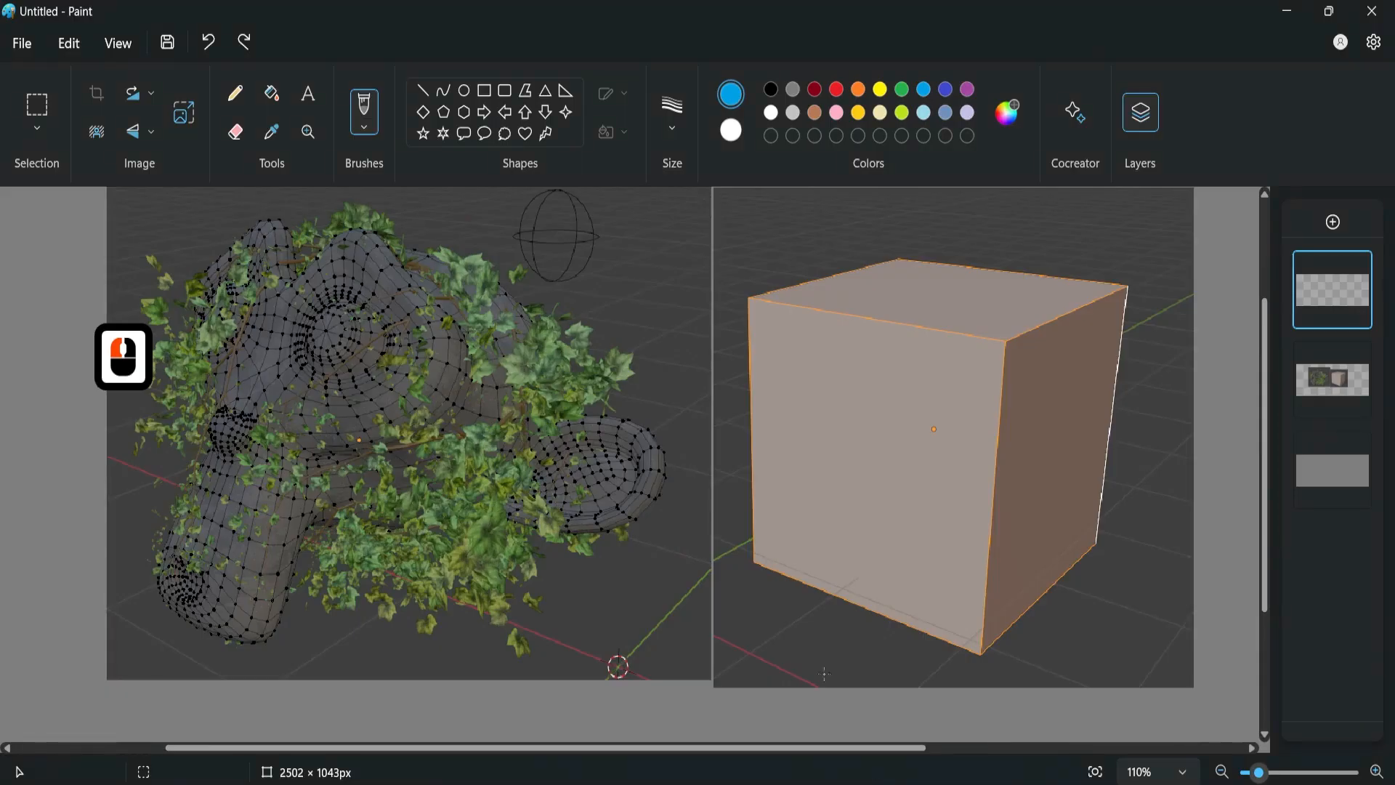
Step: In Paint, brush a blue loop around the wireframe sphere and a zigzag on the vines behind the monkey's eye
click(364, 115)
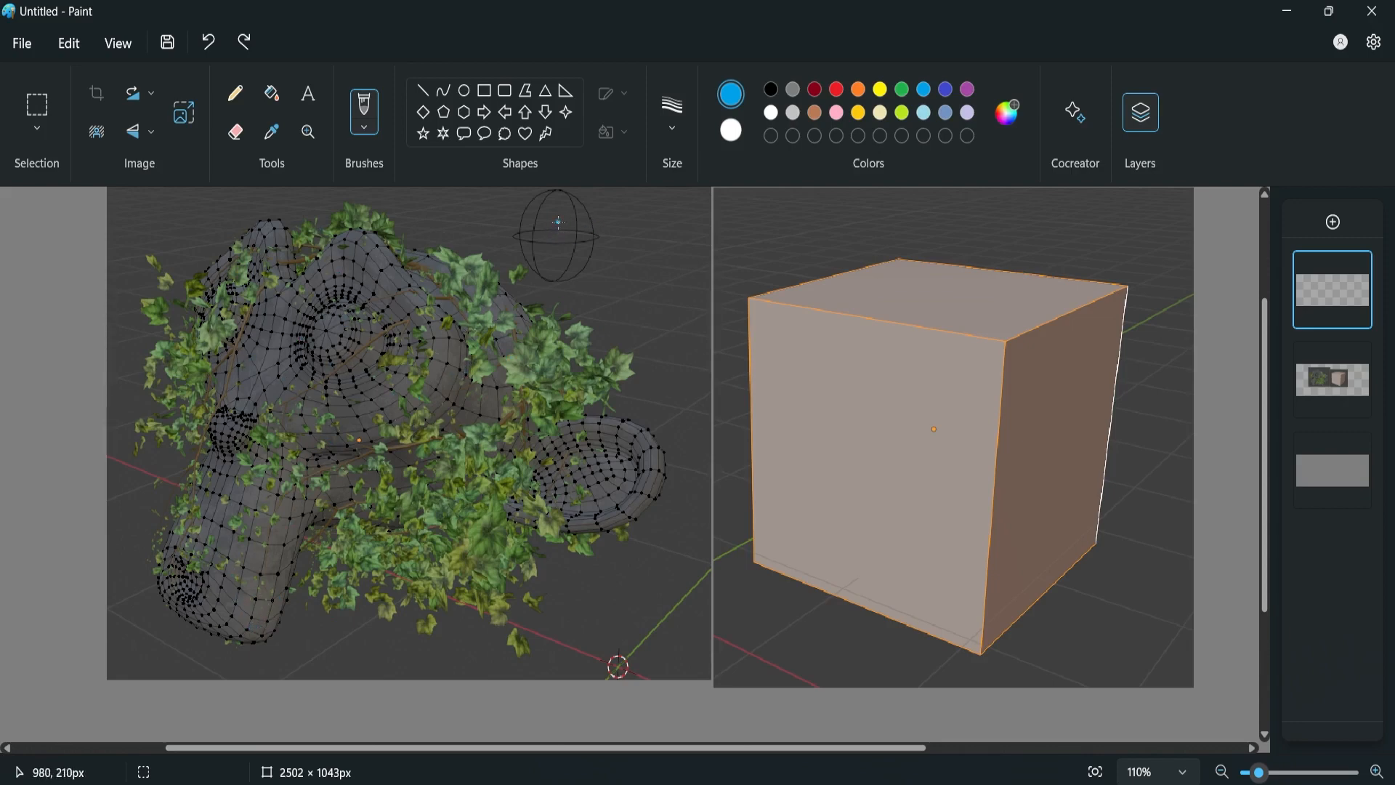
click(503, 223)
mouse_move(502, 223)
mouse_down()
mouse_move(617, 244)
mouse_move(554, 190)
mouse_up()
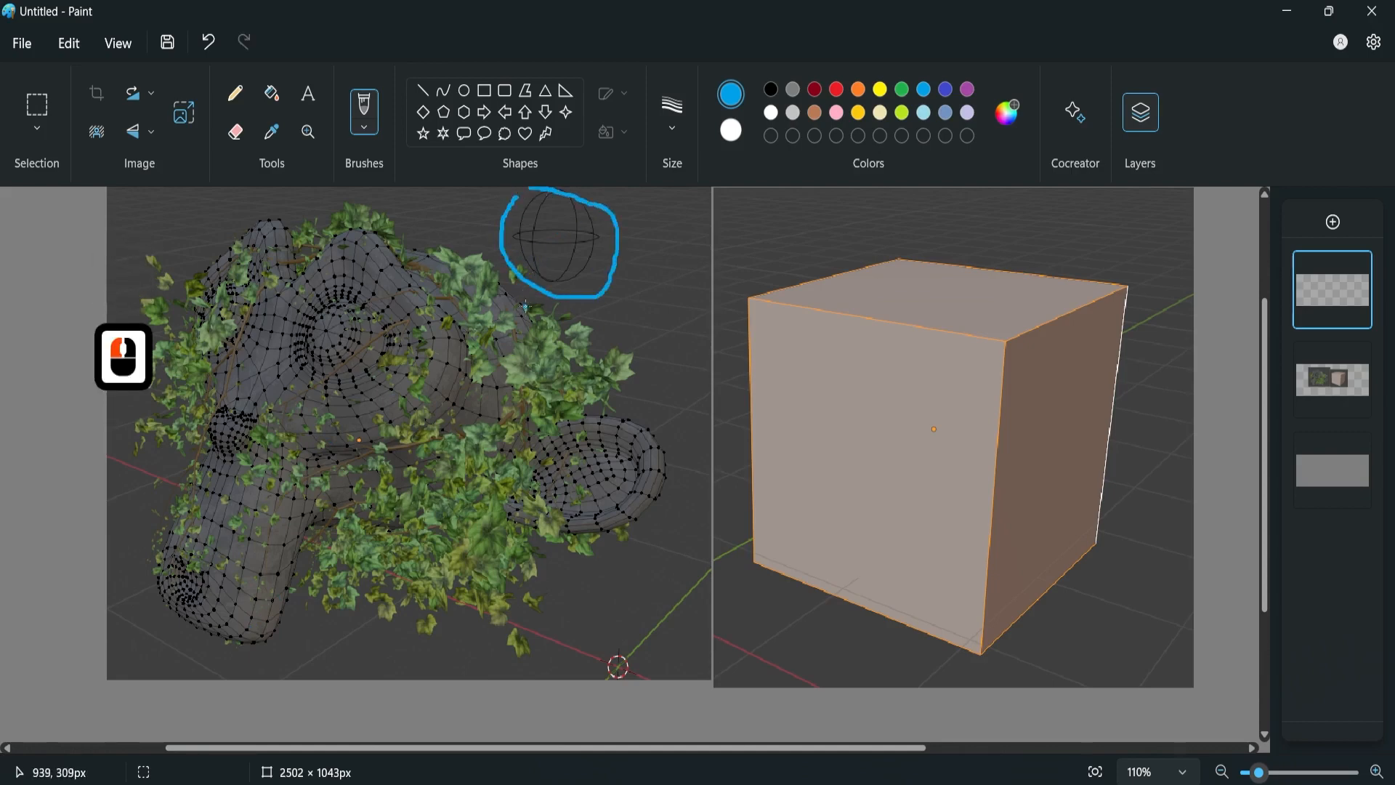
mouse_move(522, 311)
mouse_down()
mouse_move(497, 317)
mouse_move(509, 367)
mouse_move(489, 367)
mouse_move(500, 386)
mouse_move(481, 391)
mouse_up()
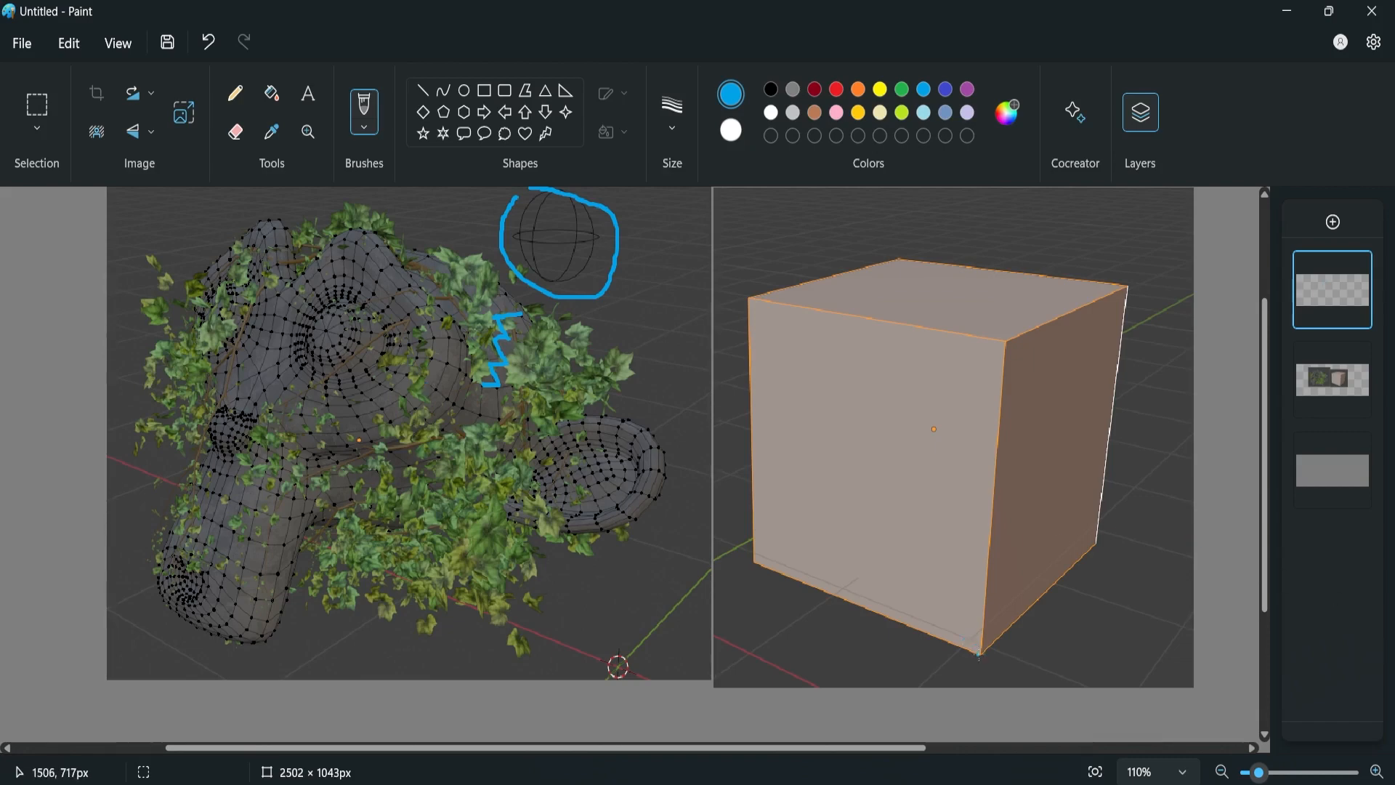
Step: Brush blue paths along the cube's near edges and across its two visible side faces, and minimize Paint to return to Blender
mouse_move(981, 654)
mouse_down()
mouse_move(1001, 349)
mouse_move(1124, 289)
mouse_up()
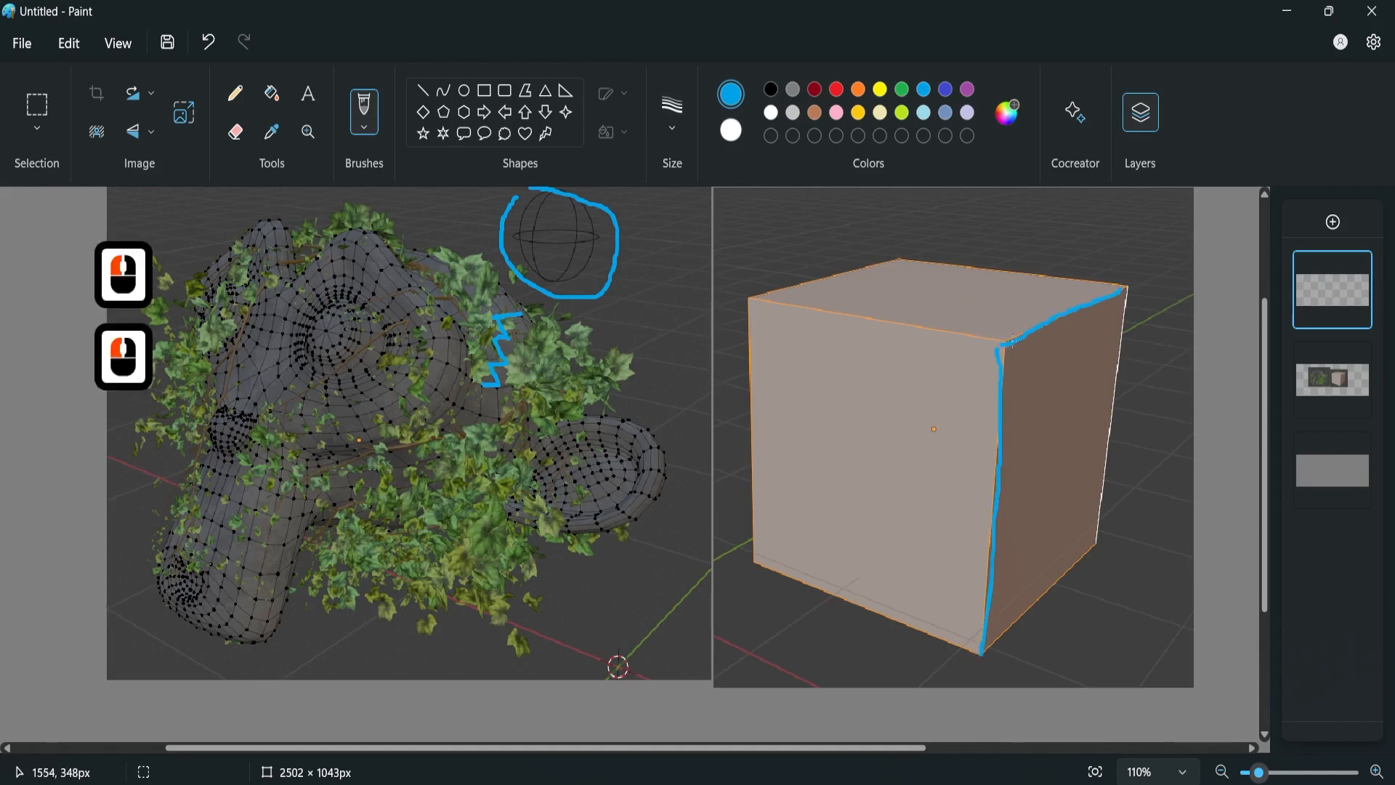
drag(1009, 341, 741, 290)
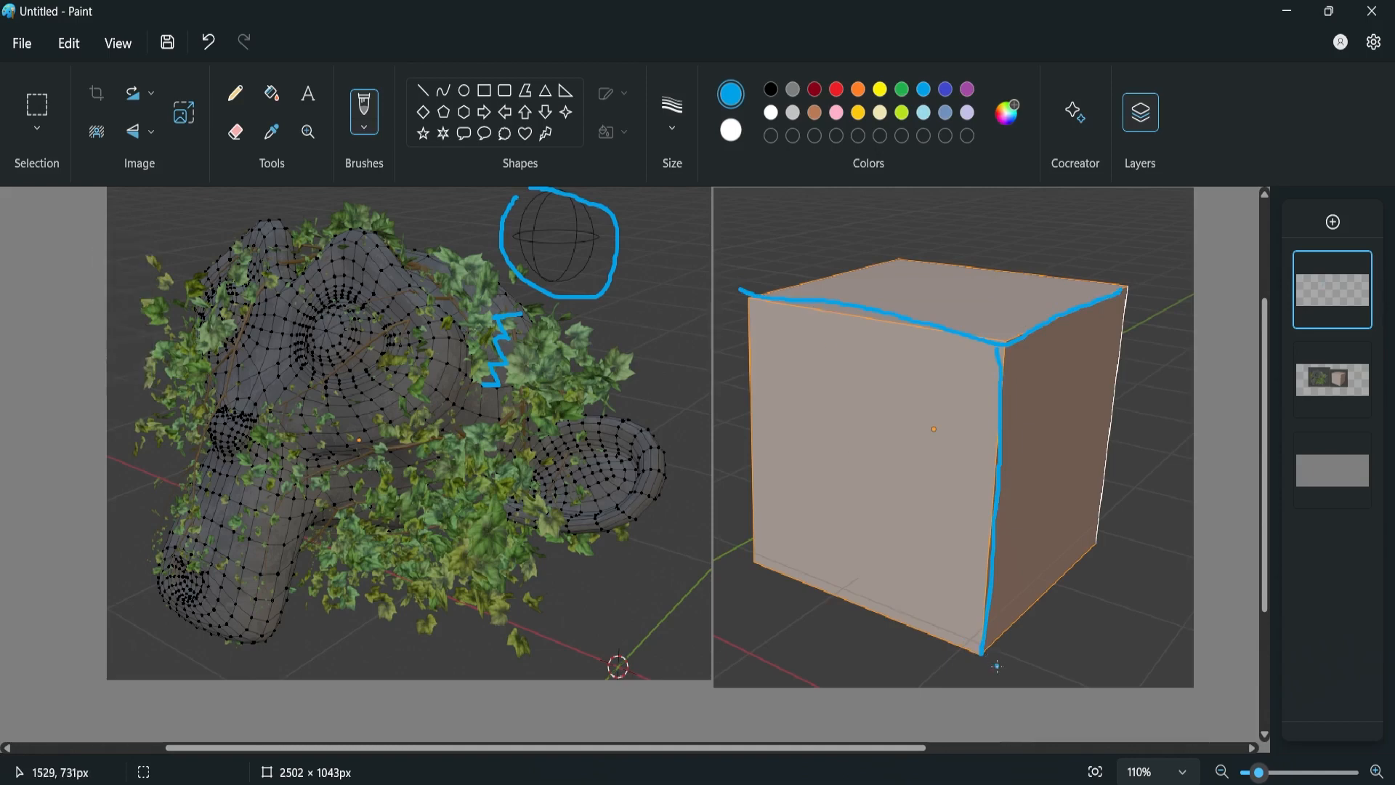
drag(981, 652, 785, 441)
drag(1010, 602, 1068, 392)
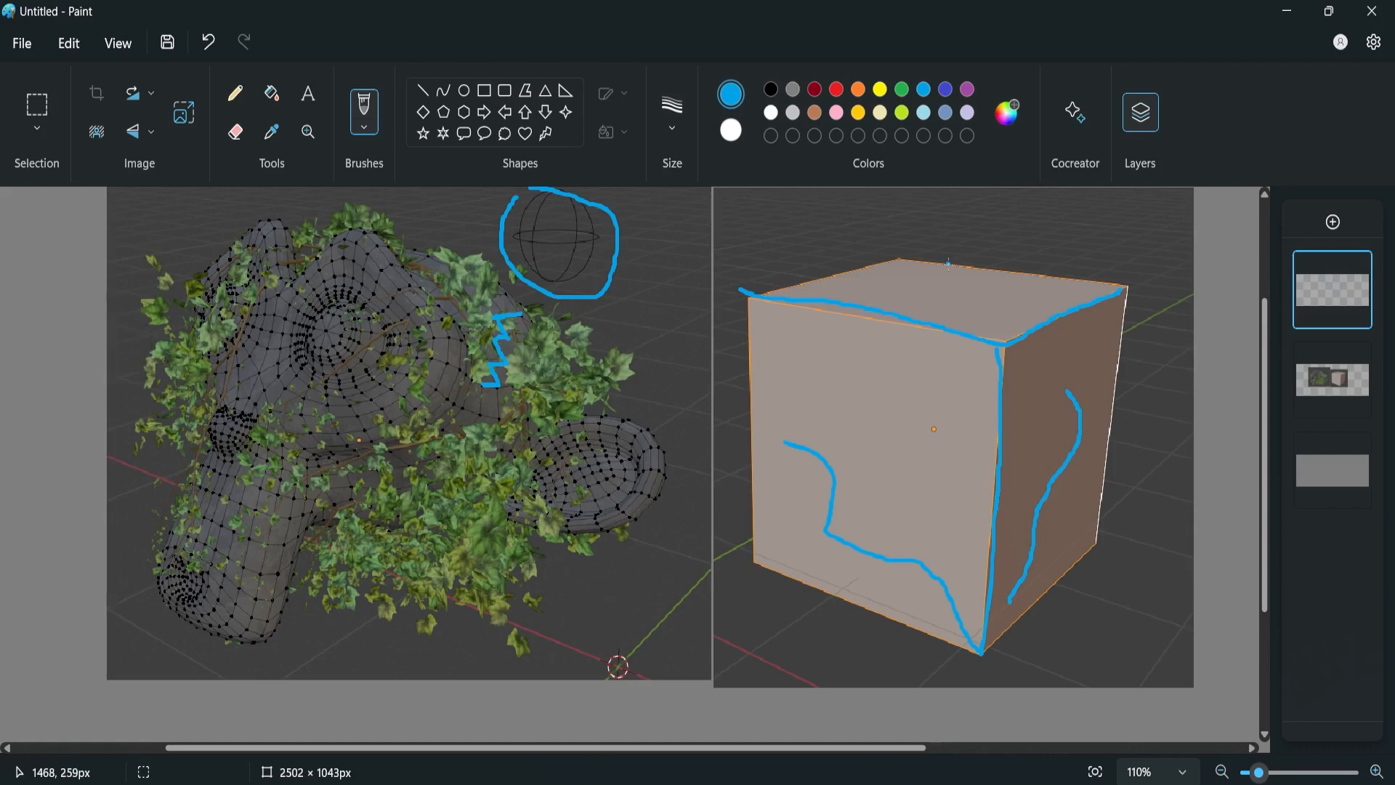
key(F8)
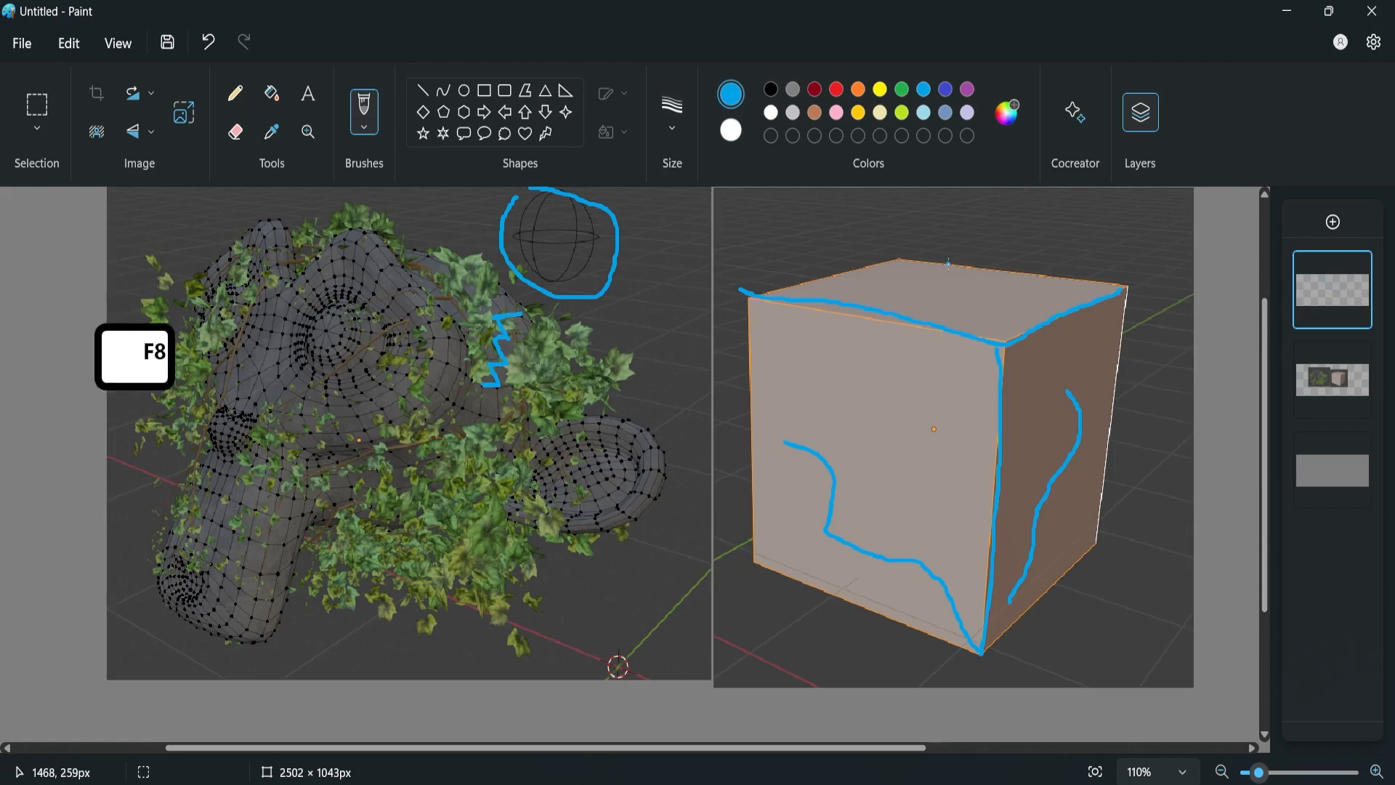
click(1291, 13)
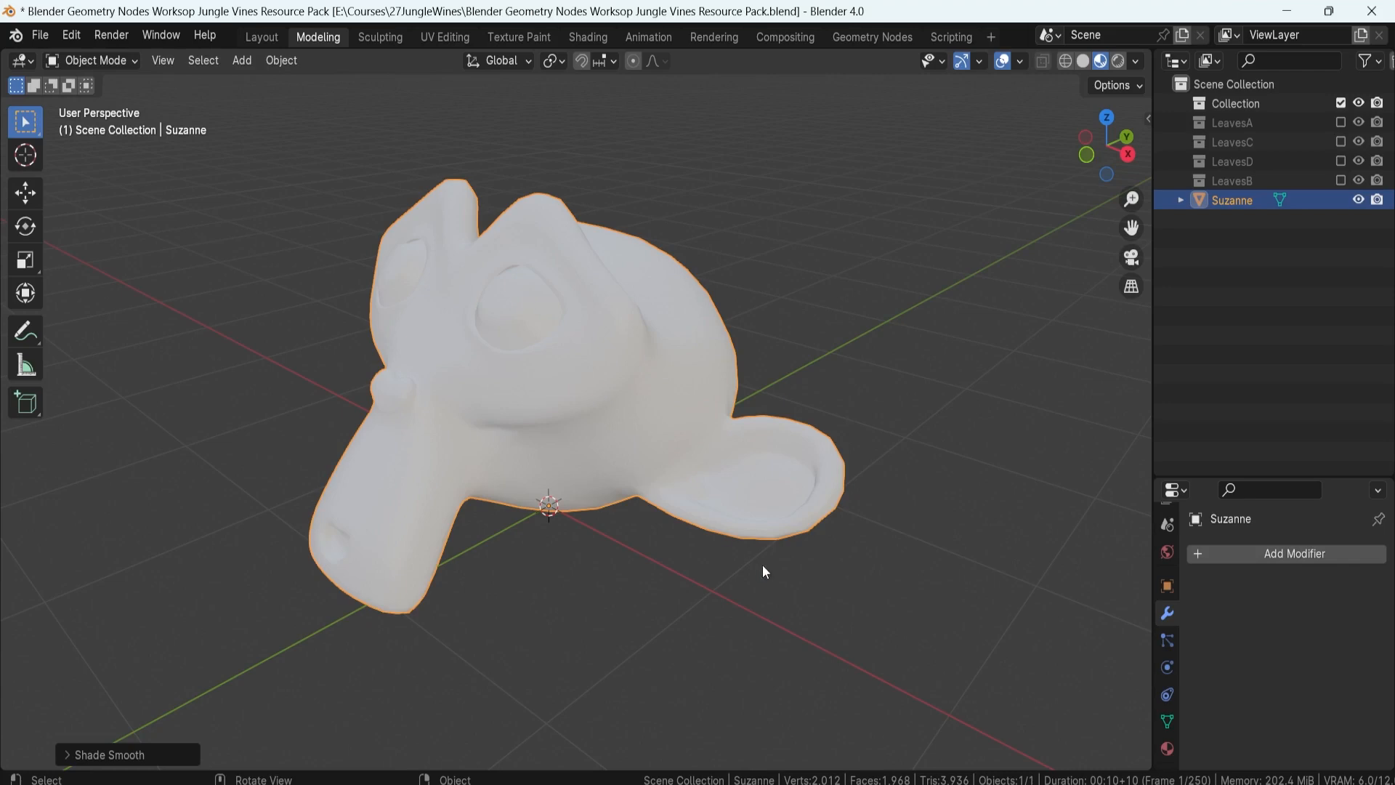
Step: Add a Geometry Nodes modifier to the monkey and create a new node tree in it
click(1168, 616)
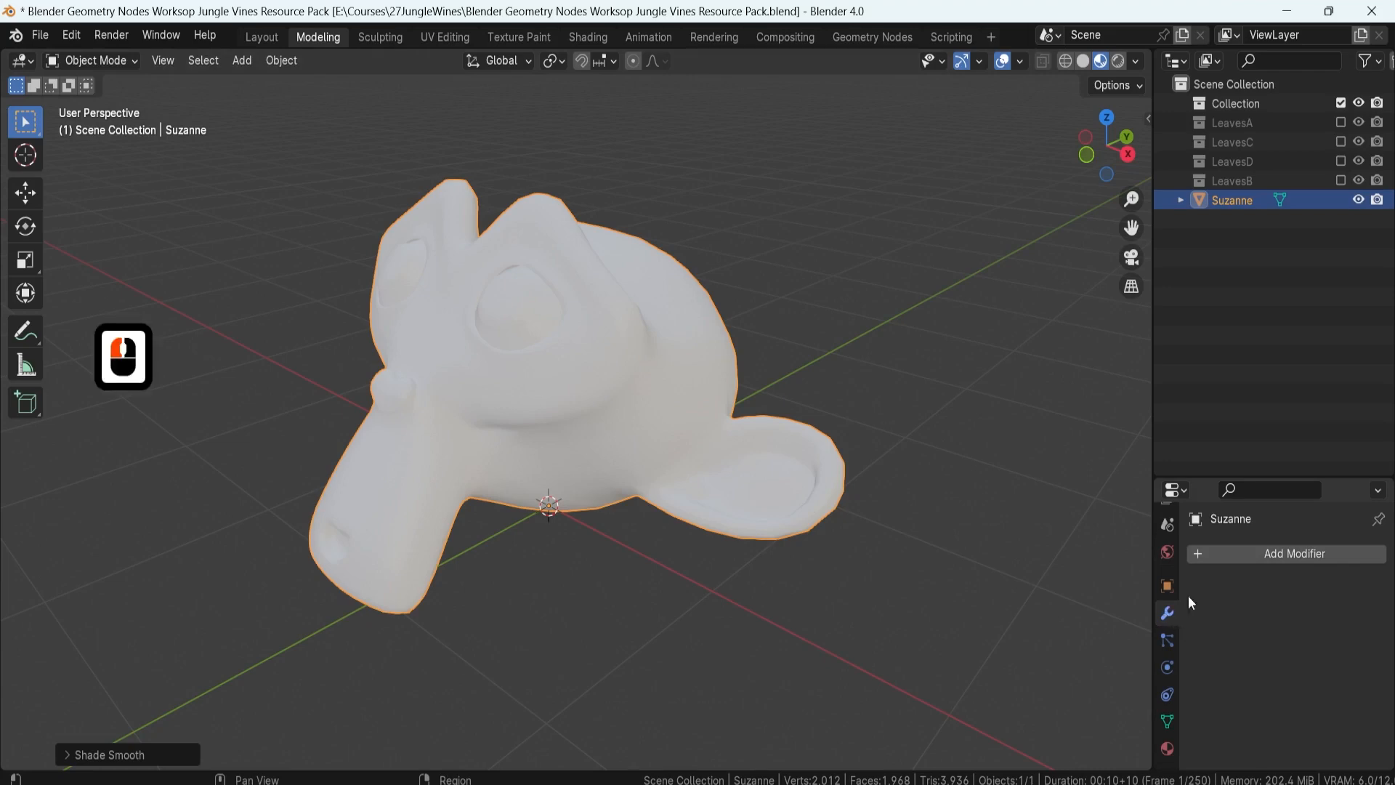
click(1249, 555)
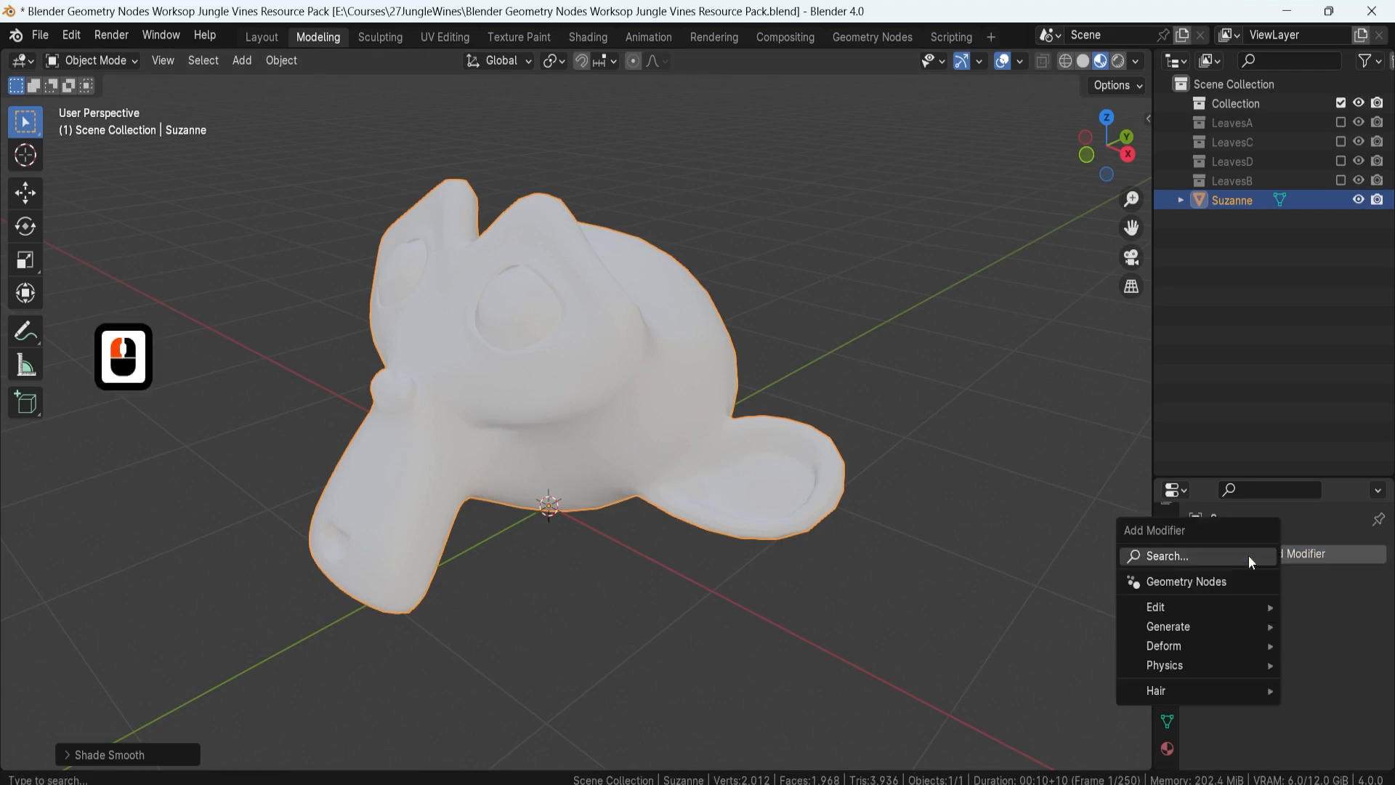
click(1212, 585)
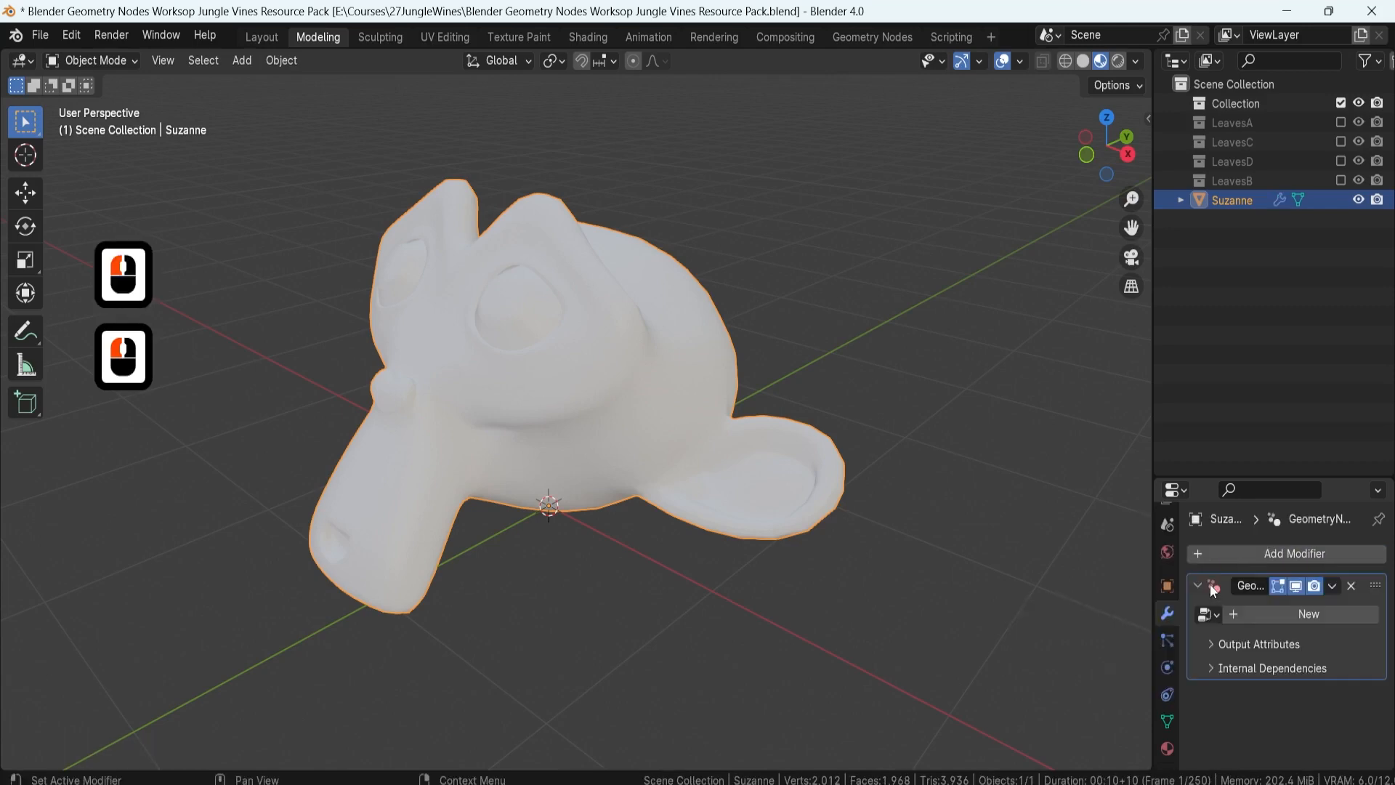
click(1276, 613)
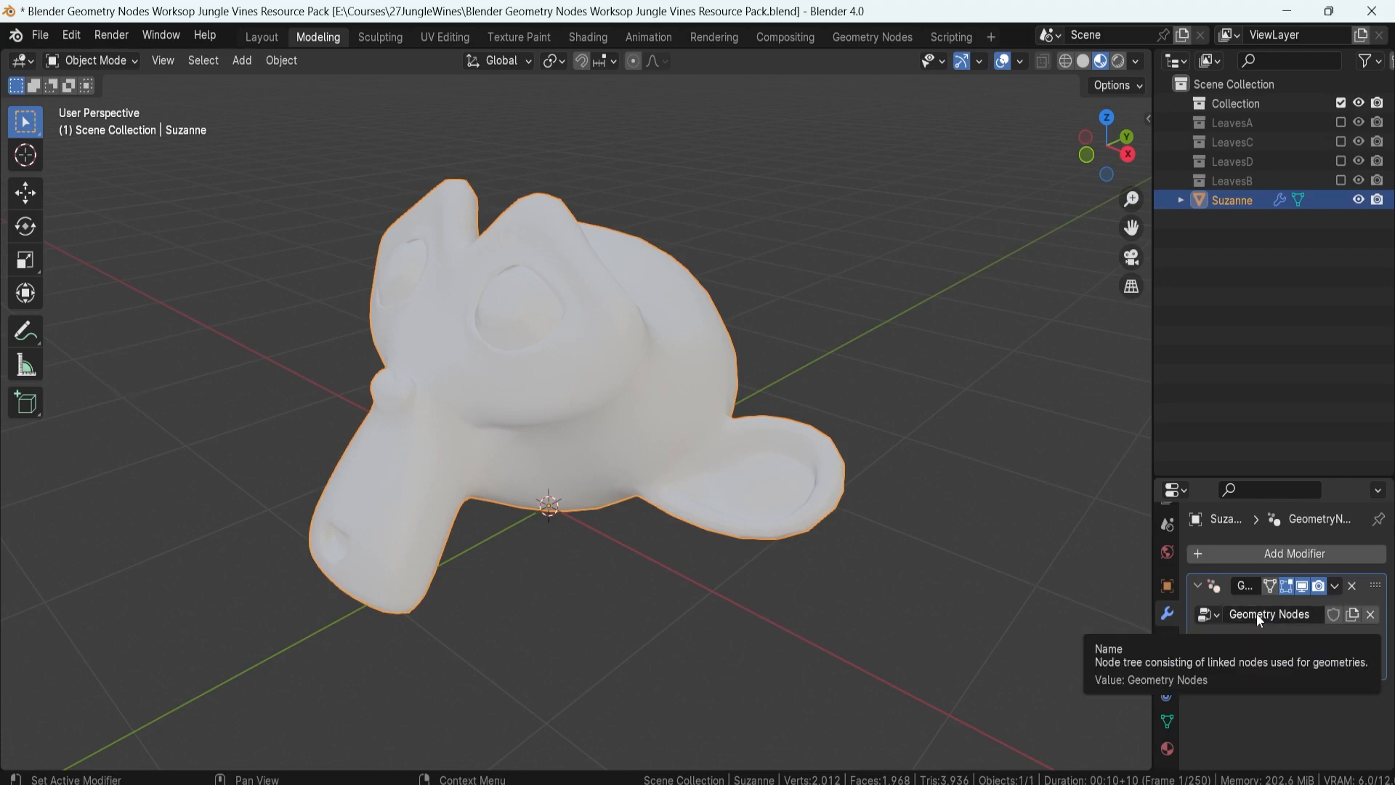
Step: Rename the modifier's node tree as "Vines"
click(1257, 613)
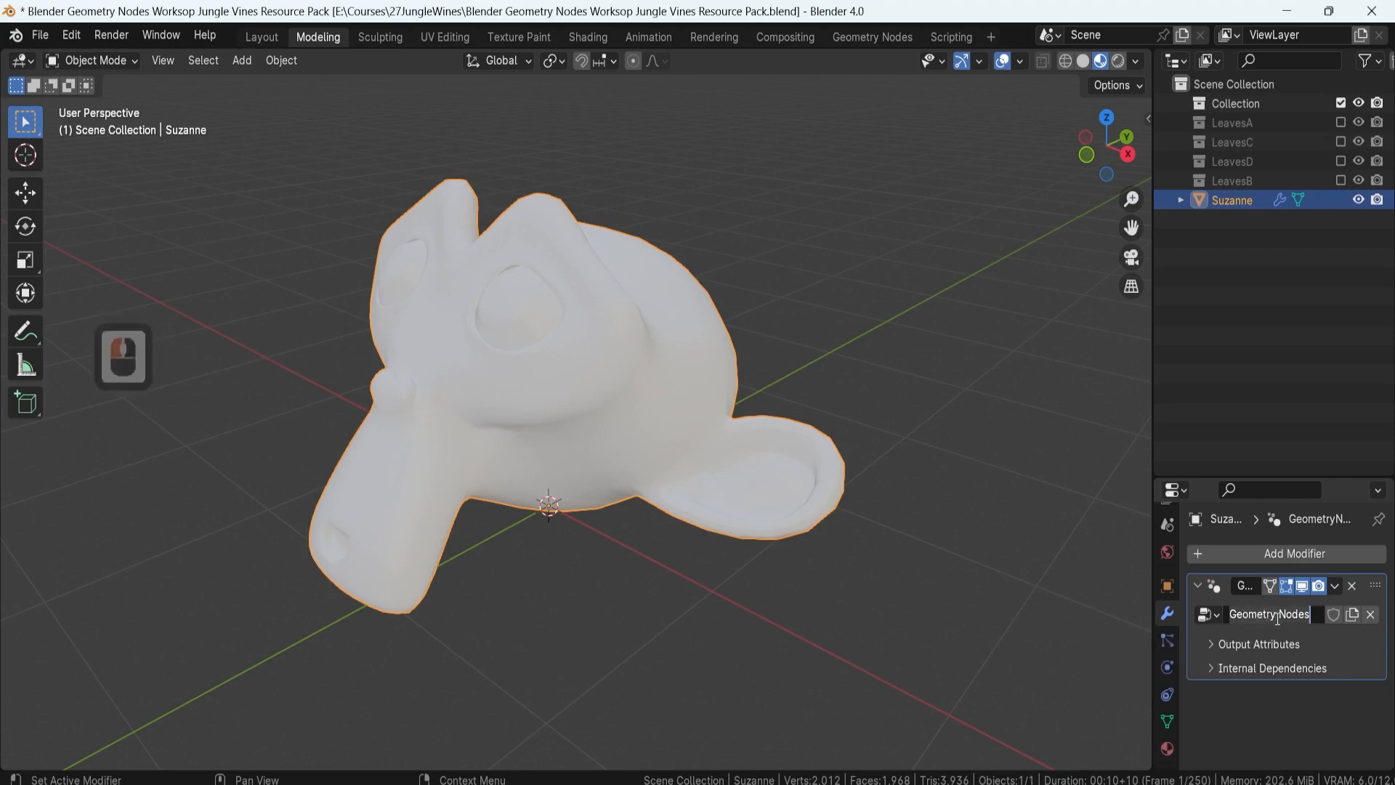
key(shift)
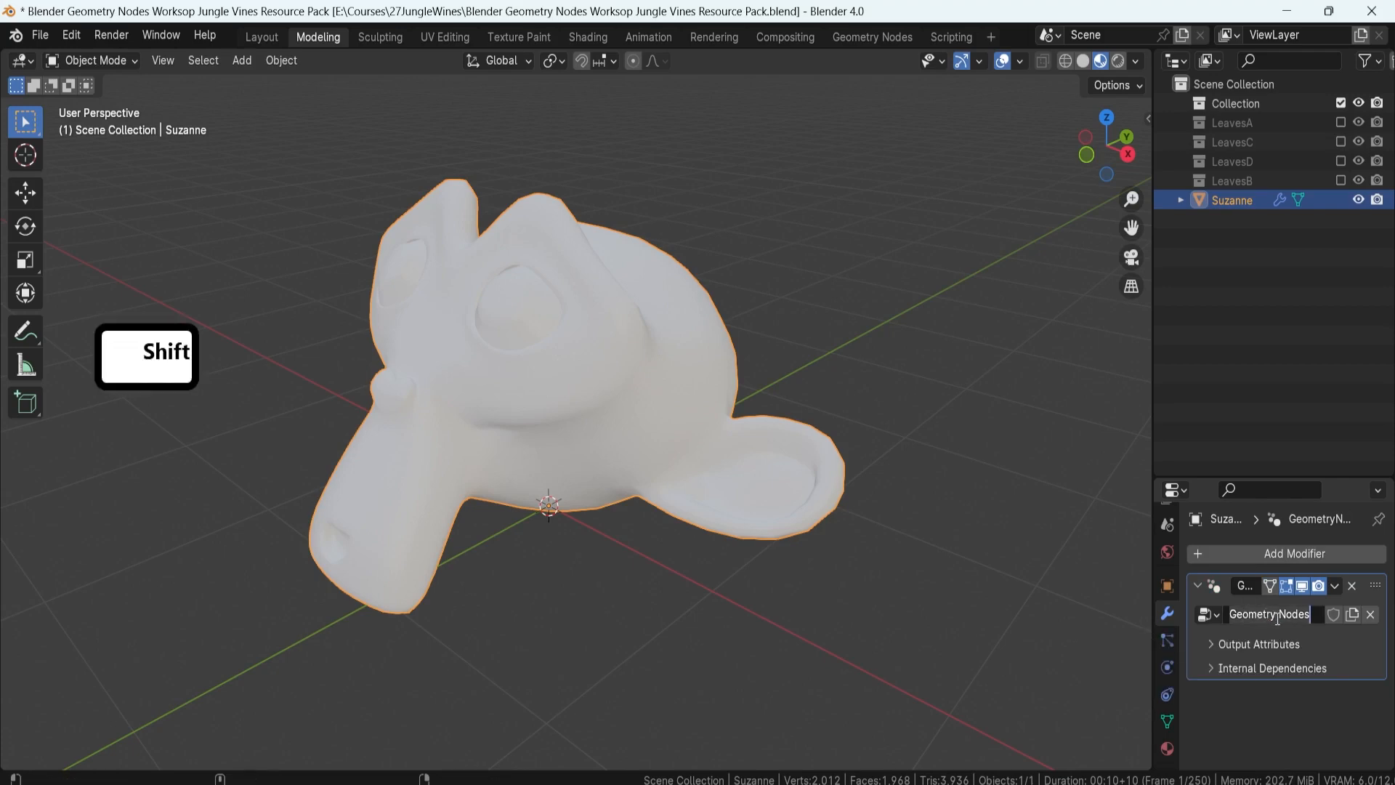
text(Vines)
key(Return)
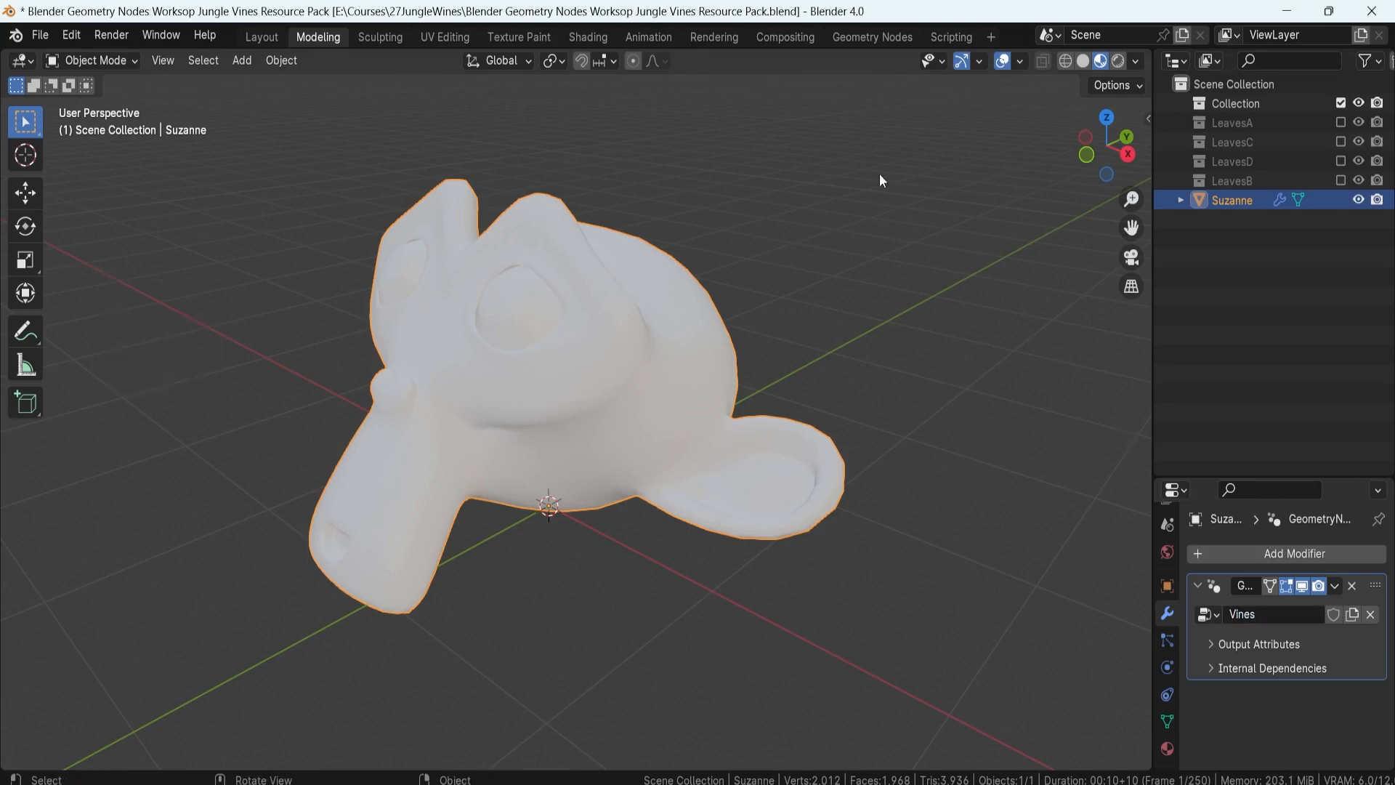
Step: Switch to the Geometry Nodes workspace, enlarge the 3D viewport against the spreadsheet and node editor, and frame the monkey head
click(861, 37)
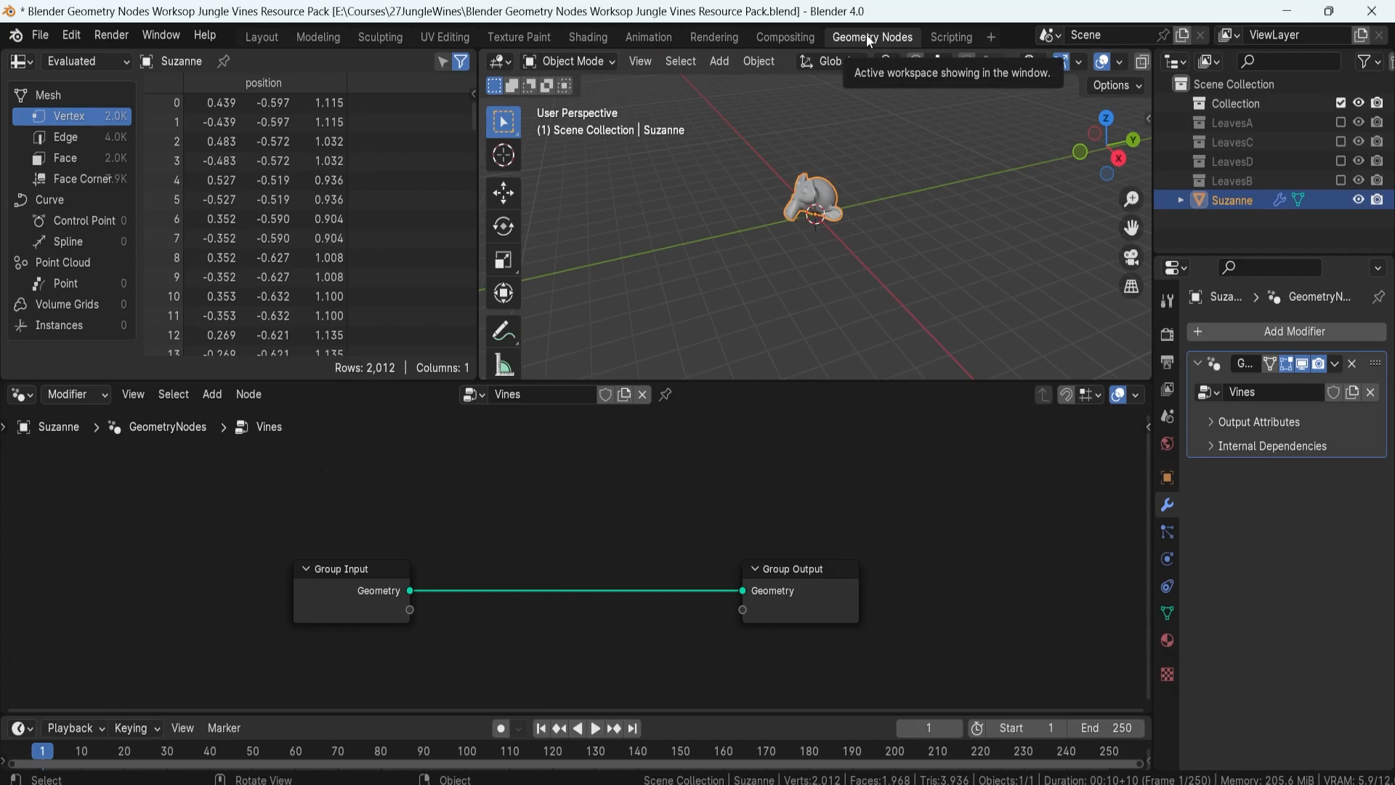
click(993, 37)
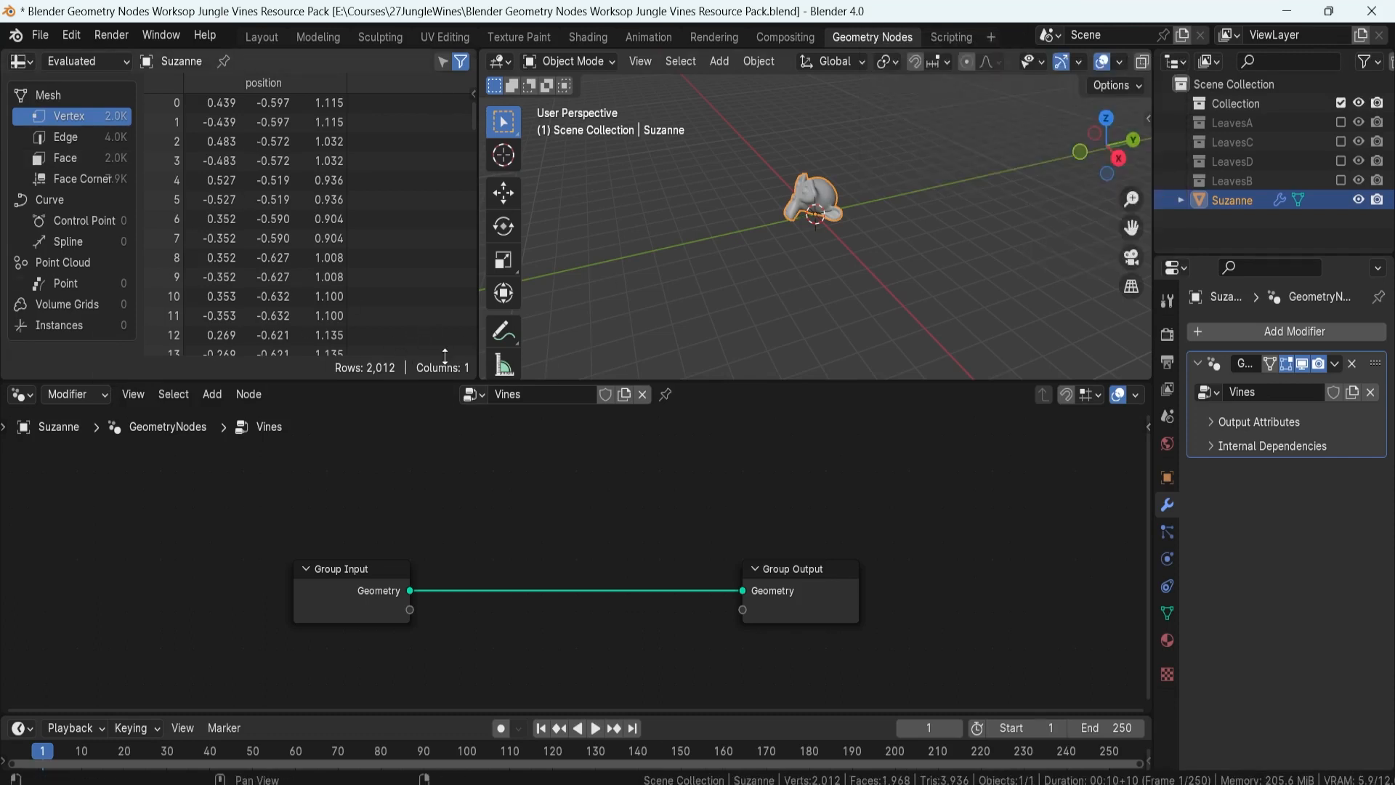
drag(485, 381, 539, 471)
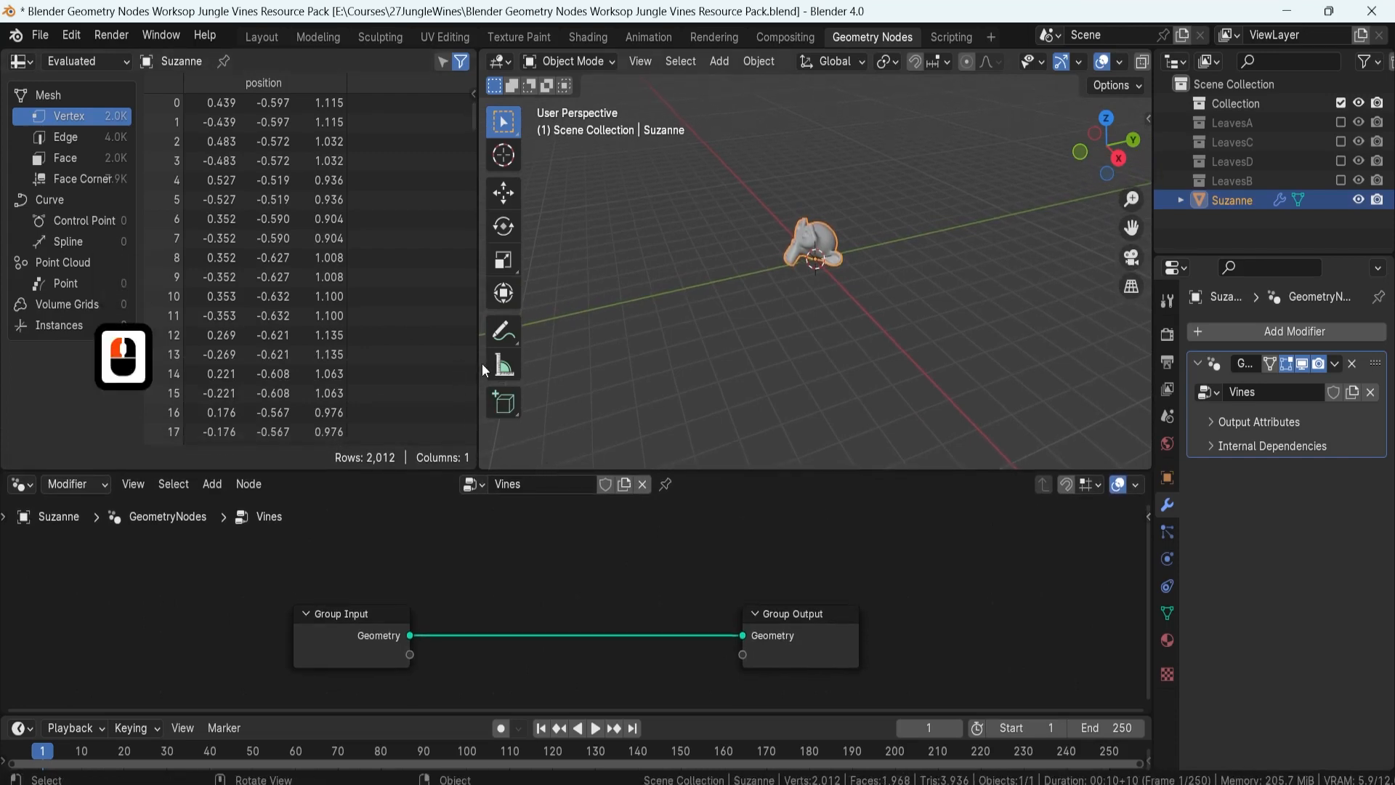
drag(477, 366, 390, 372)
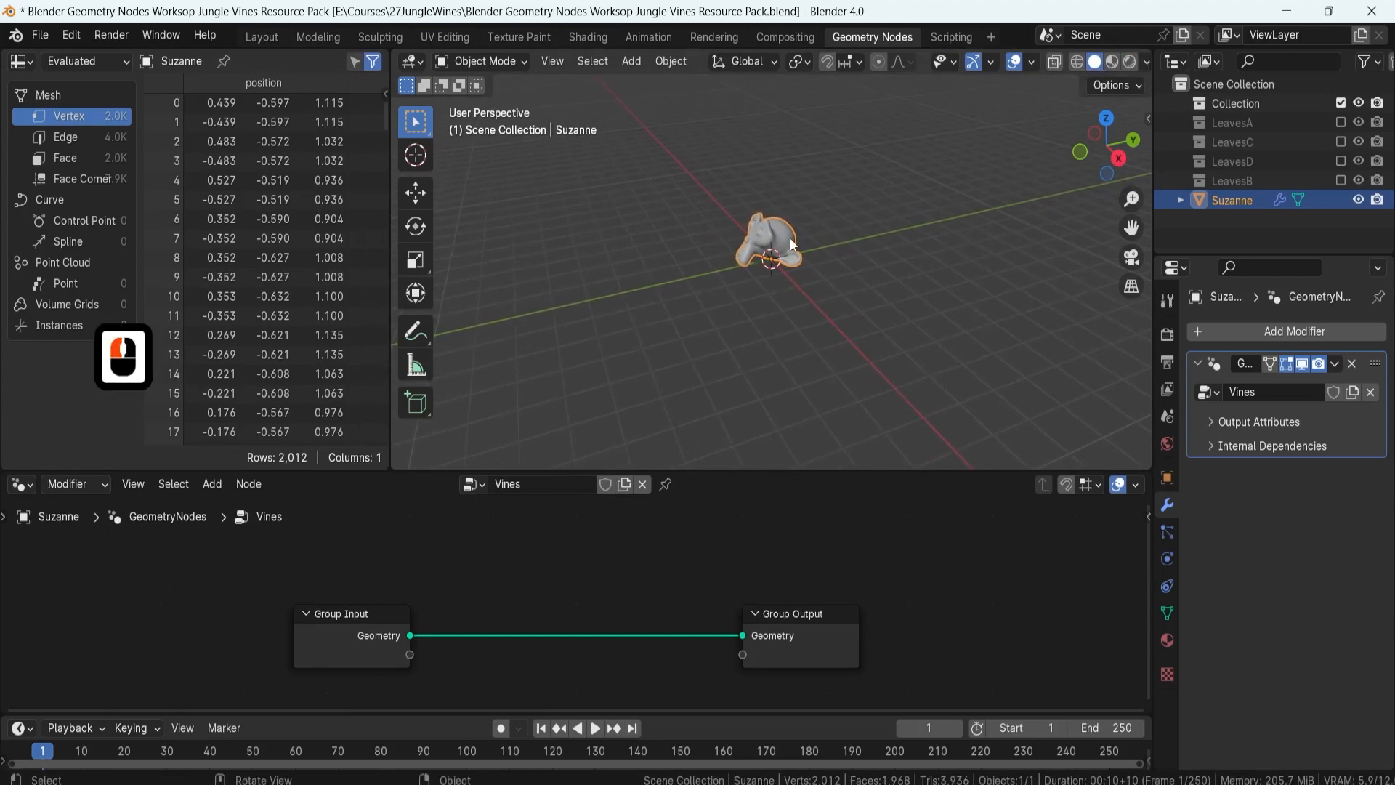
scroll(779, 207, up, 6)
shift+middle_drag(759, 199, 790, 281)
key(F8)
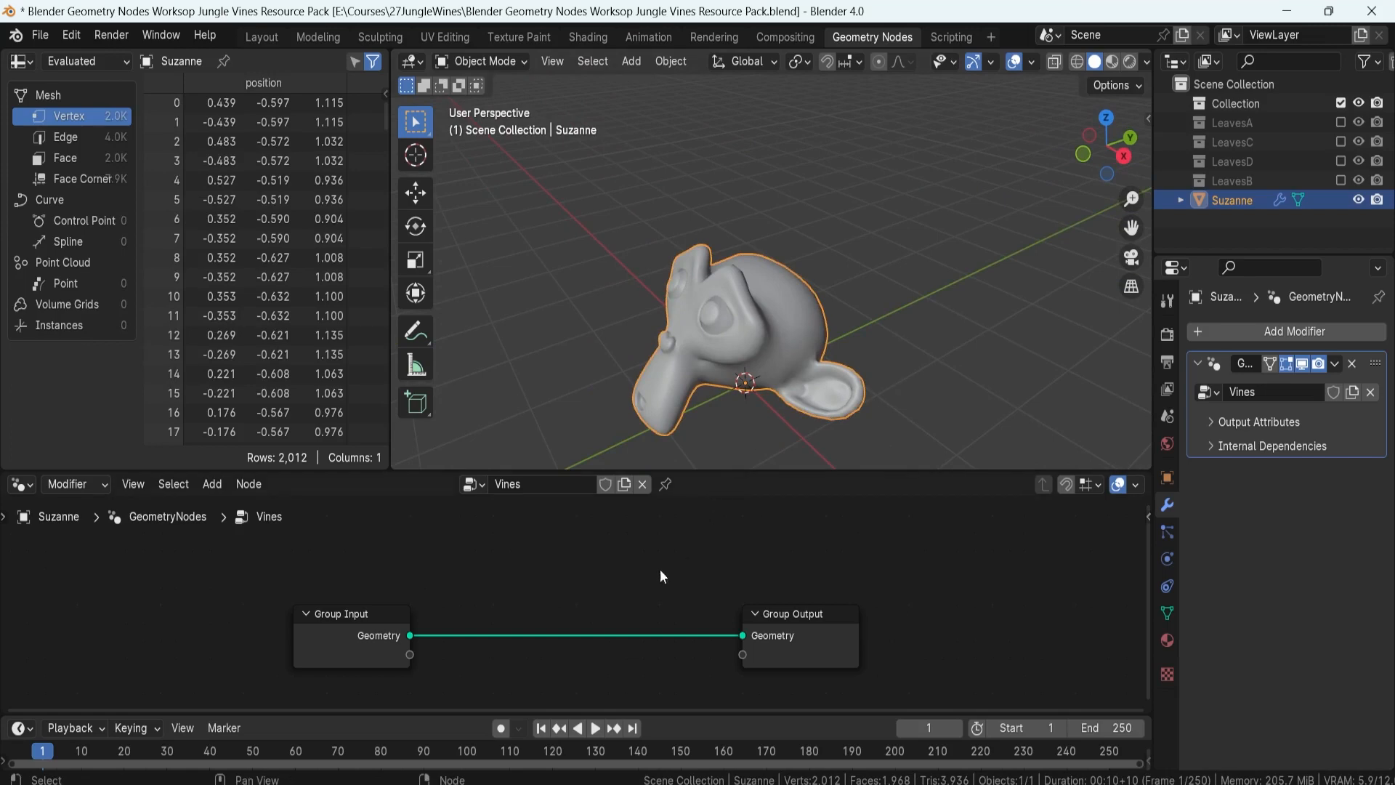
middle_drag(783, 369, 569, 373)
middle_drag(663, 343, 574, 317)
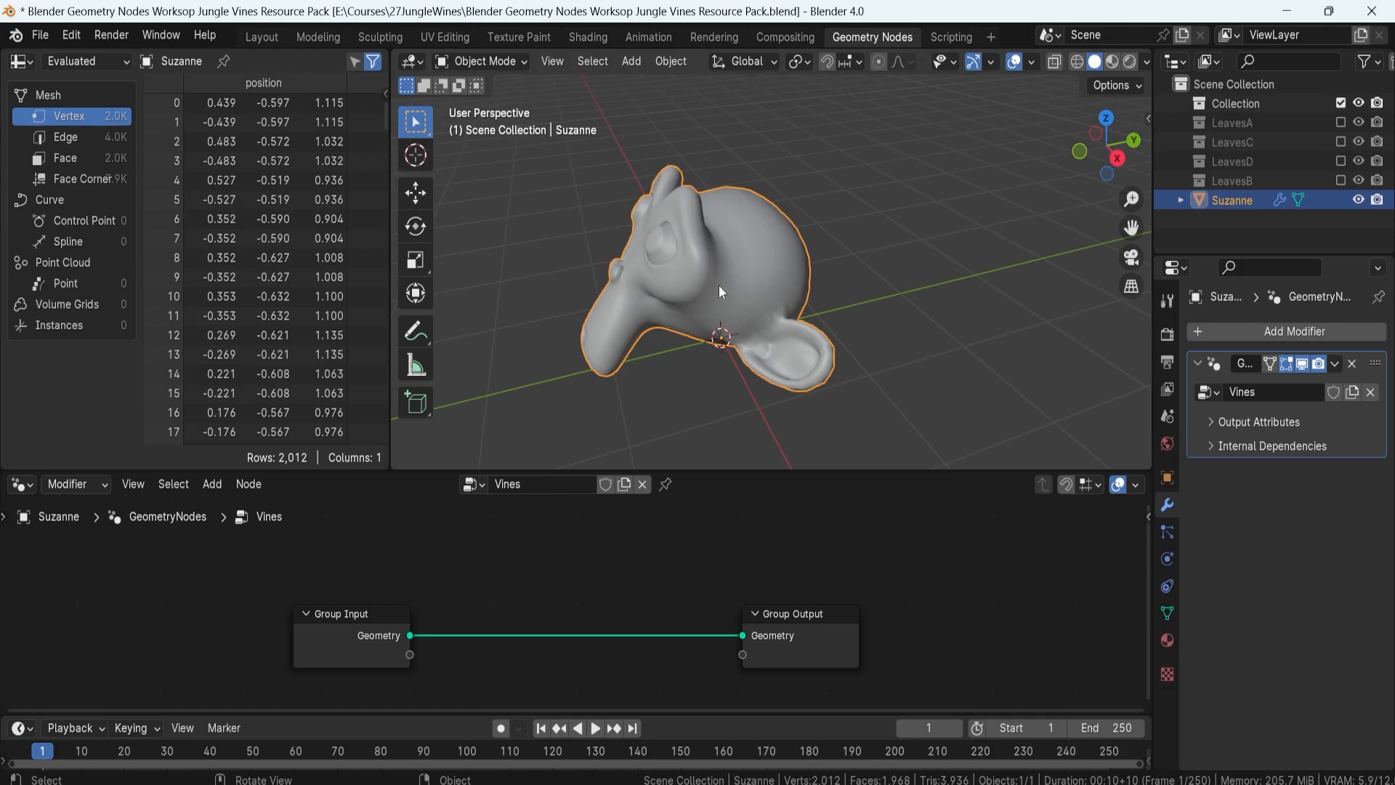
key(F8)
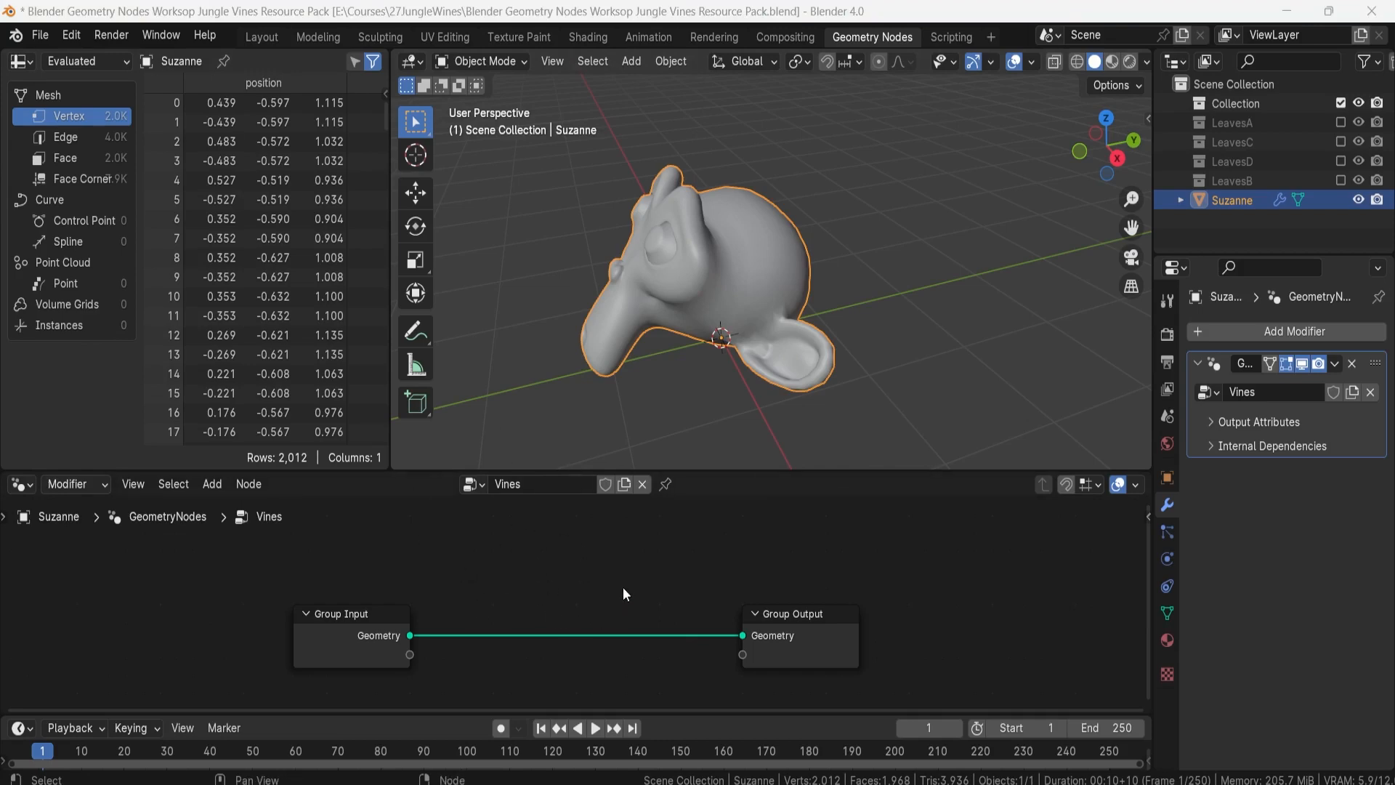
key(F8)
Step: Examine the Group Input and Group Output nodes and the geometry link between them in the Vines node tree
click(356, 642)
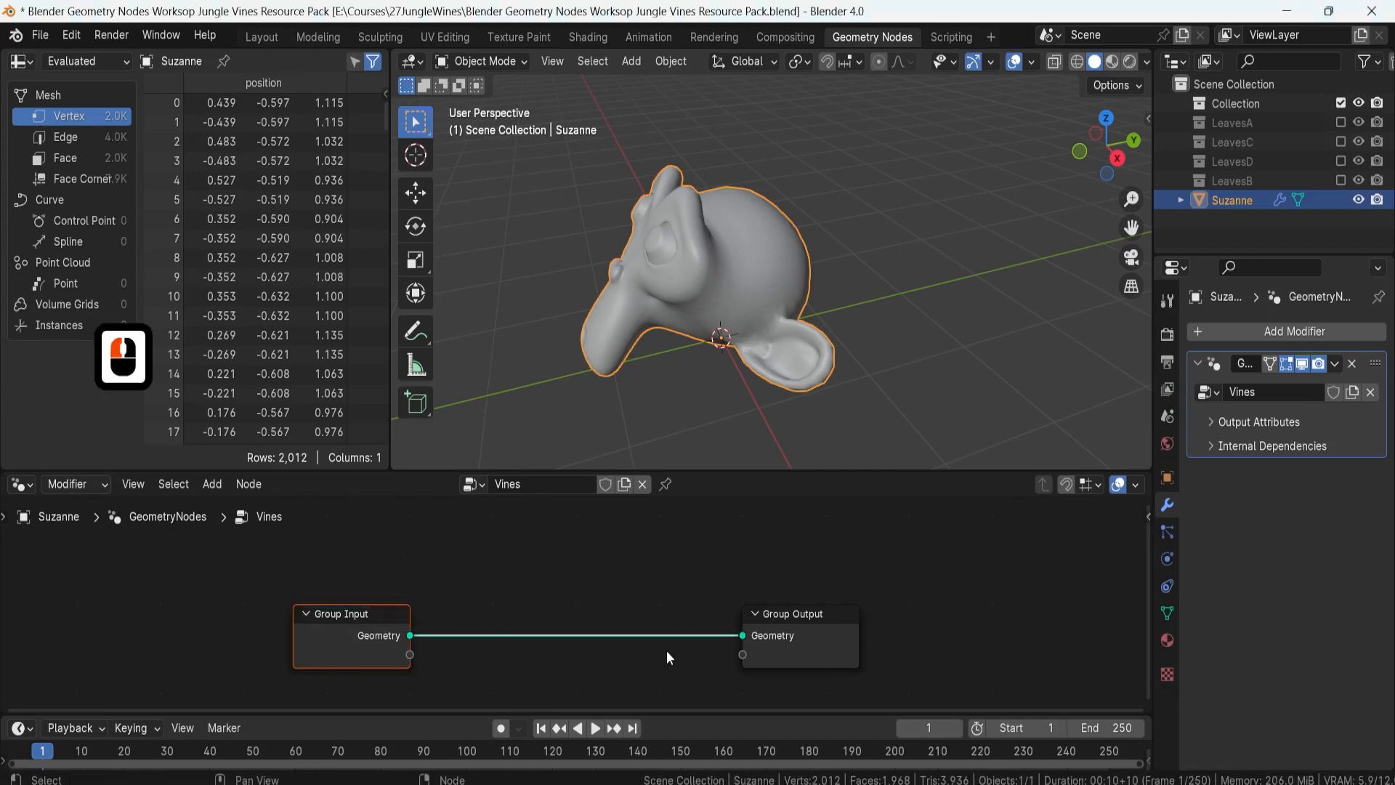
drag(722, 567, 883, 665)
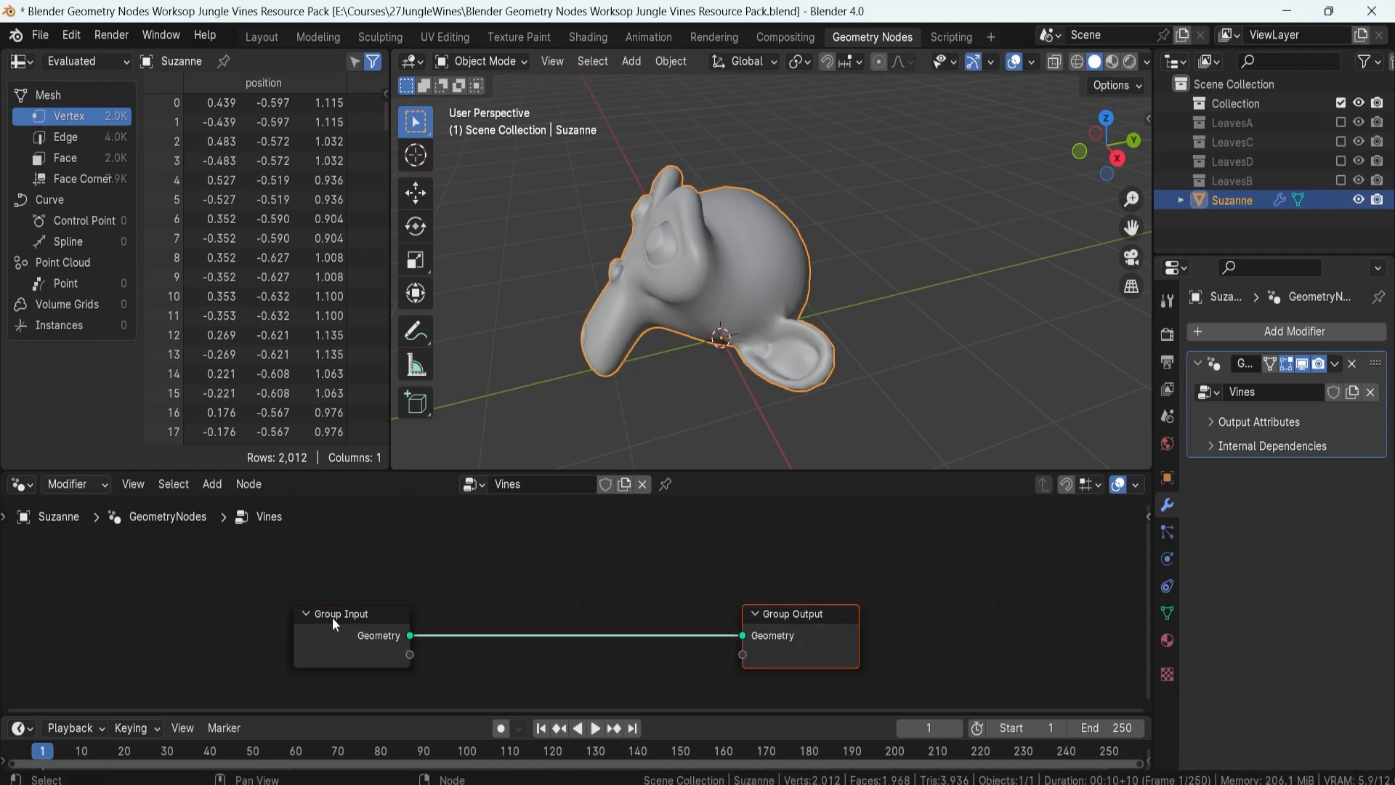
click(373, 619)
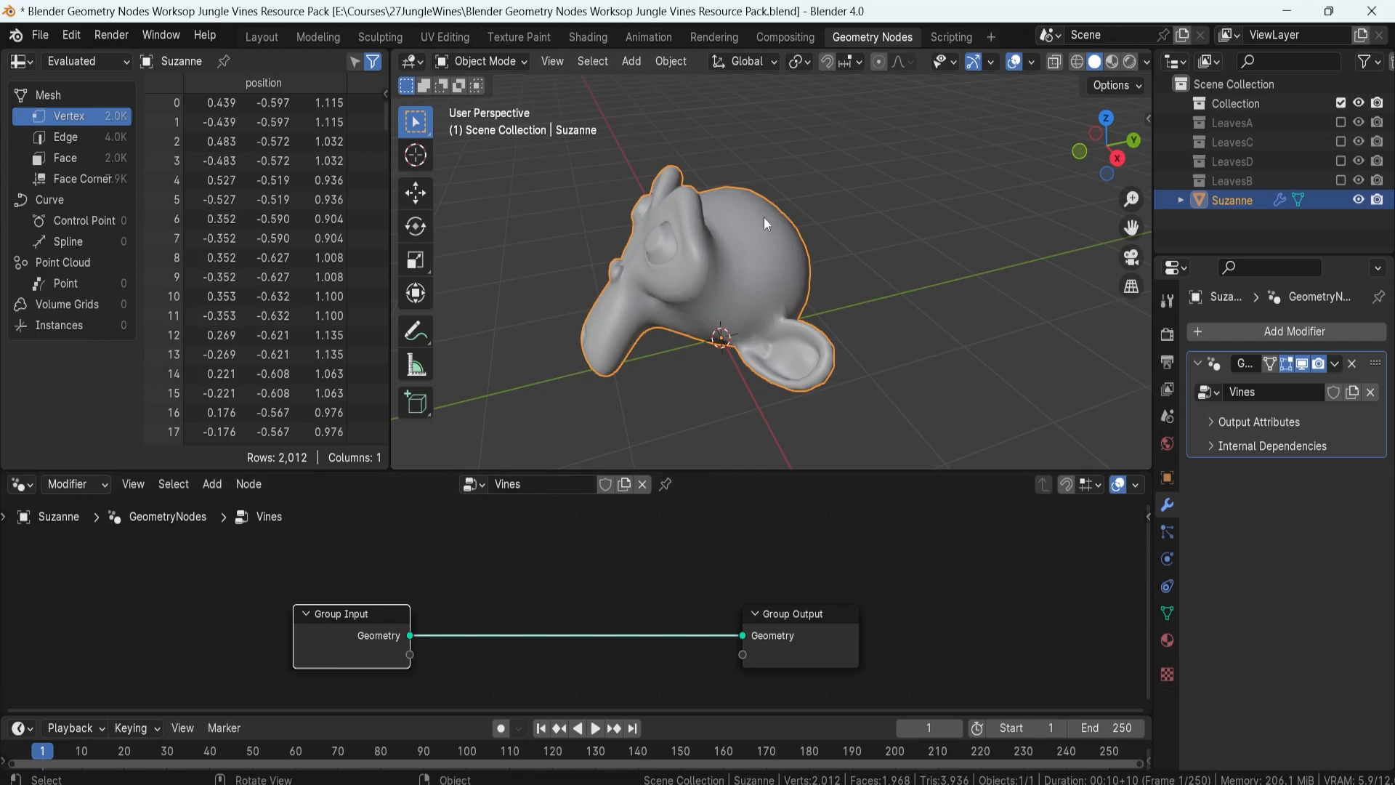
click(756, 615)
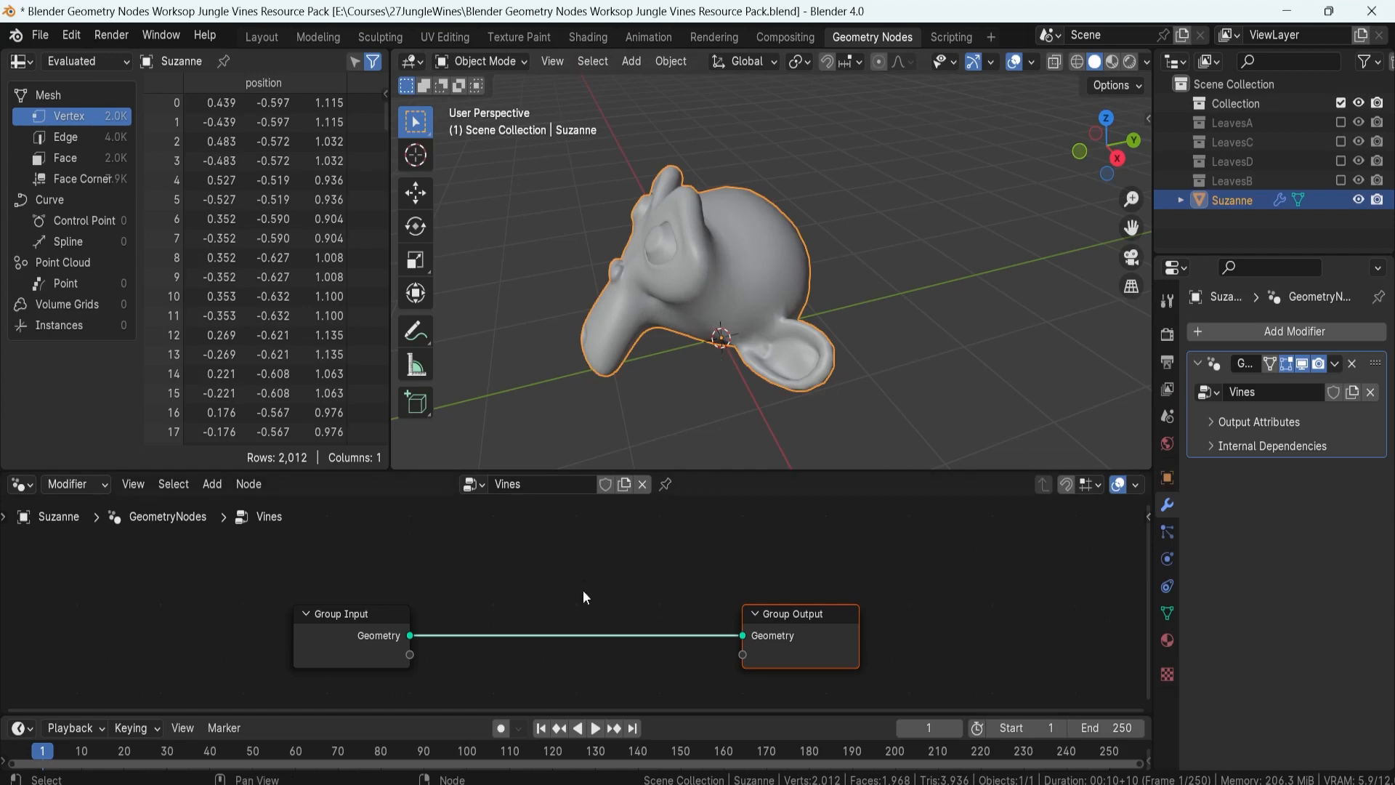
middle_drag(587, 633, 478, 541)
scroll(476, 548, down, 10)
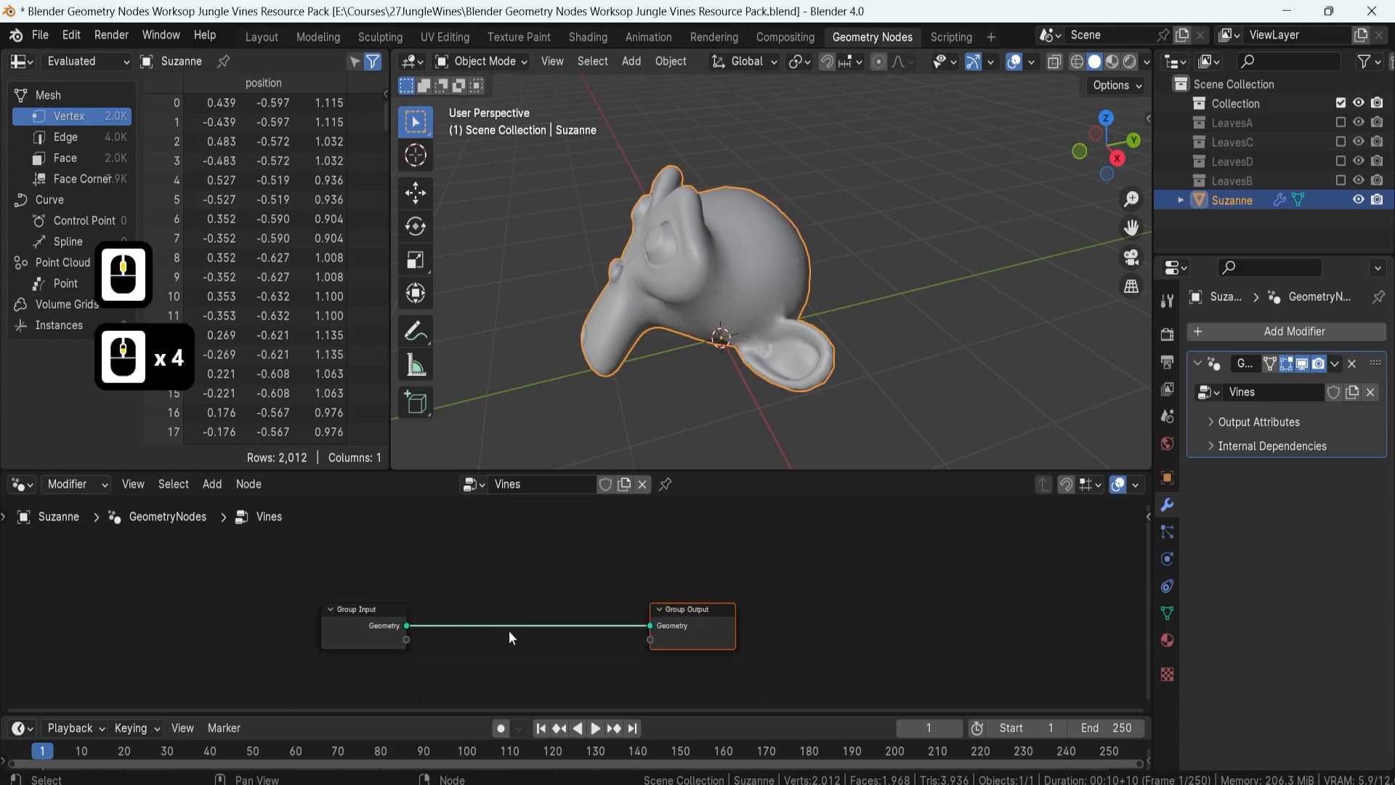
scroll(510, 627, up, 11)
middle_drag(510, 627, 606, 545)
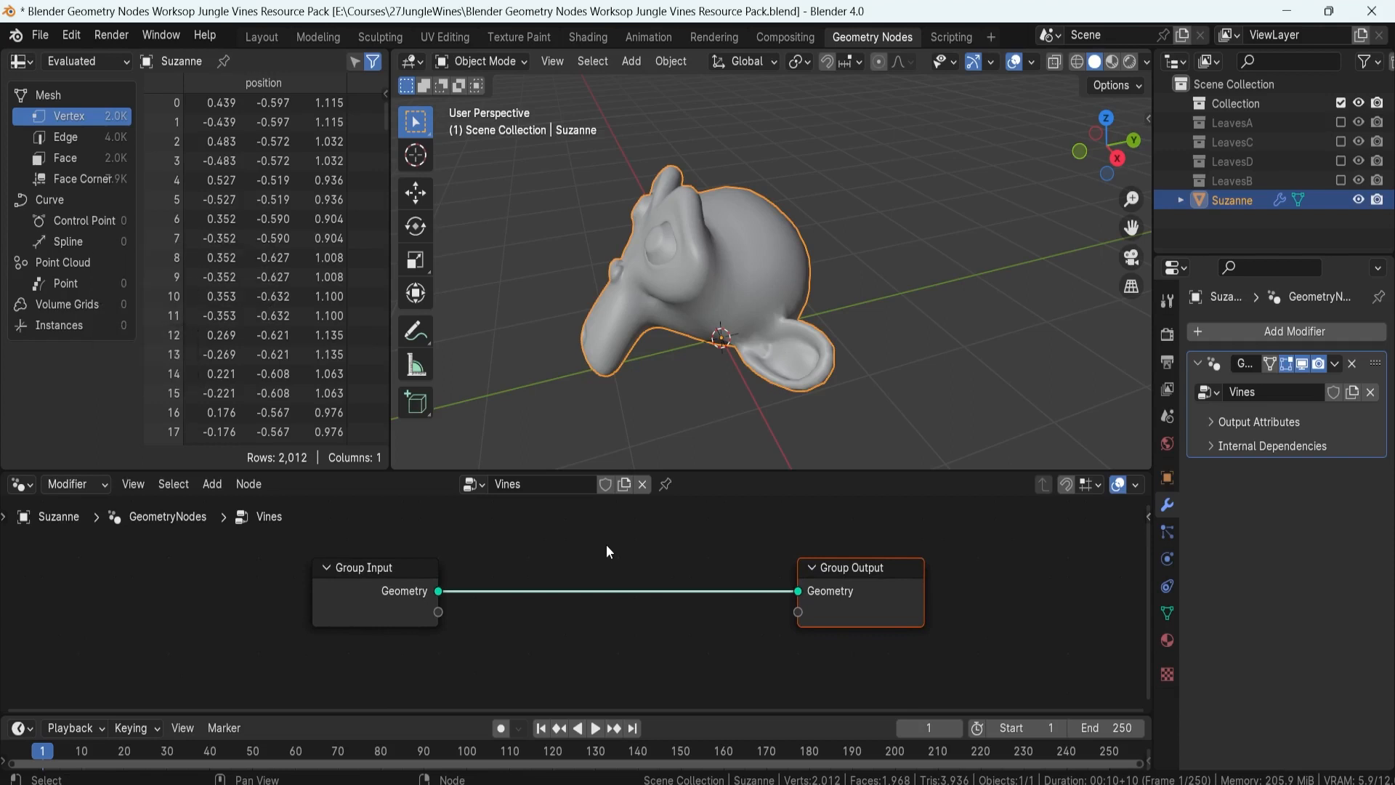
scroll(606, 545, down, 9)
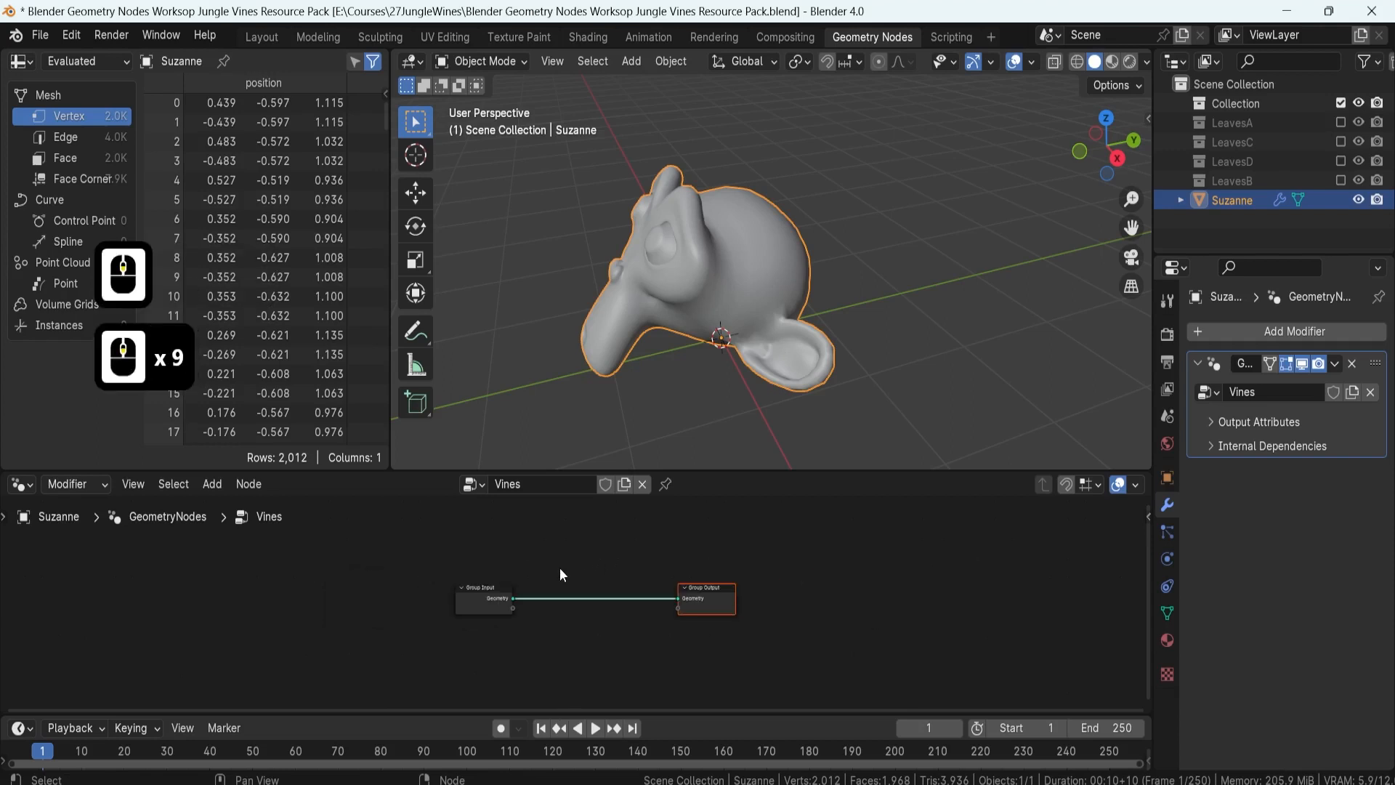
scroll(560, 568, down, 3)
middle_drag(614, 570, 710, 574)
middle_drag(560, 601, 652, 585)
scroll(643, 580, up, 3)
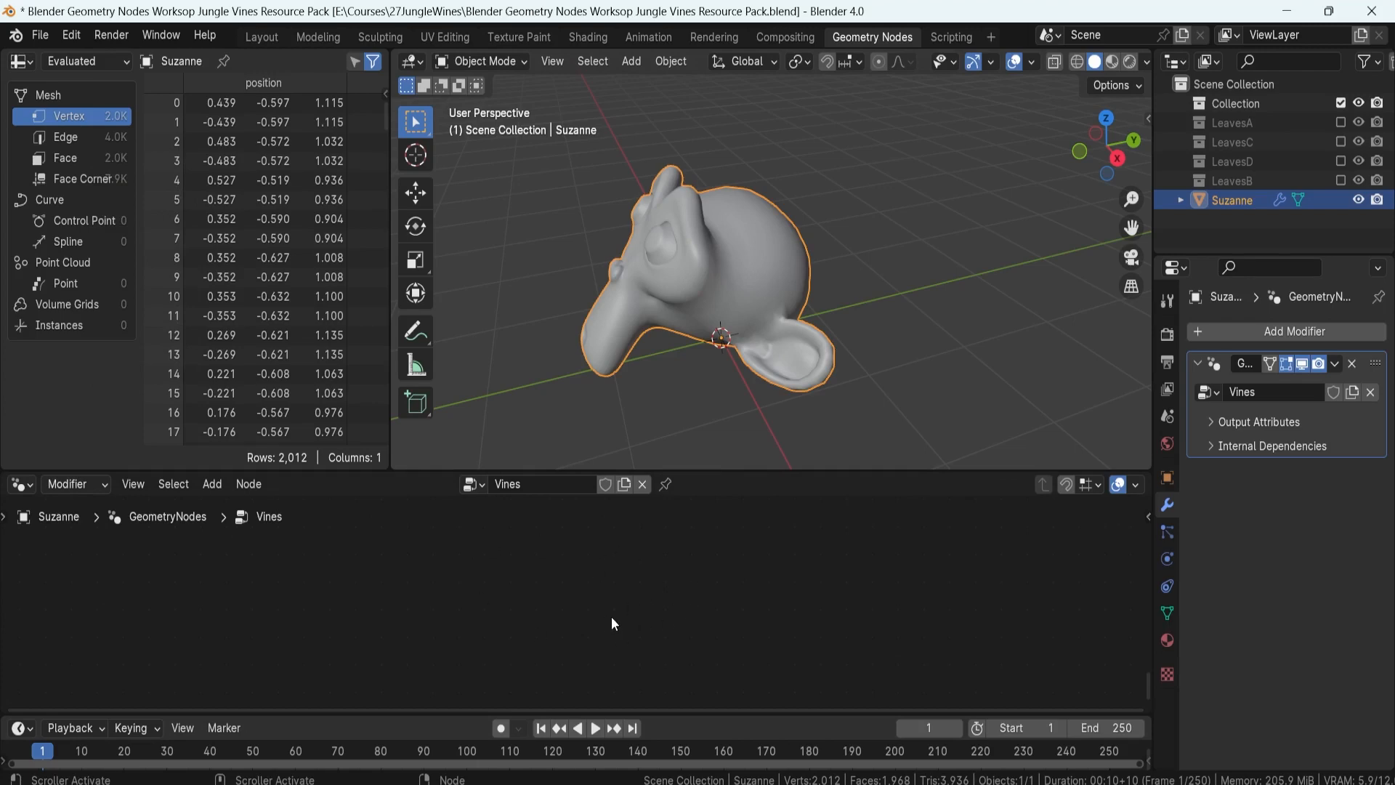
scroll(614, 624, down, 5)
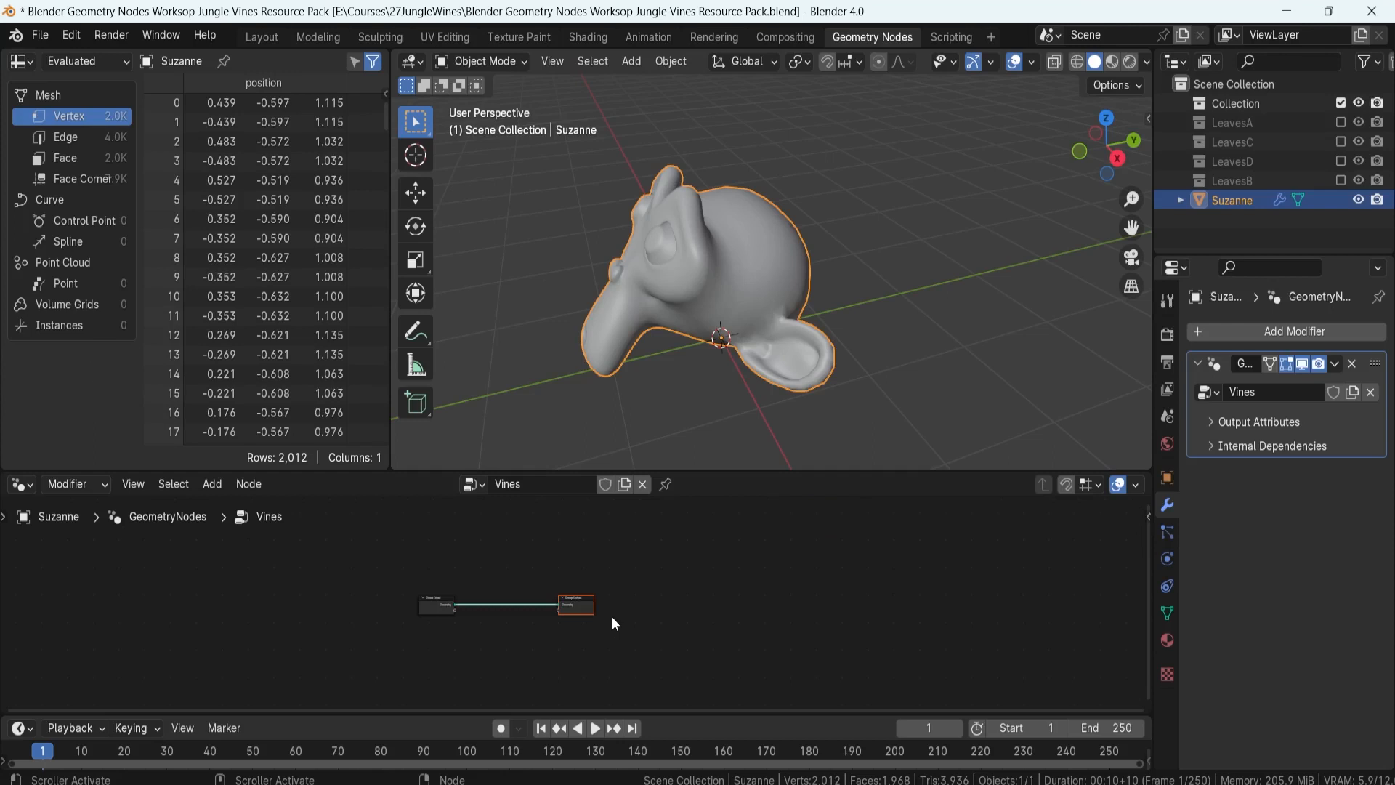
scroll(597, 621, up, 5)
click(378, 593)
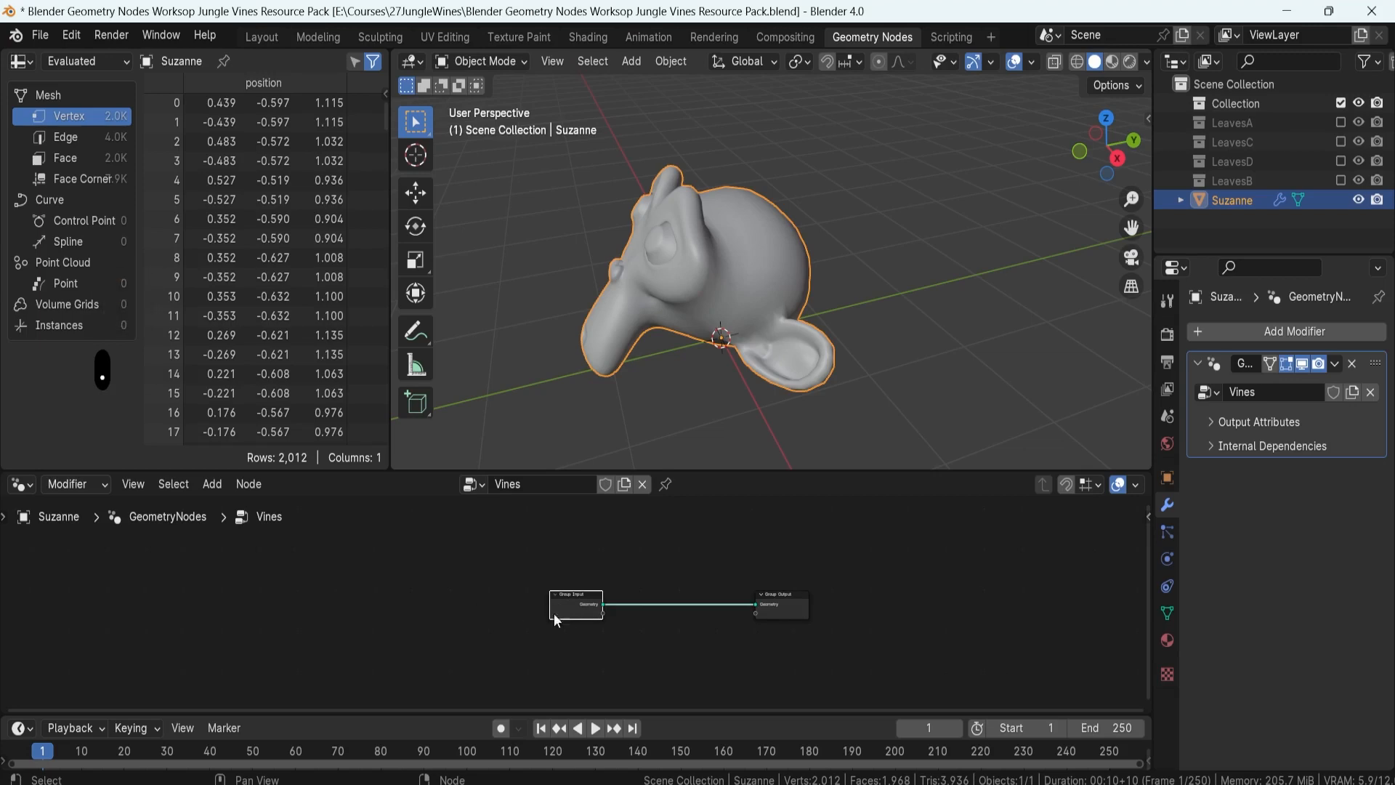
Step: Insert a Mesh to Volume node on the geometry link between Group Input and Group Output
scroll(555, 614, up, 12)
scroll(582, 557, up, 2)
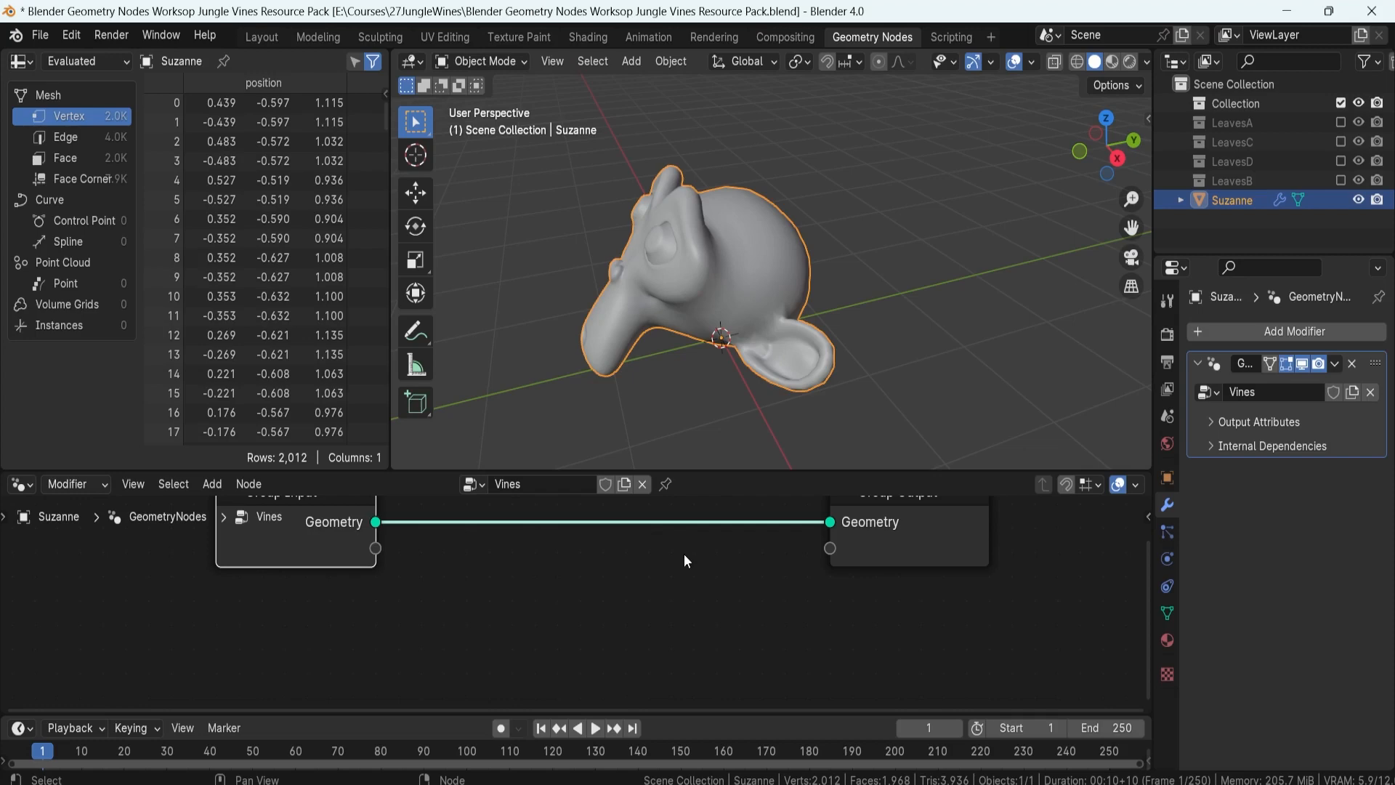
middle_drag(683, 553, 506, 538)
click(486, 607)
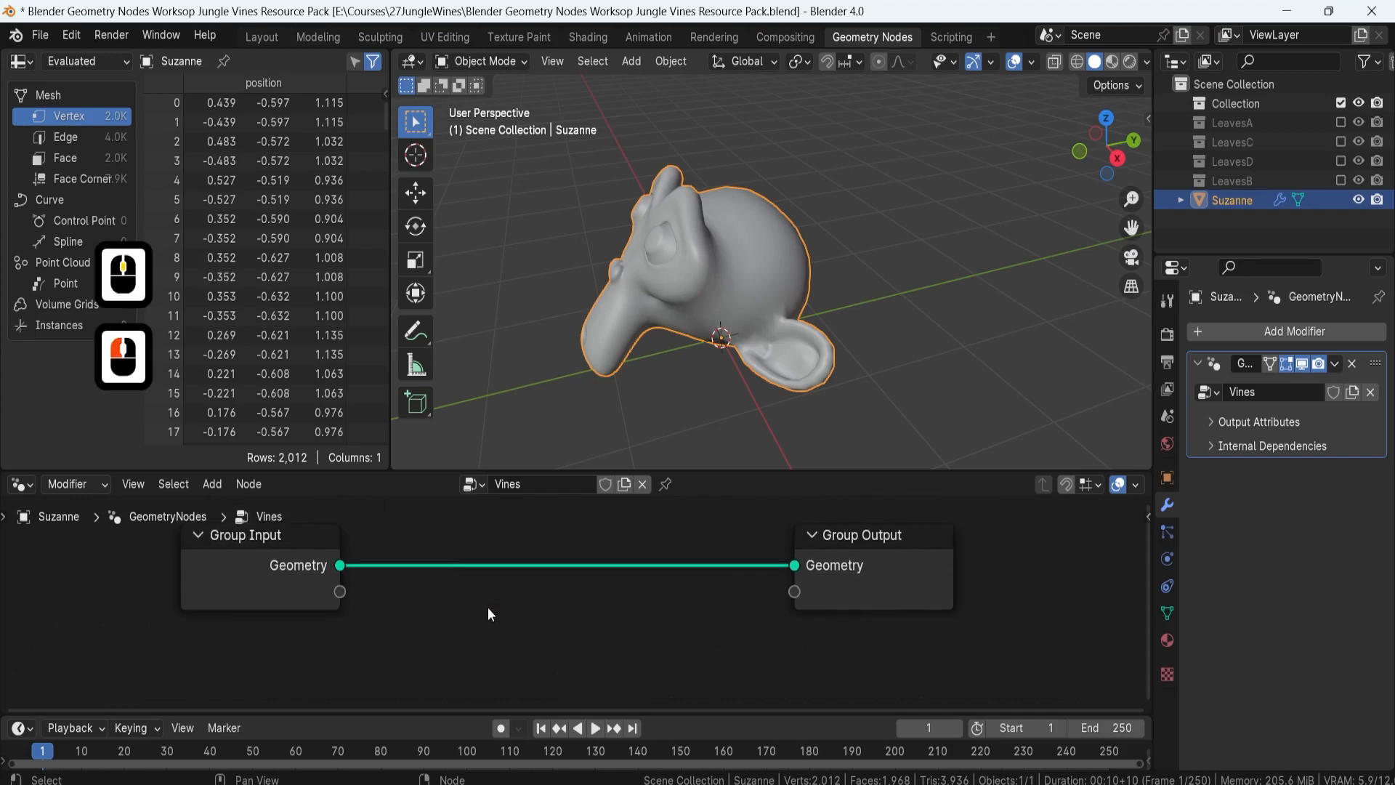
key(shift+a)
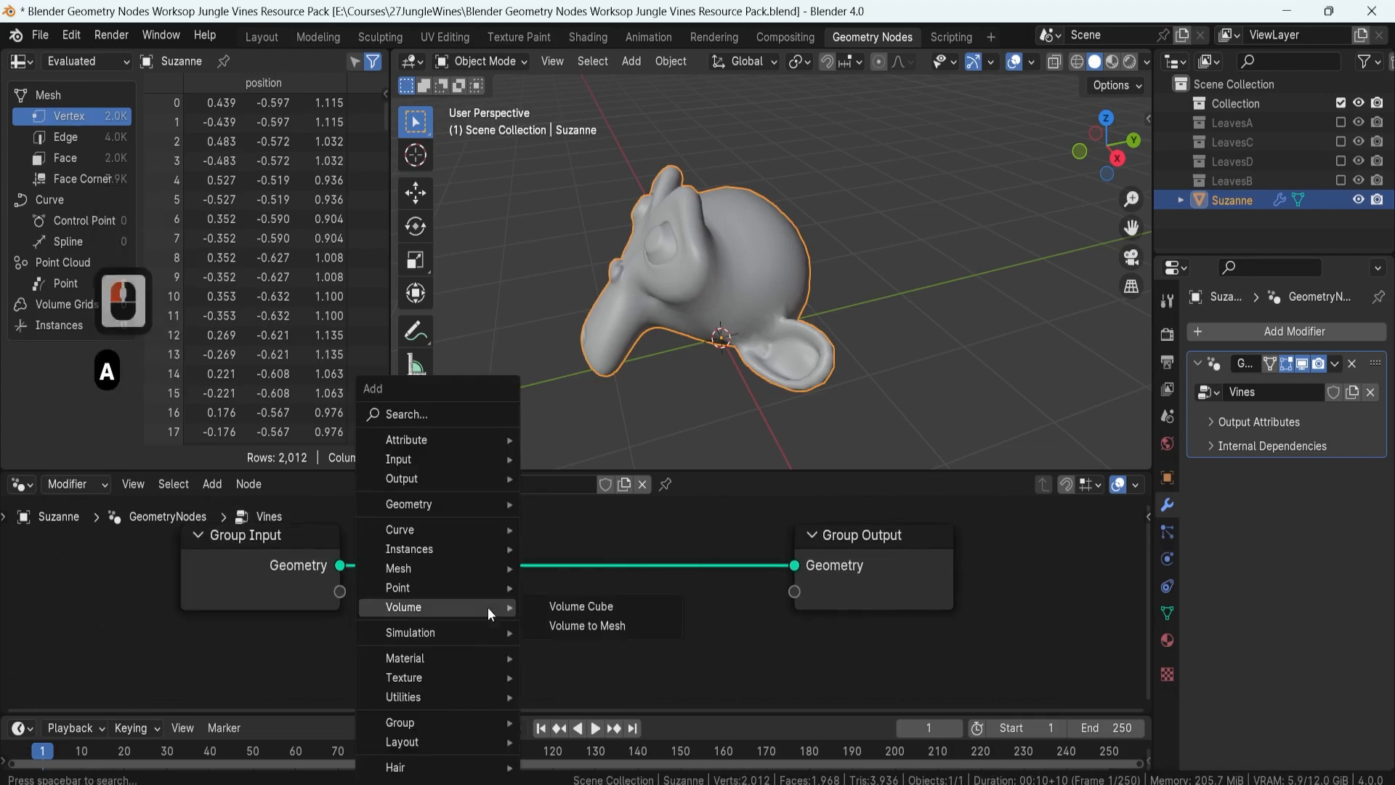
click(431, 416)
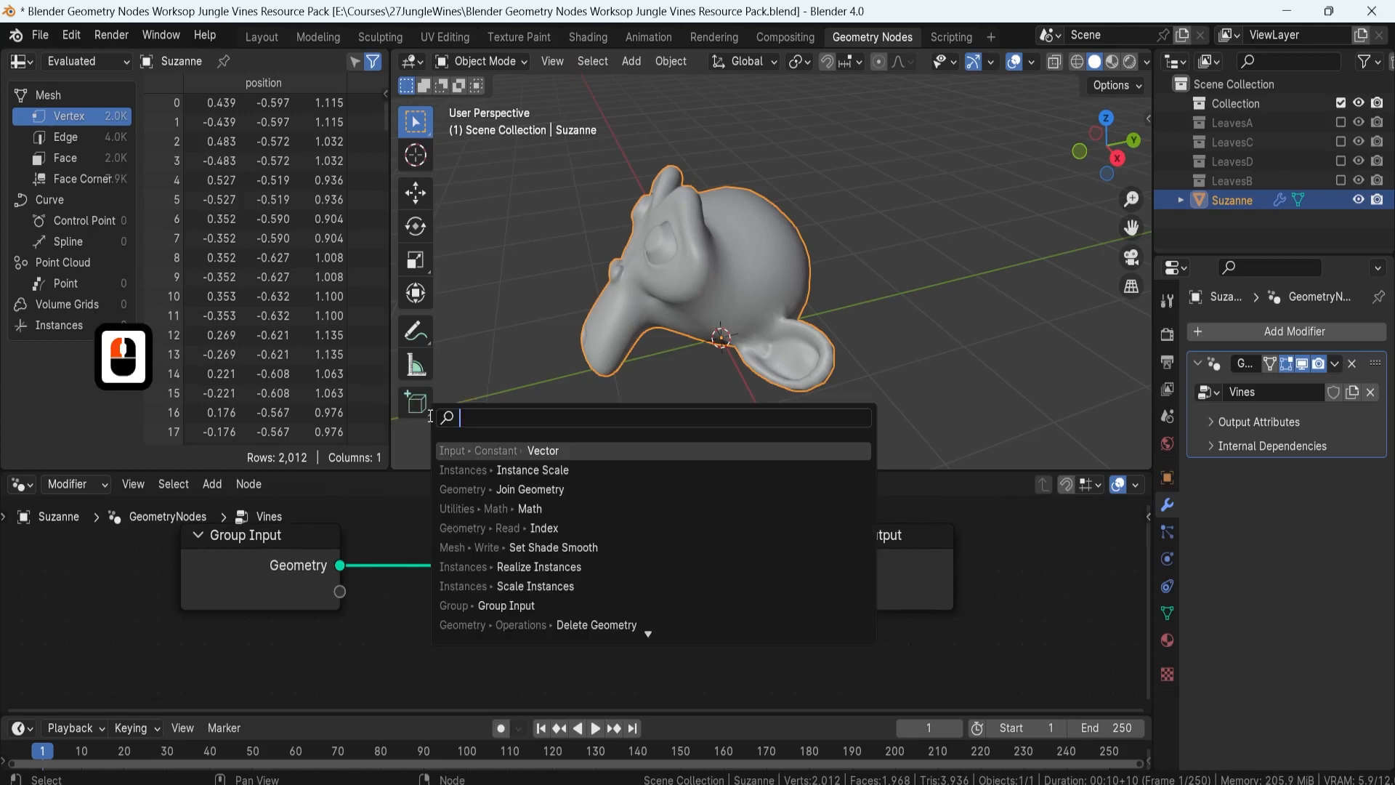
text(mesh)
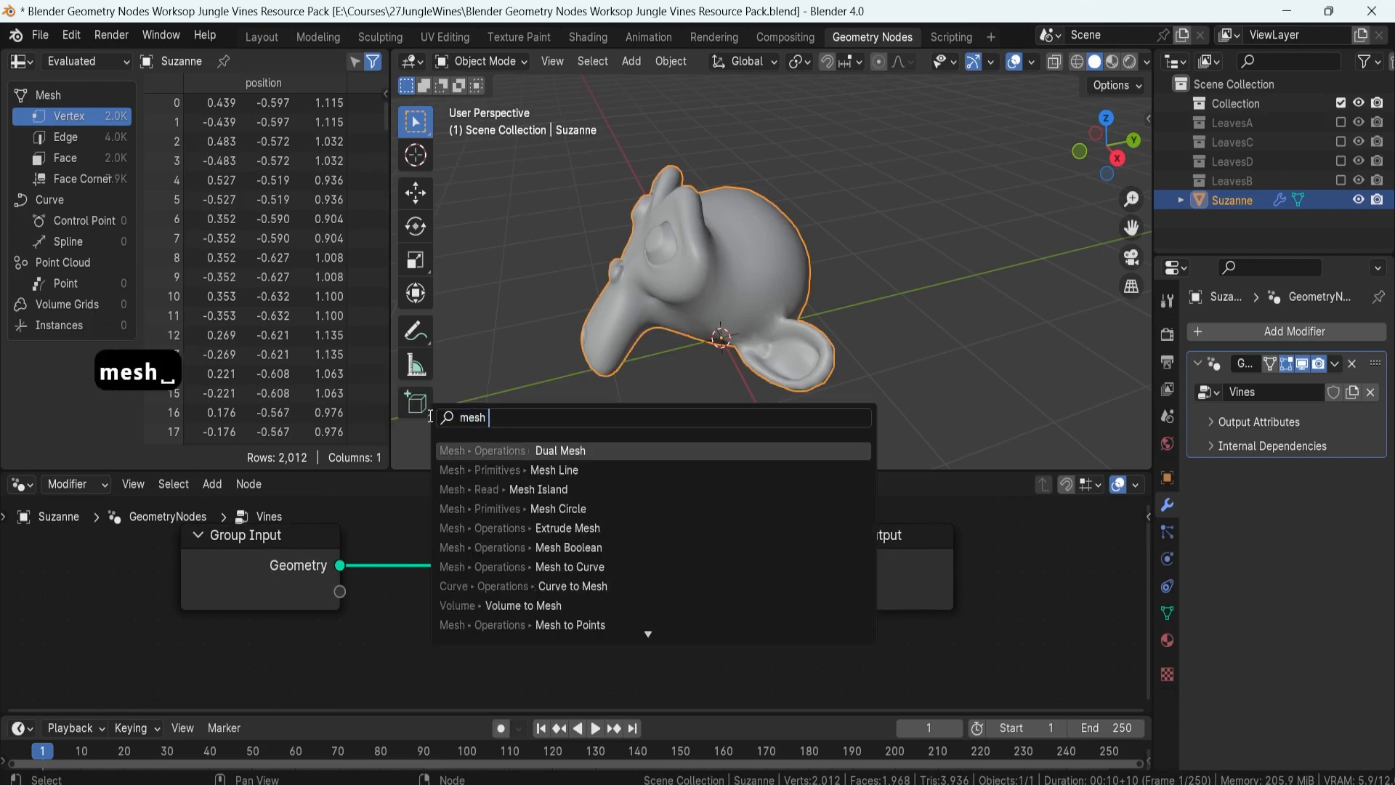
text( to vol)
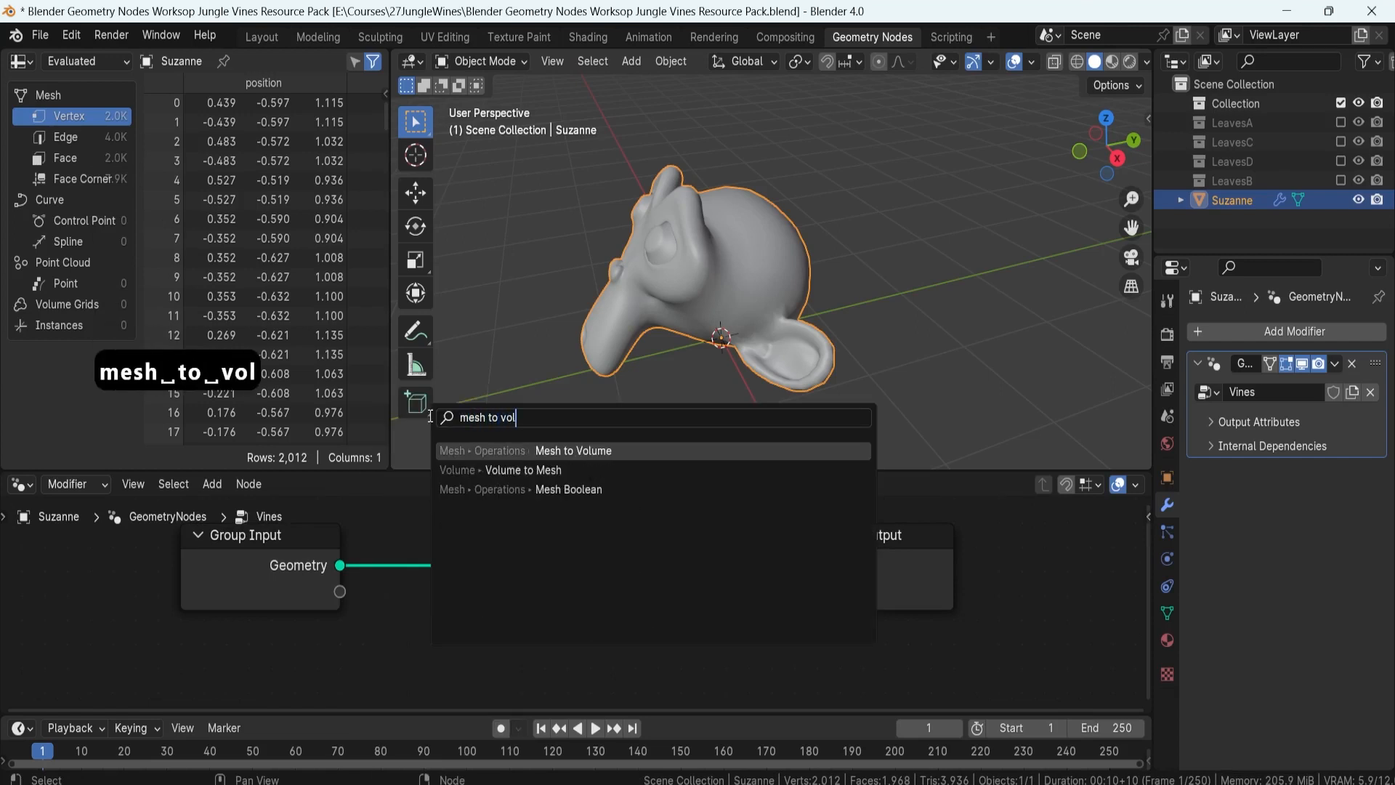
click(573, 450)
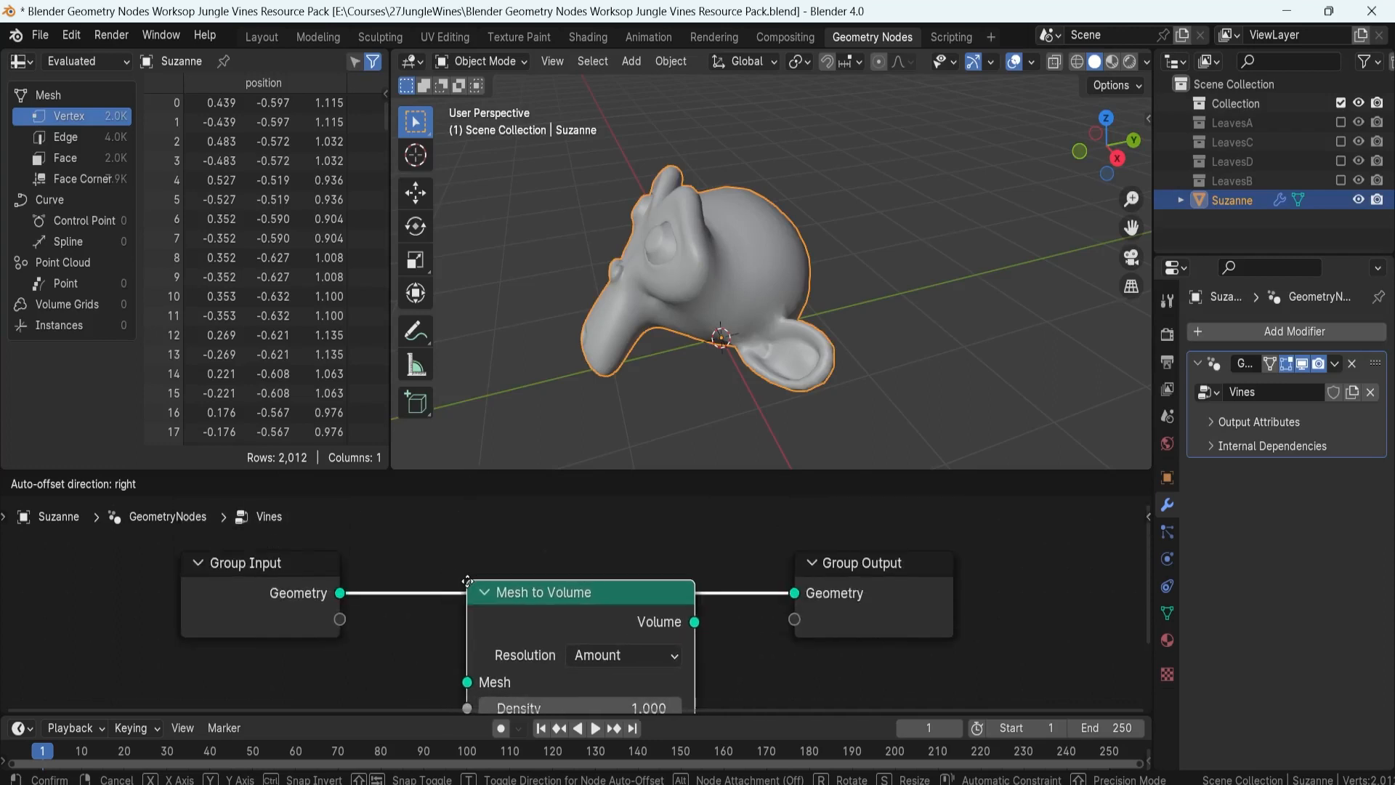
click(467, 581)
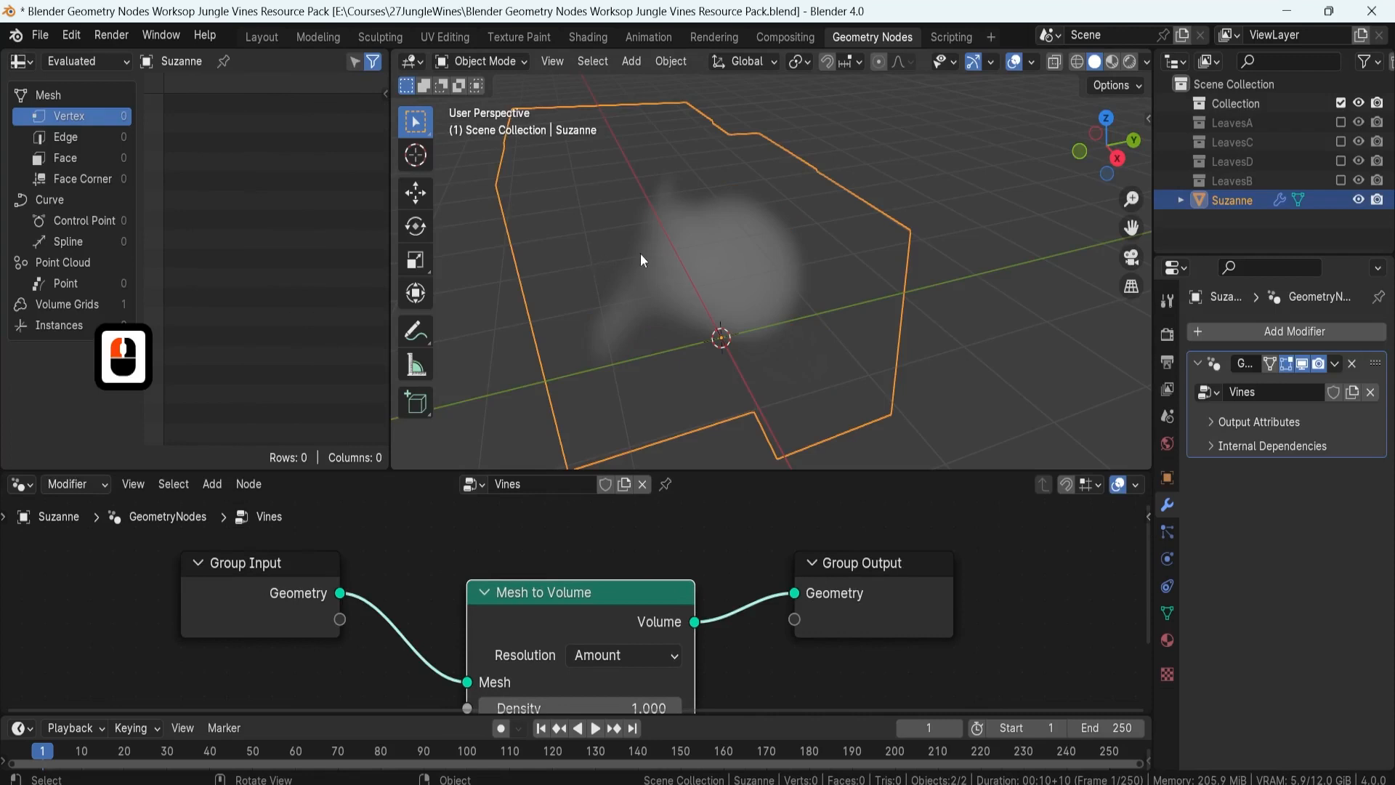
Step: Try a Voxel Amount of 36.4 and a Density of 4 on the Mesh to Volume node
middle_drag(652, 300, 617, 198)
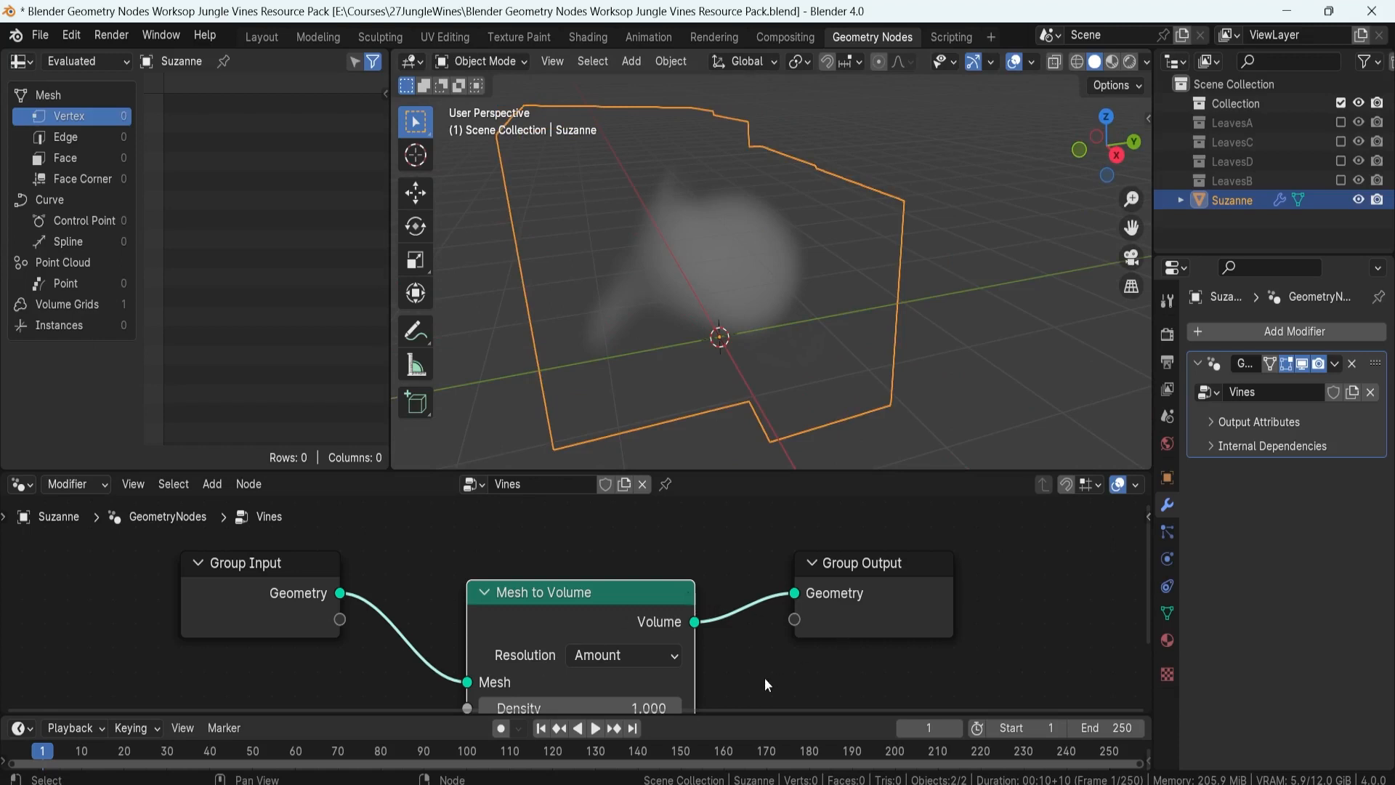
middle_drag(768, 685, 771, 585)
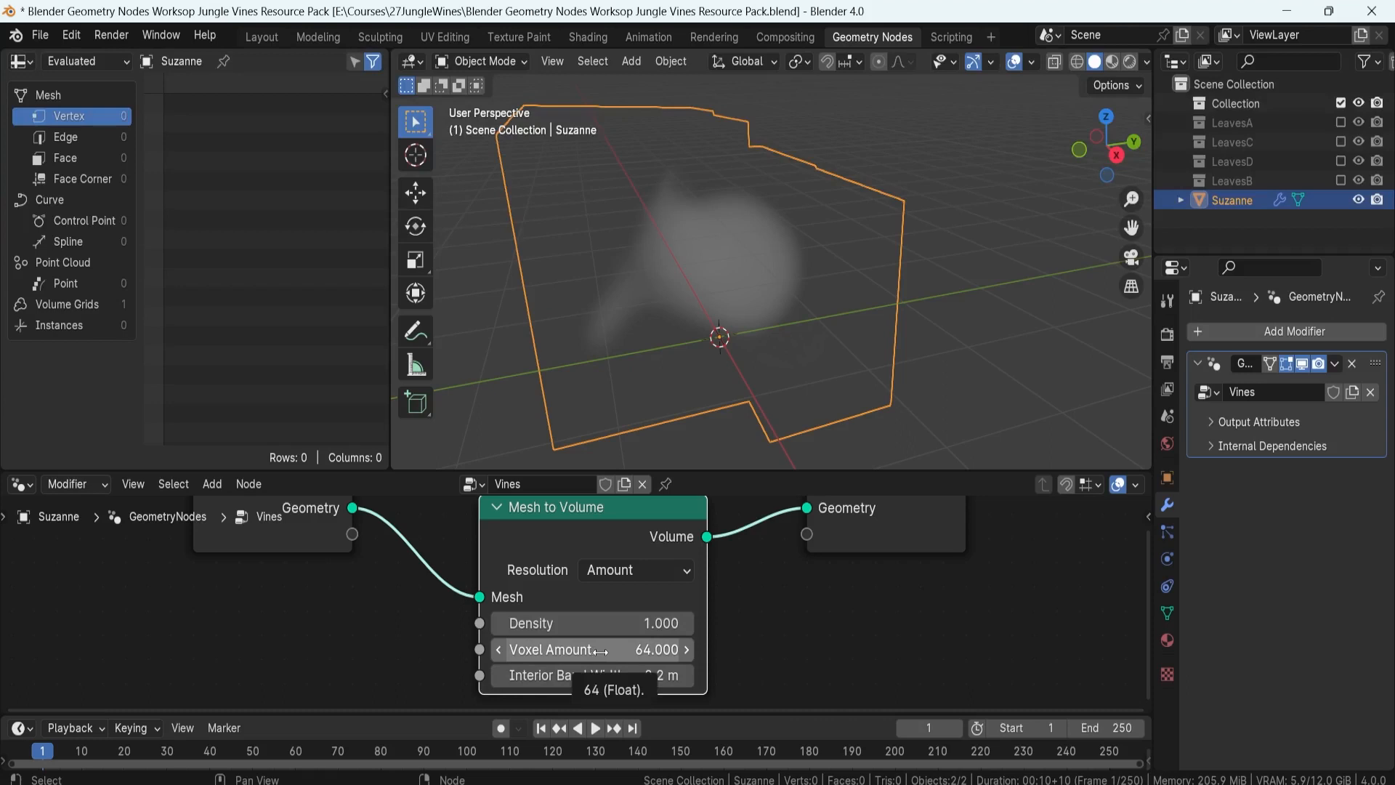
drag(598, 651, 346, 651)
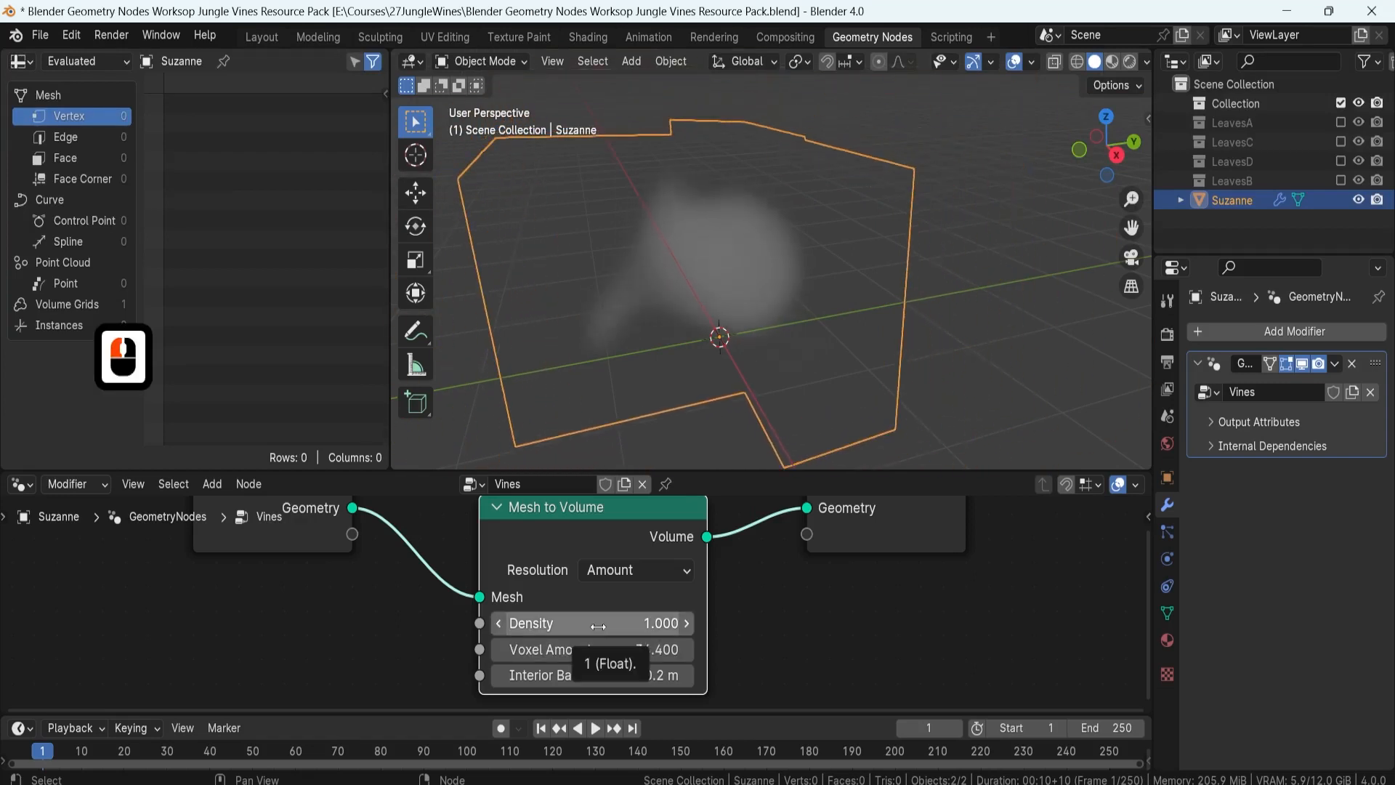
drag(598, 626, 657, 627)
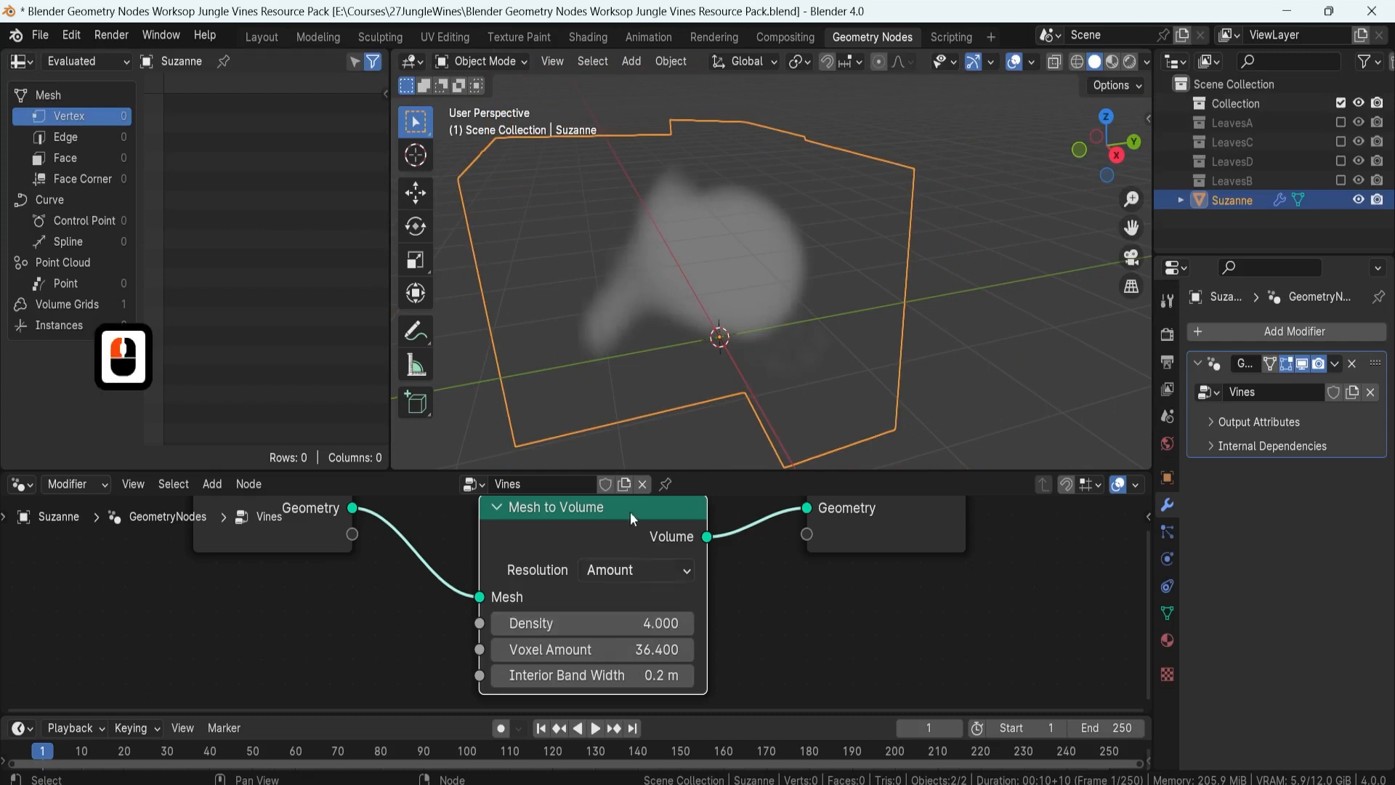
middle_drag(734, 407, 770, 396)
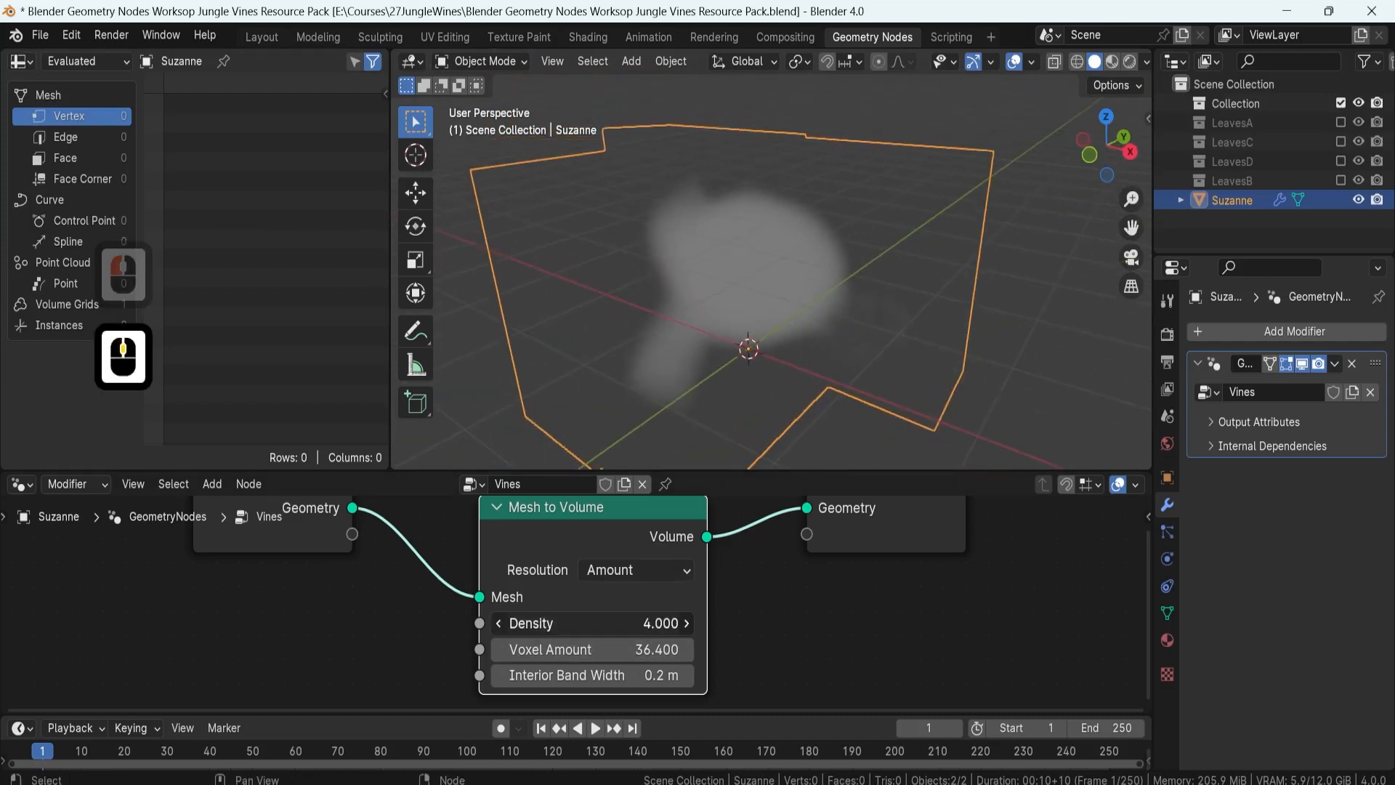
Step: Set the Mesh to Volume node's Density to 1000 and its Voxel Amount to about 86.1
drag(592, 624, 639, 624)
double_click(649, 624)
text(1000)
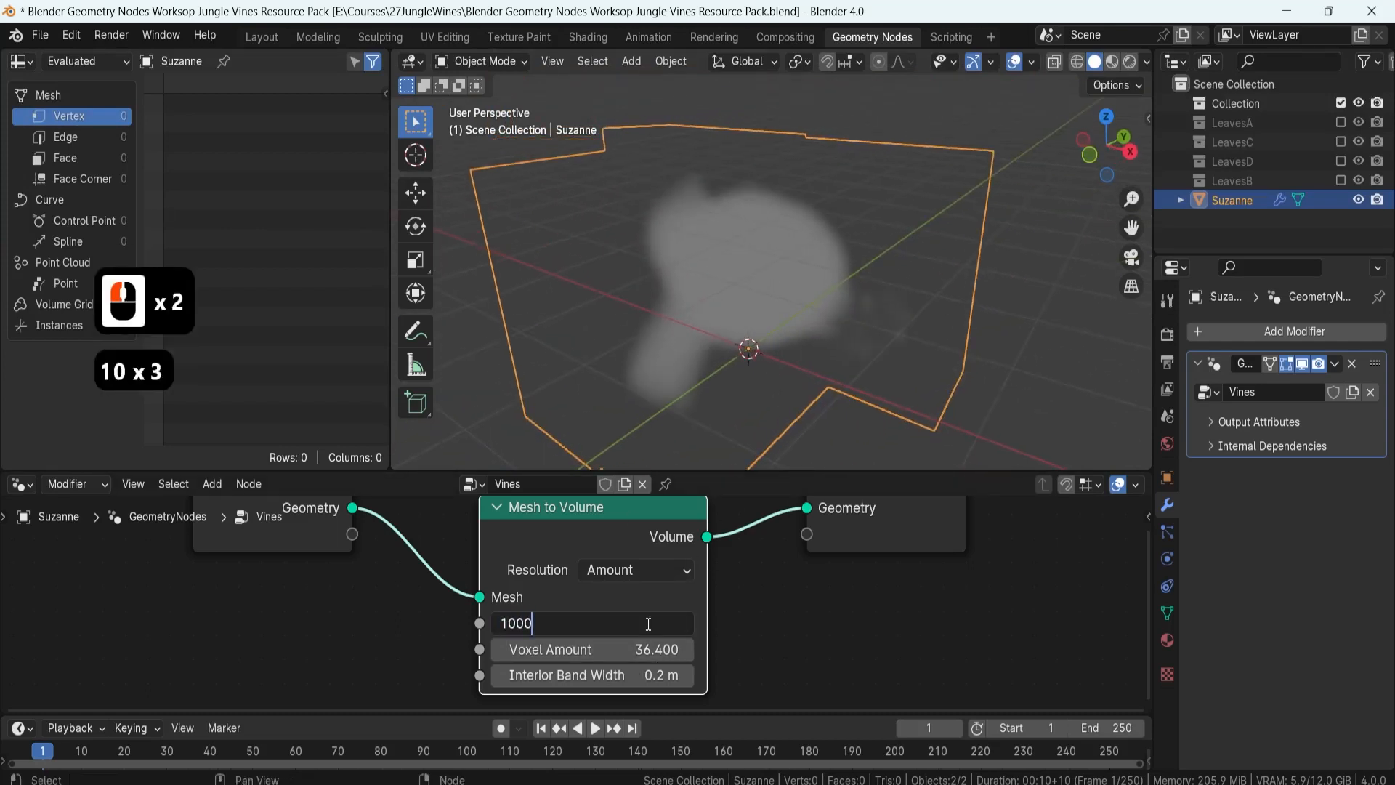
key(Return)
middle_drag(712, 378, 718, 216)
drag(634, 649, 998, 650)
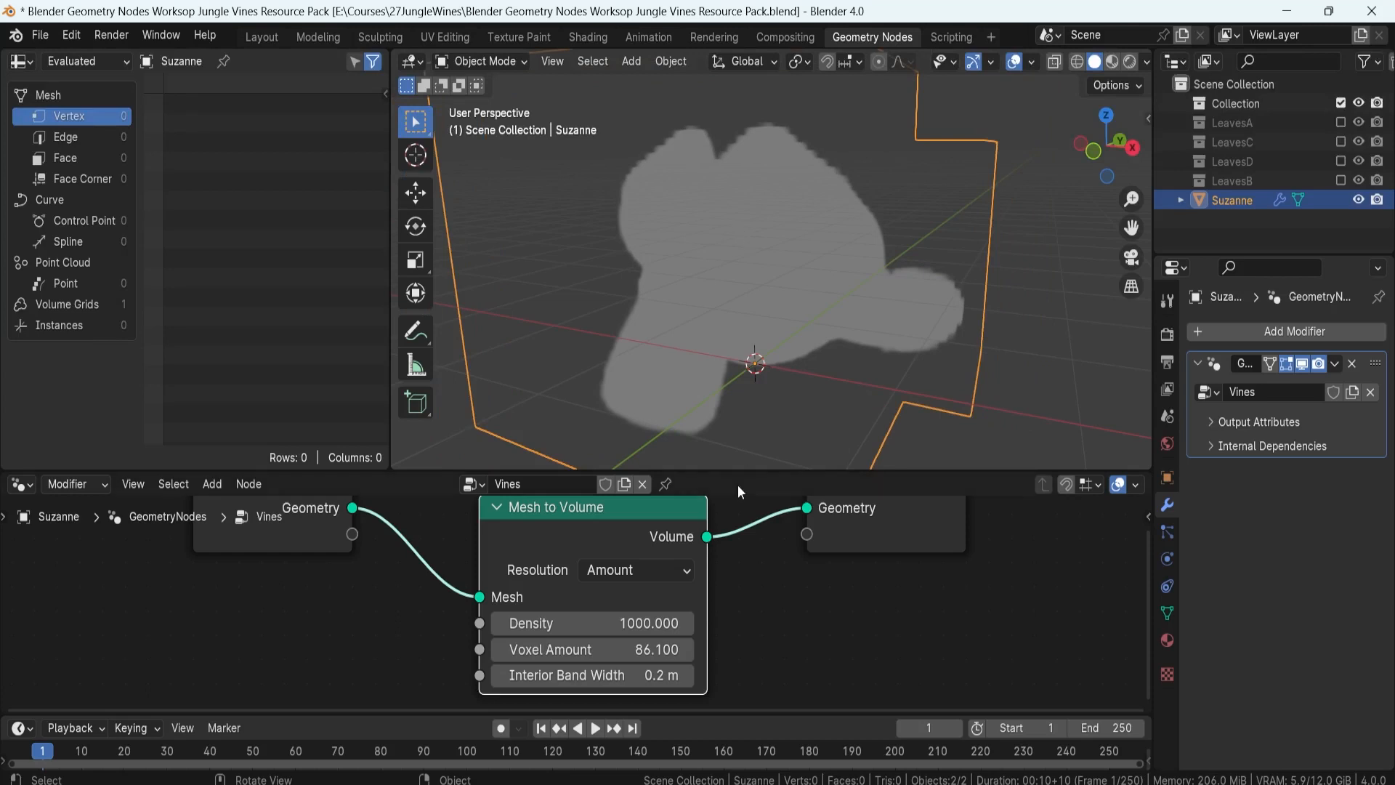
Step: Insert a Volume to Mesh node on the link between Mesh to Volume and Group Output
scroll(717, 566, down, 2)
middle_drag(718, 565, 667, 569)
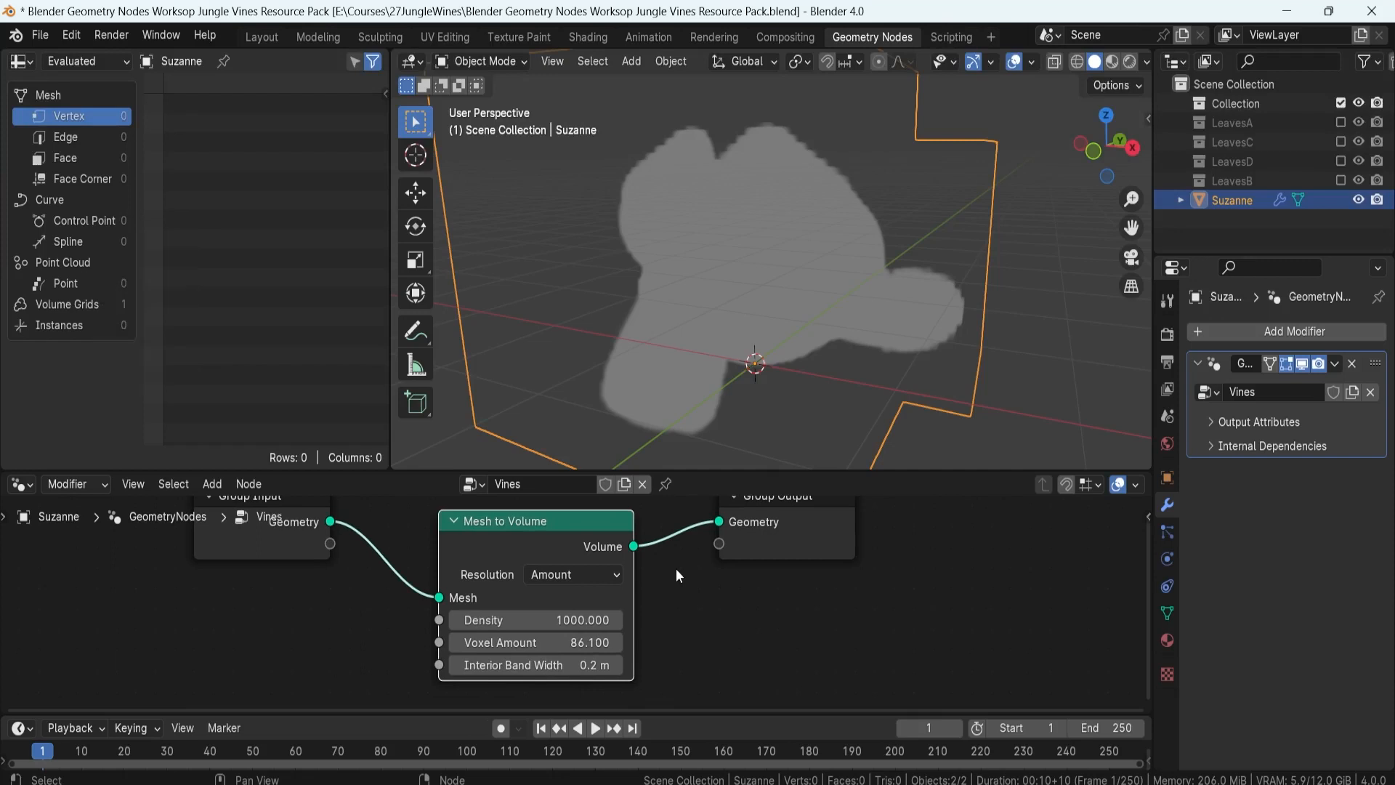
key(F8)
scroll(676, 568, down, 2)
middle_drag(676, 568, 575, 602)
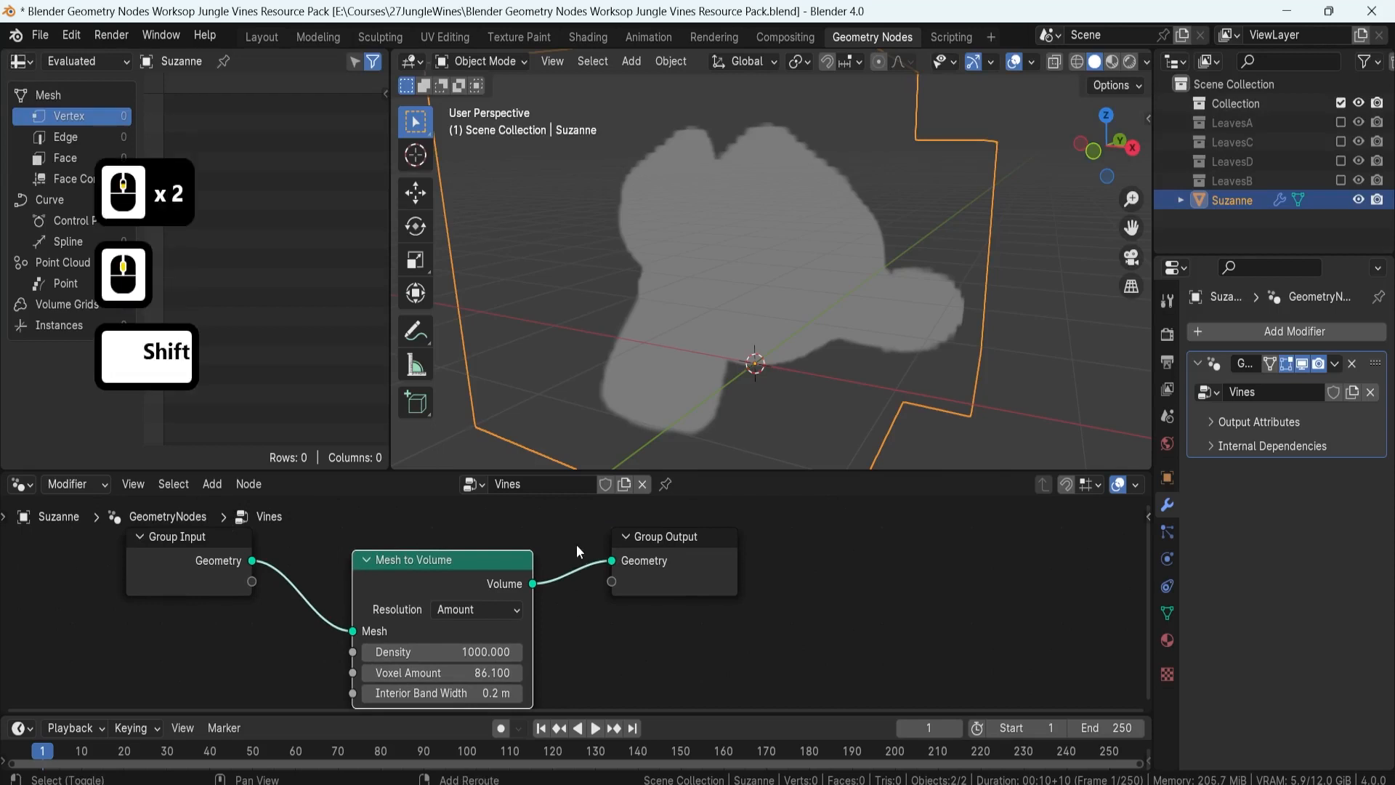
key(shift+a)
click(516, 417)
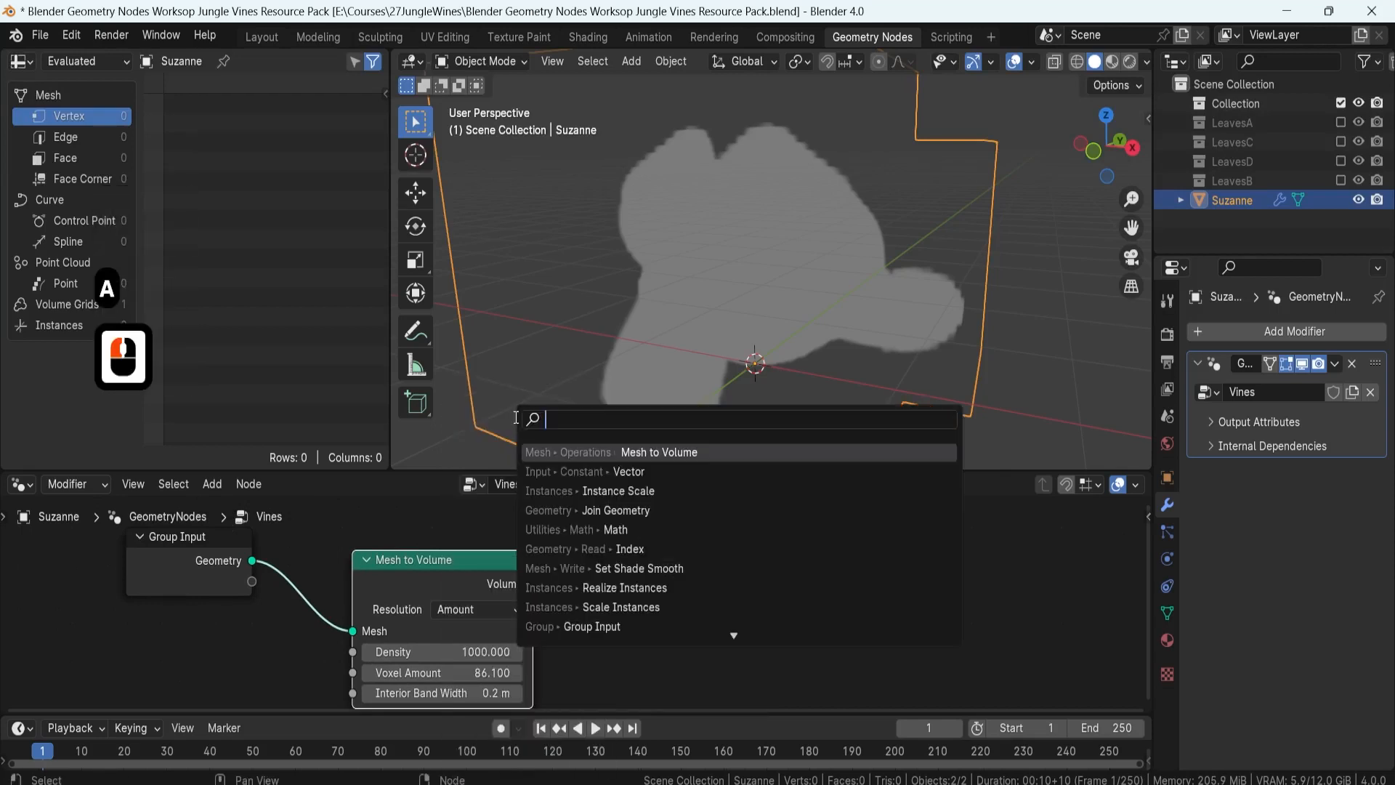
text(volume)
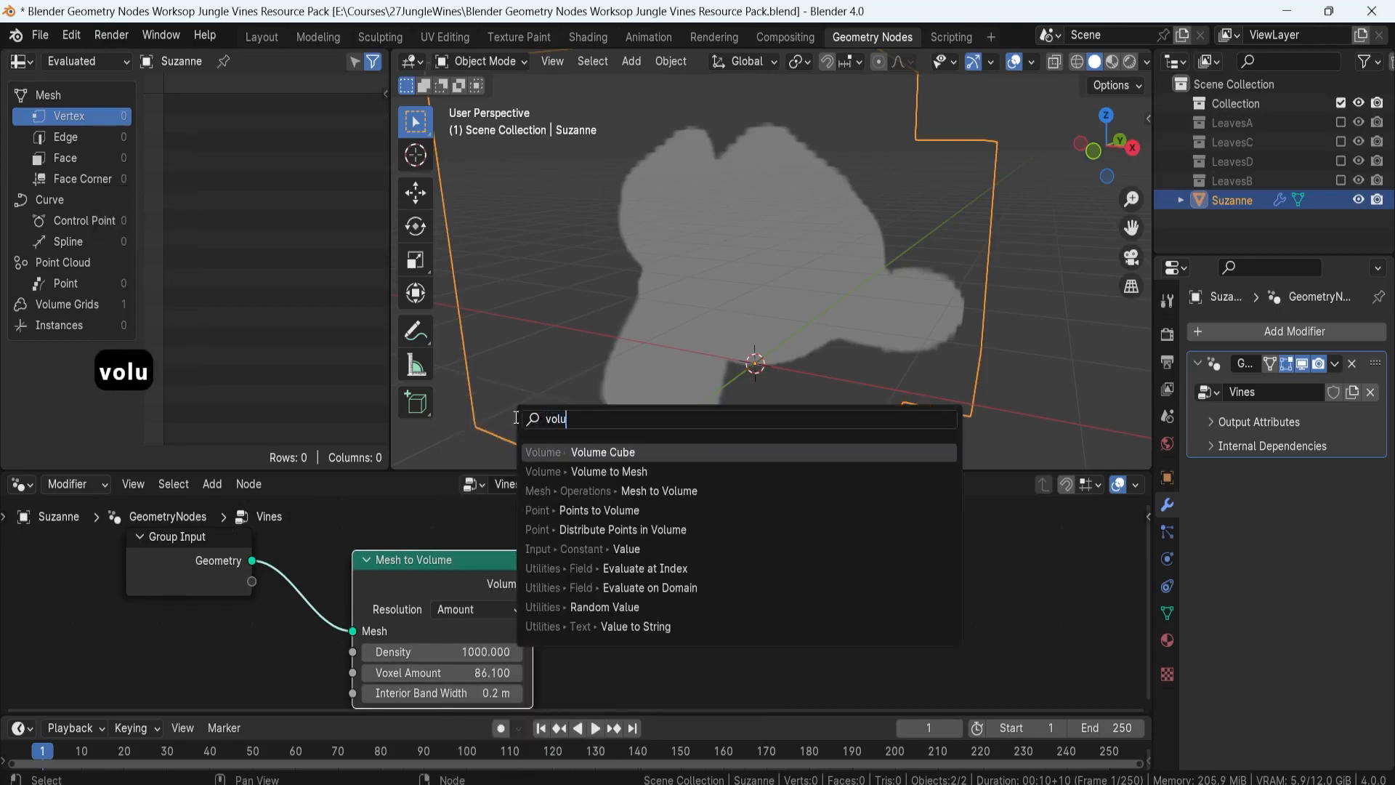
click(573, 471)
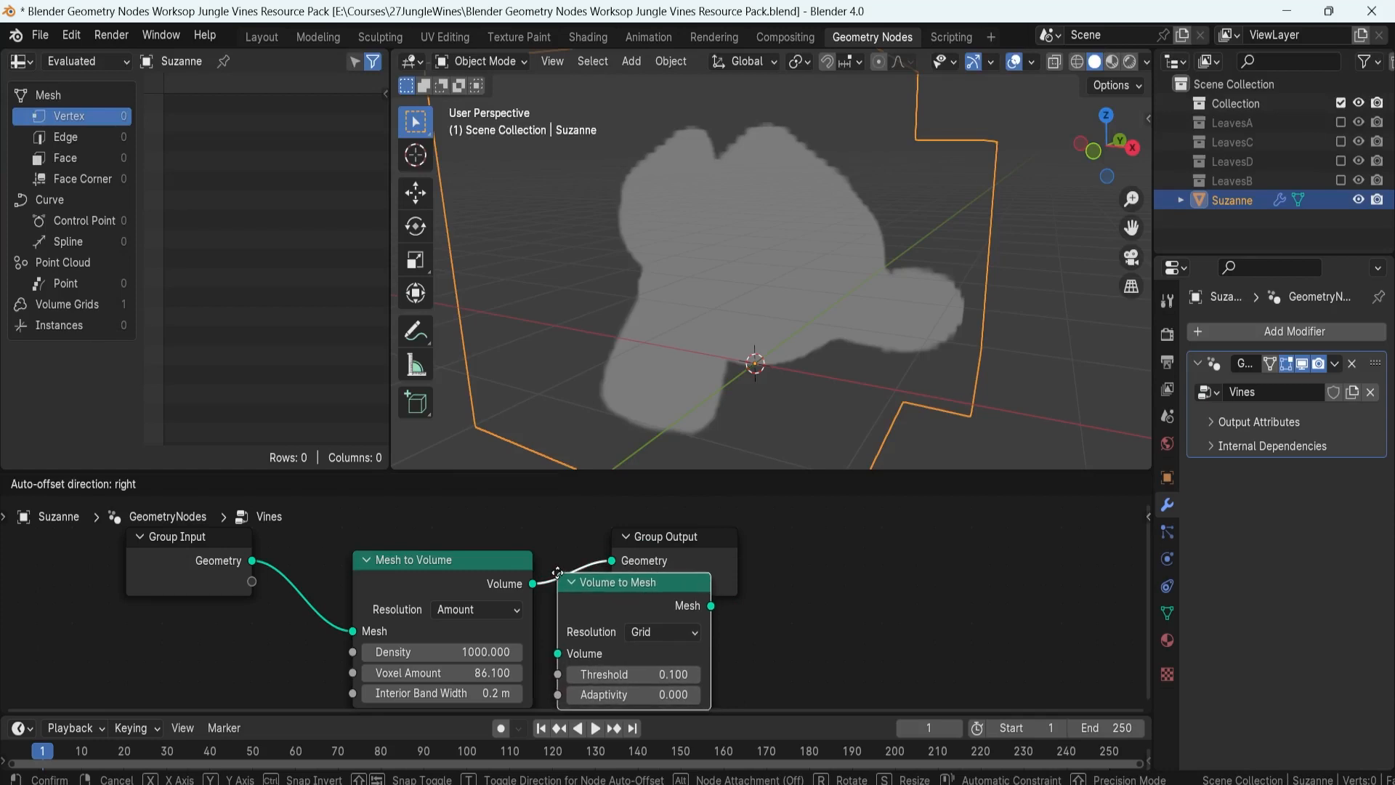
click(558, 575)
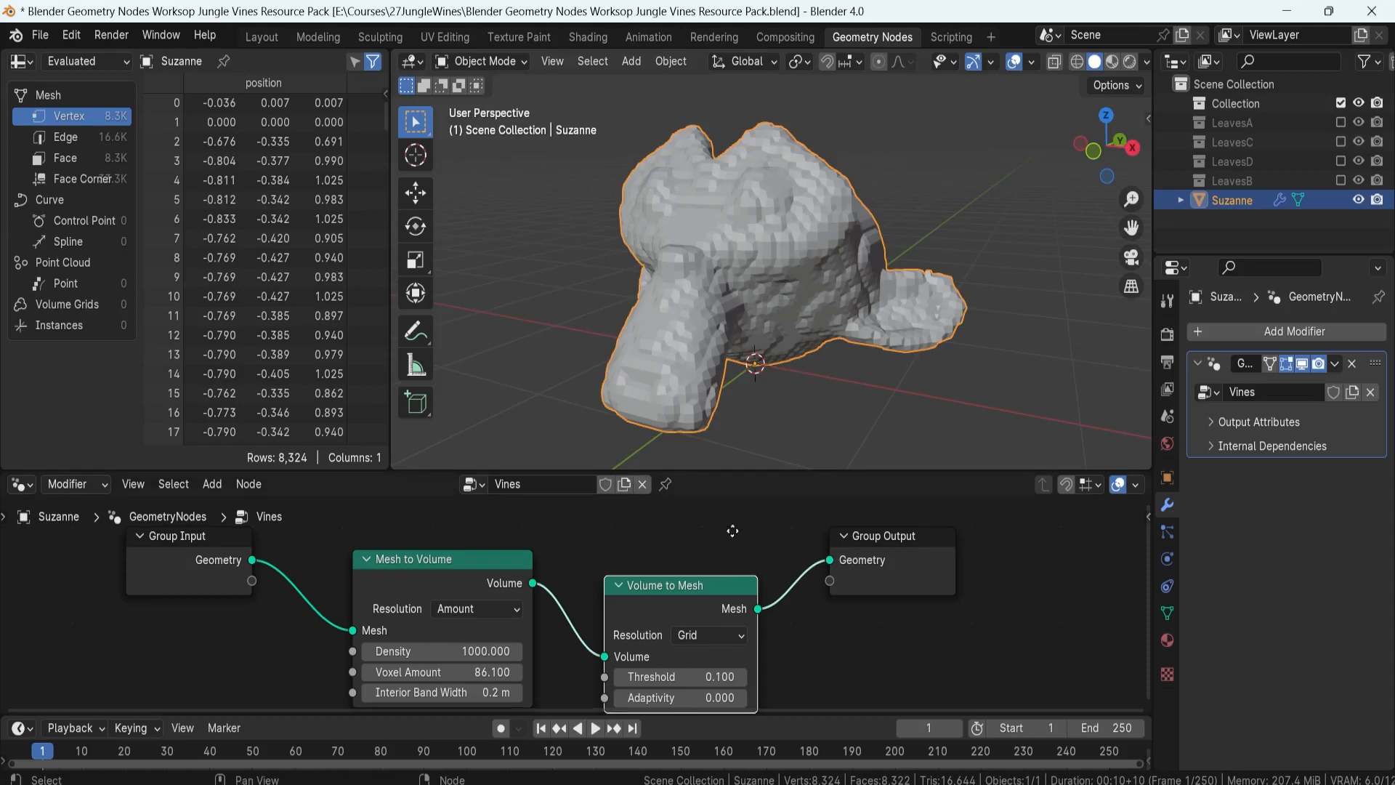
Step: Change the Resolution mode to Size on both the Mesh to Volume and the Volume to Mesh node
middle_drag(732, 529, 722, 488)
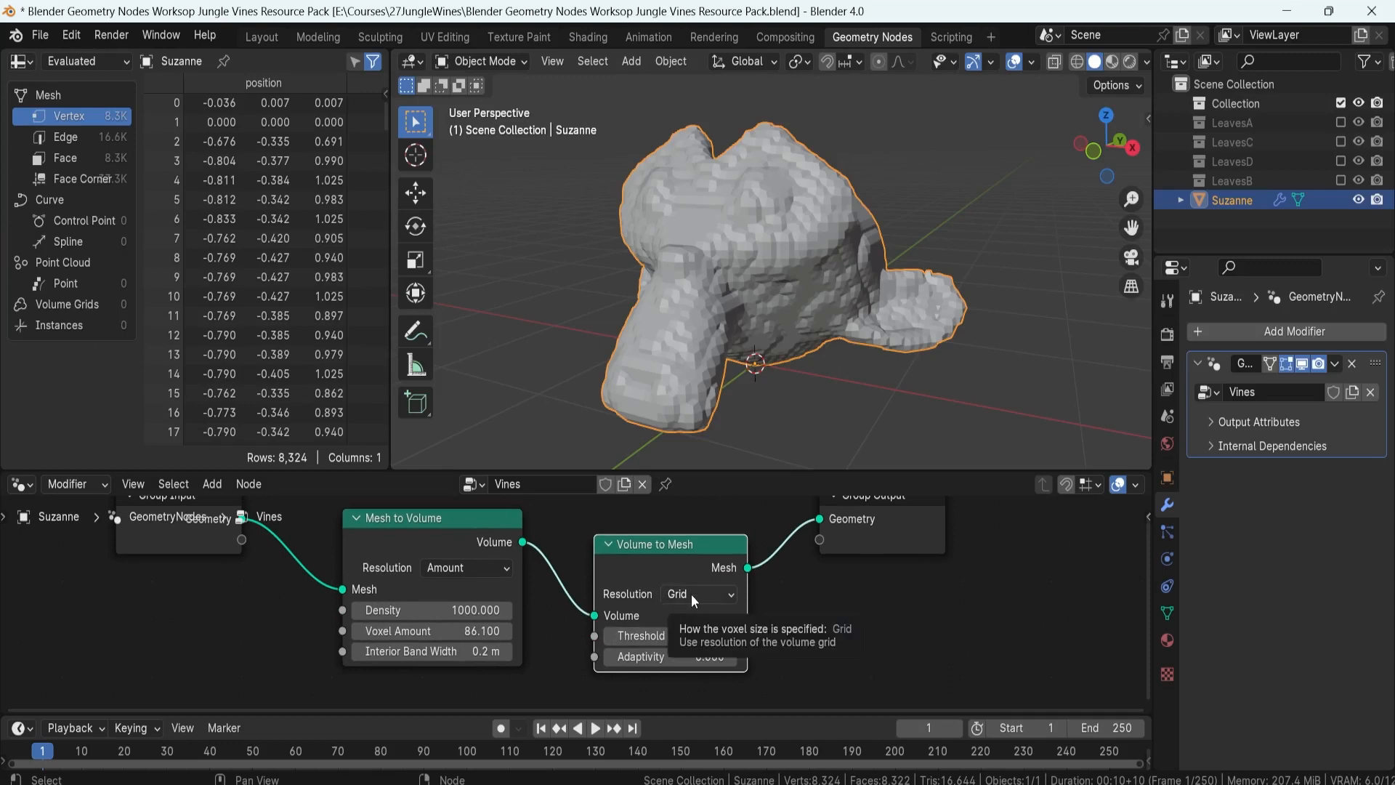
click(442, 568)
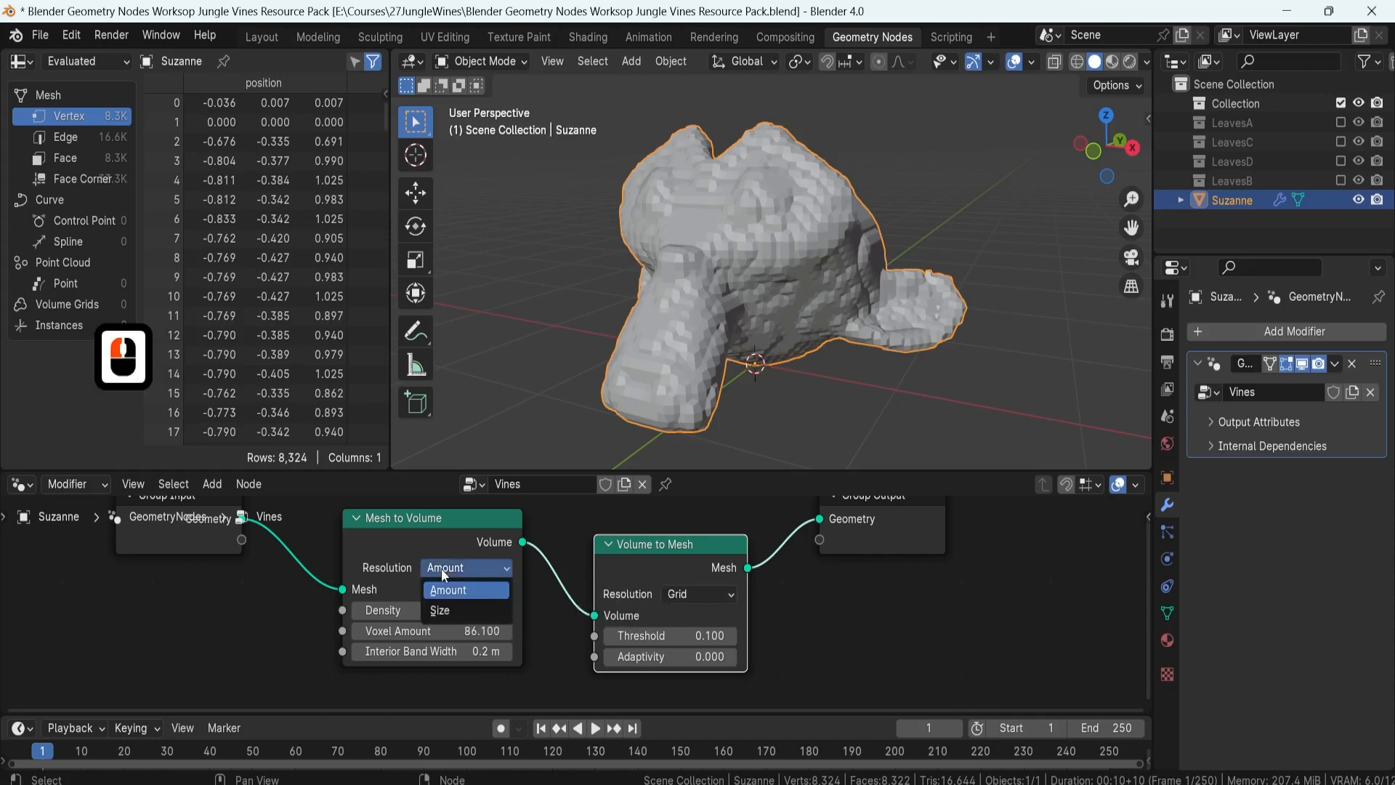
click(468, 608)
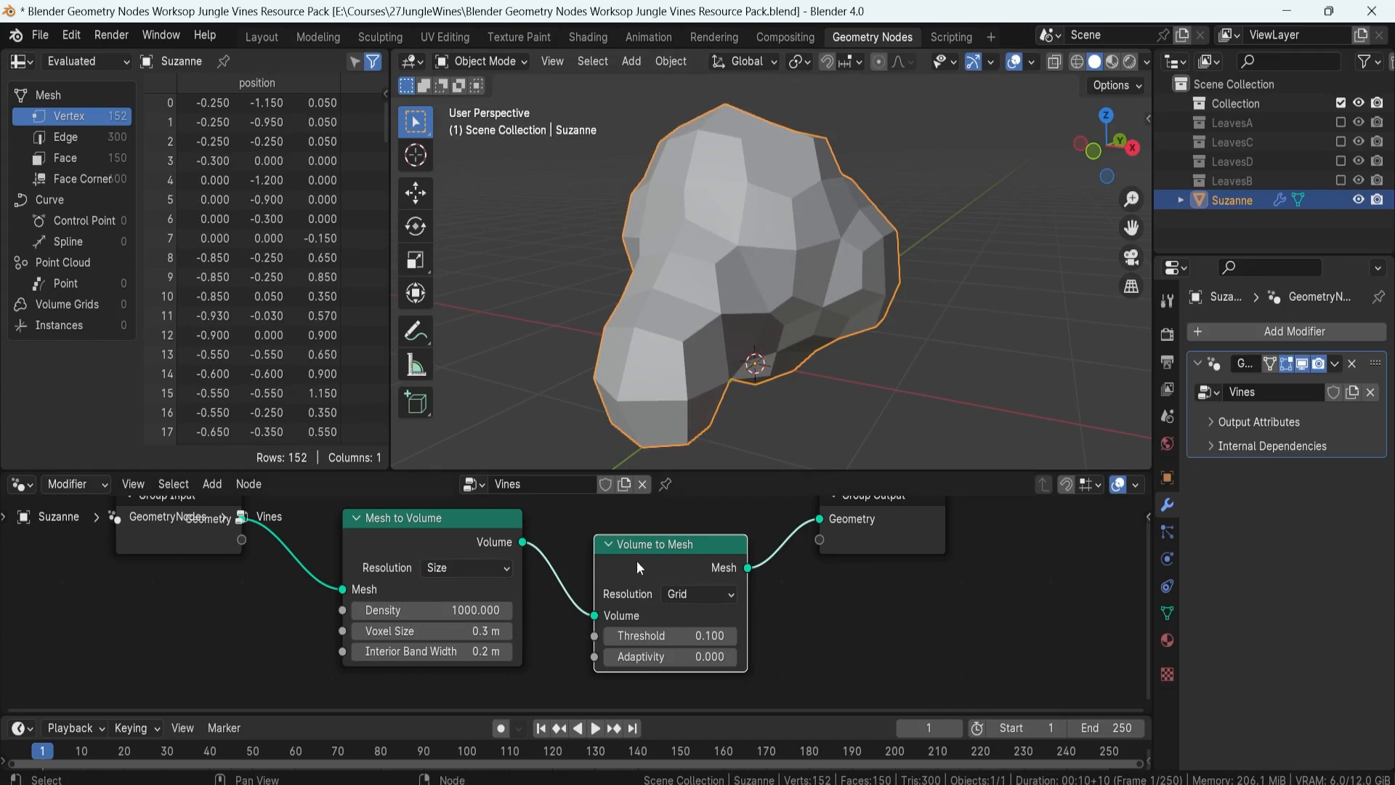
click(695, 595)
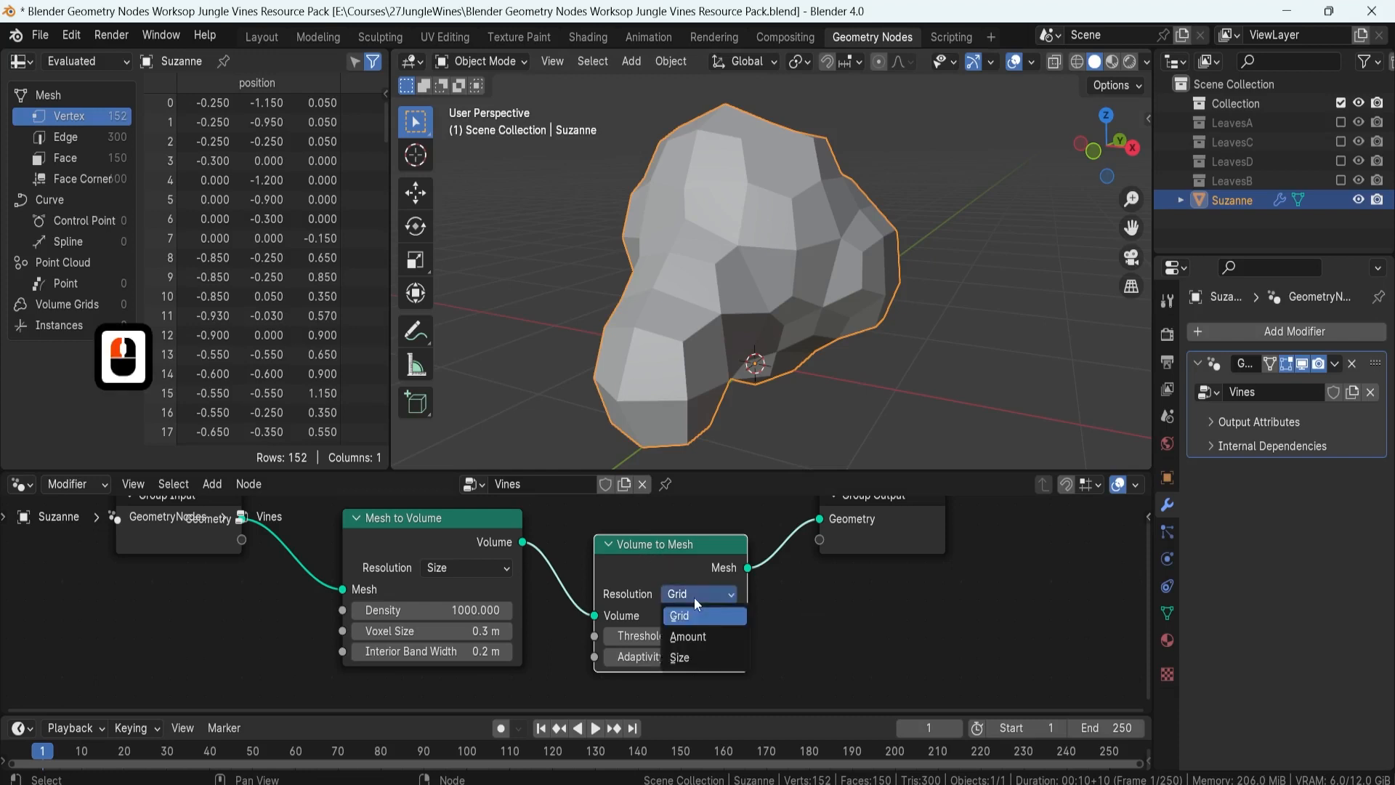
click(695, 656)
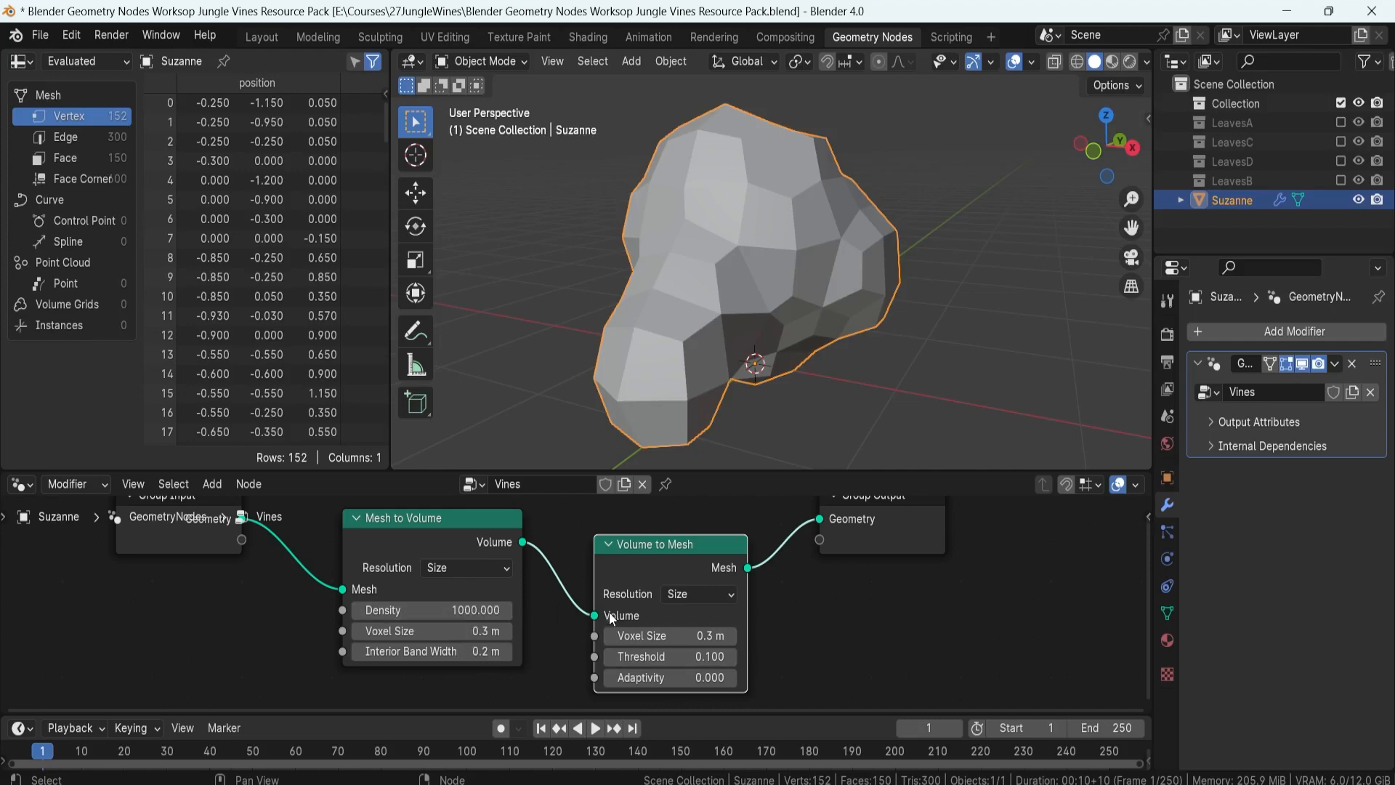
Step: Try Voxel Sizes of about 0.1 m and 0.91 m on the Volume to Mesh node and restore it to 0.3 m
mouse_move(676, 635)
mouse_down()
mouse_move(719, 636)
mouse_move(670, 636)
mouse_up()
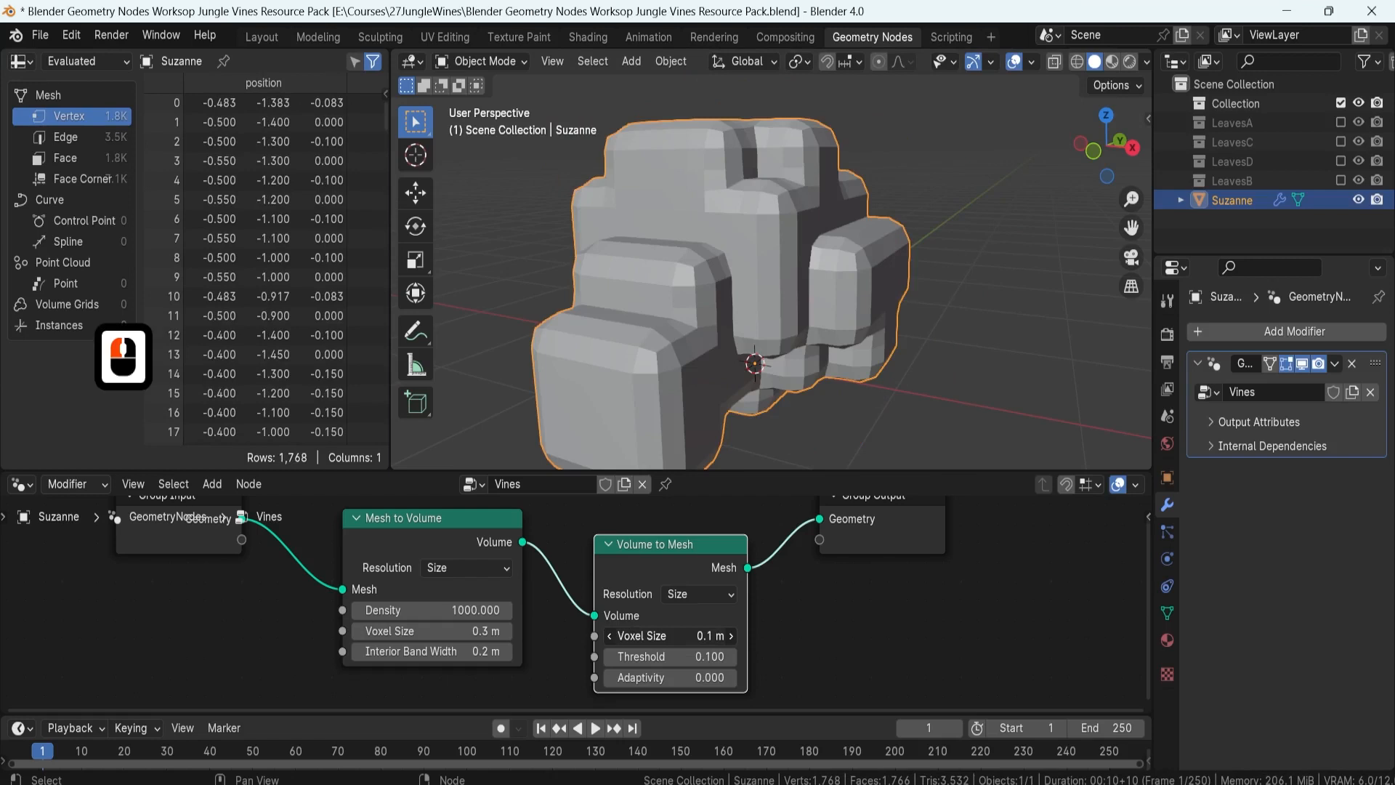
key(Escape)
drag(670, 636, 696, 636)
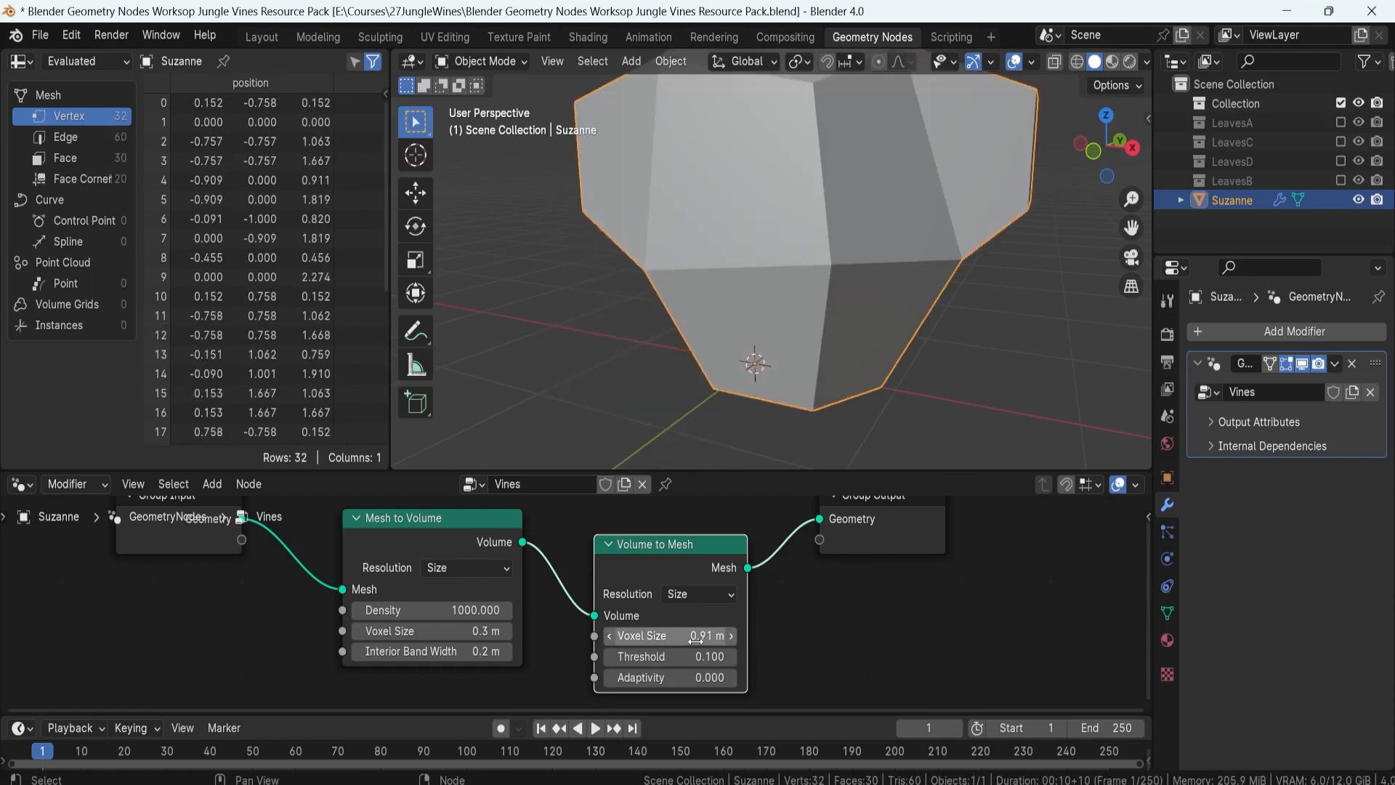
click(696, 636)
text(.3)
key(Return)
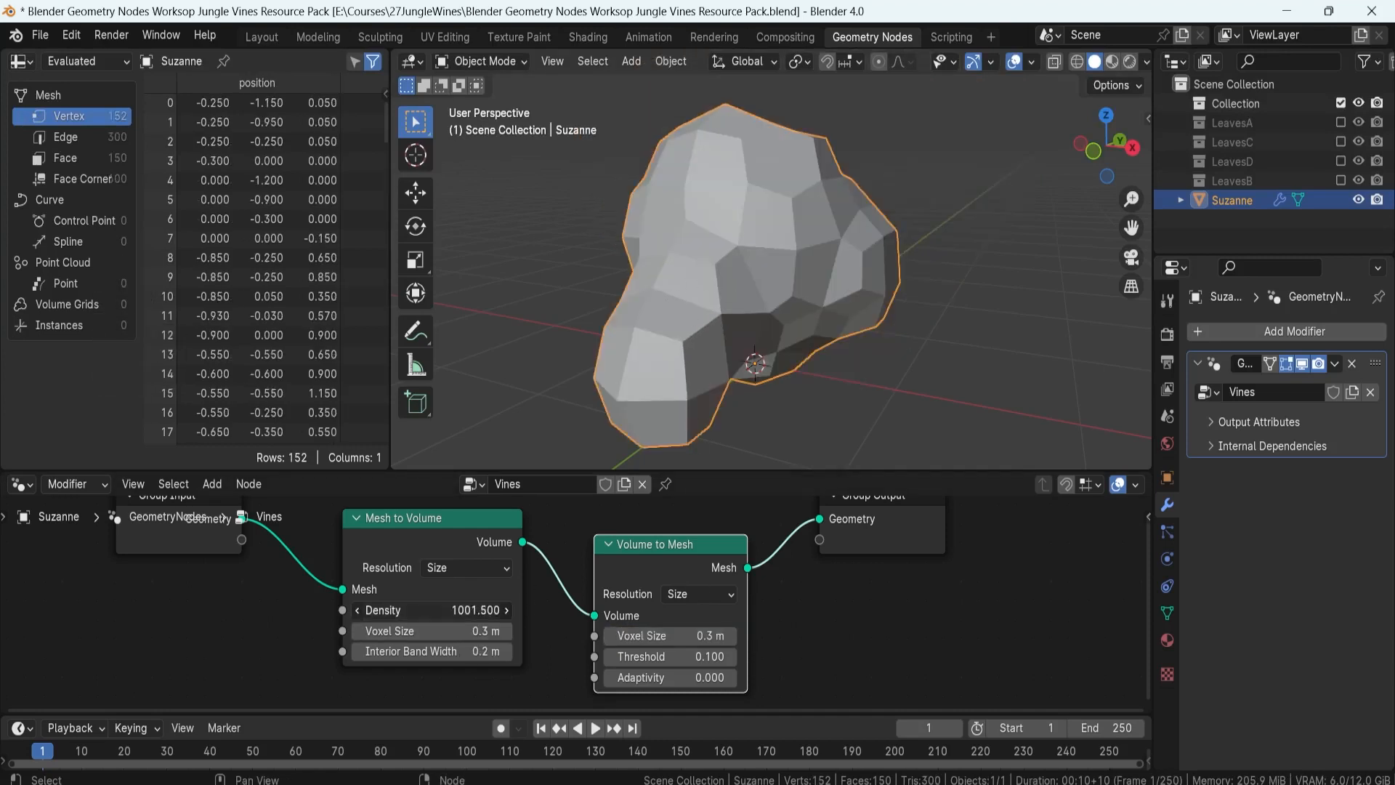
Step: Set the Mesh to Volume node's Density to 1
drag(485, 611, 467, 611)
double_click(466, 611)
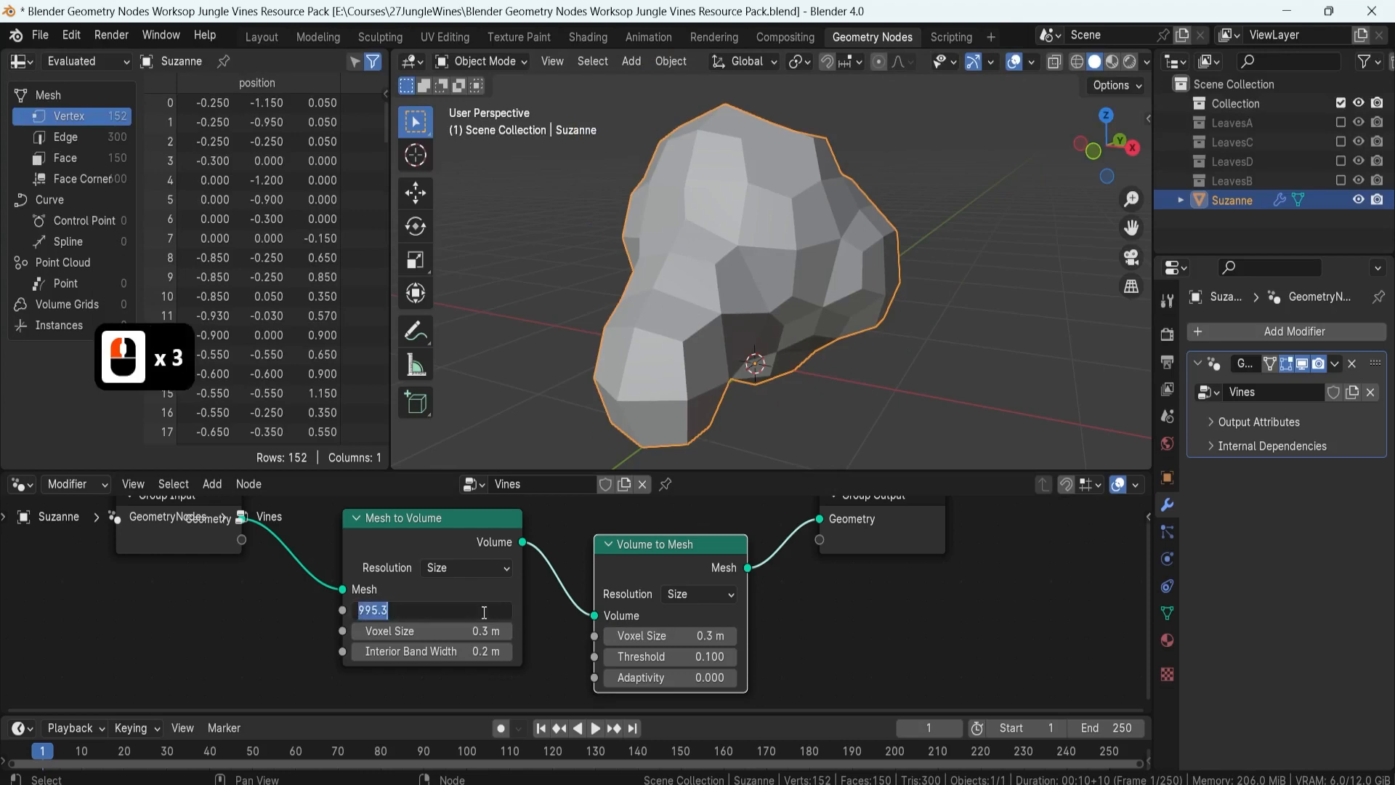
text(1)
key(Return)
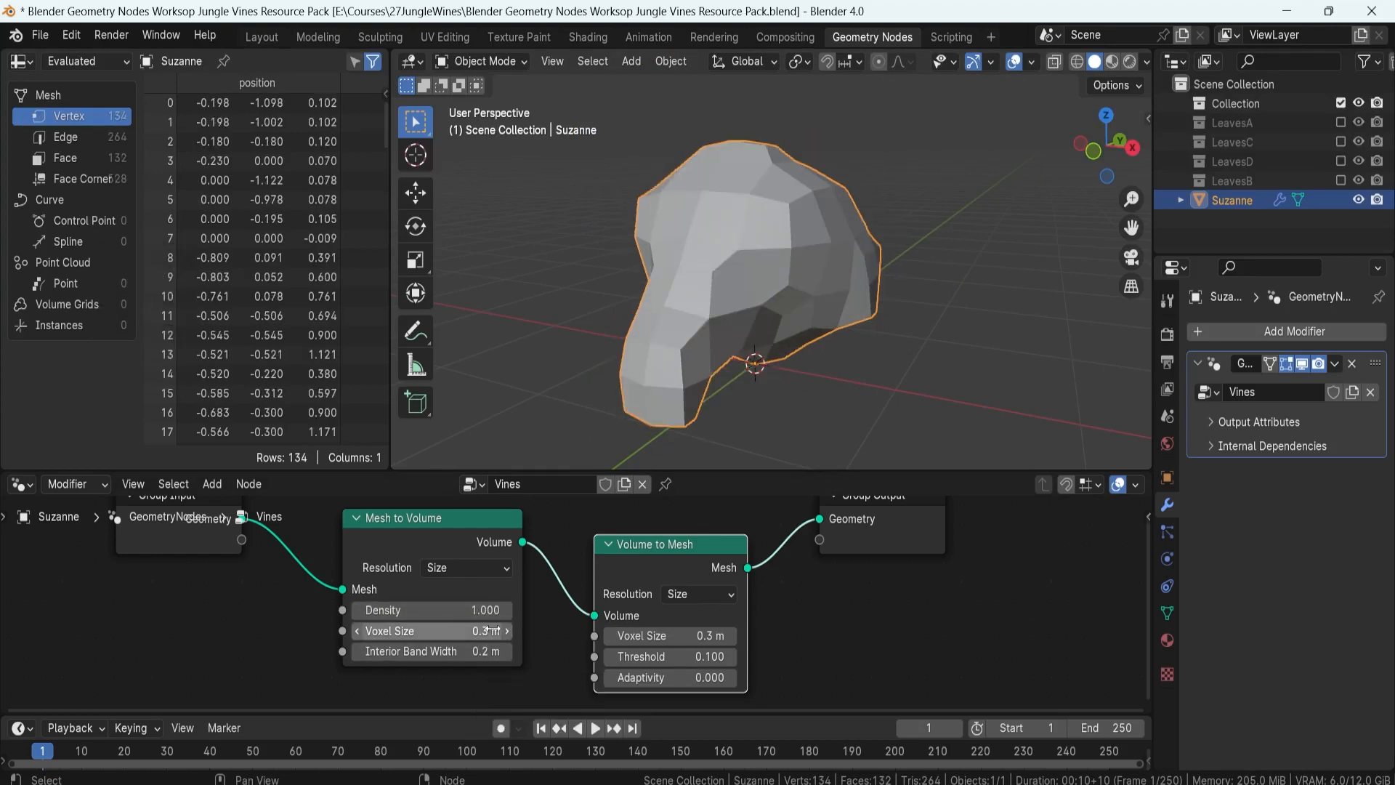
middle_drag(583, 659, 580, 629)
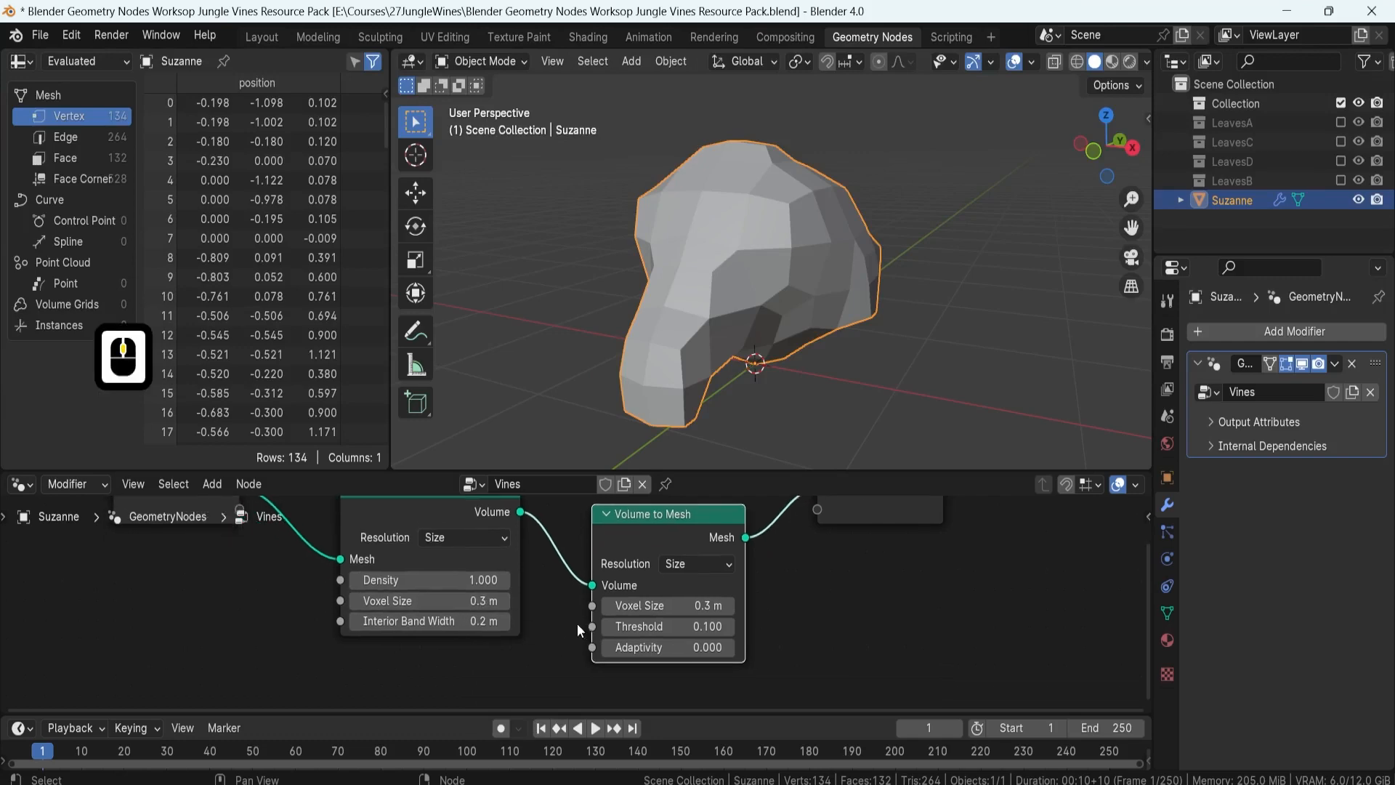
Step: Try Voxel Sizes of 0.6 m, 0.01 m and 0.51 m on the Mesh to Volume node
ctrl+scroll(428, 601, up, 6)
ctrl+scroll(428, 601, down, 3)
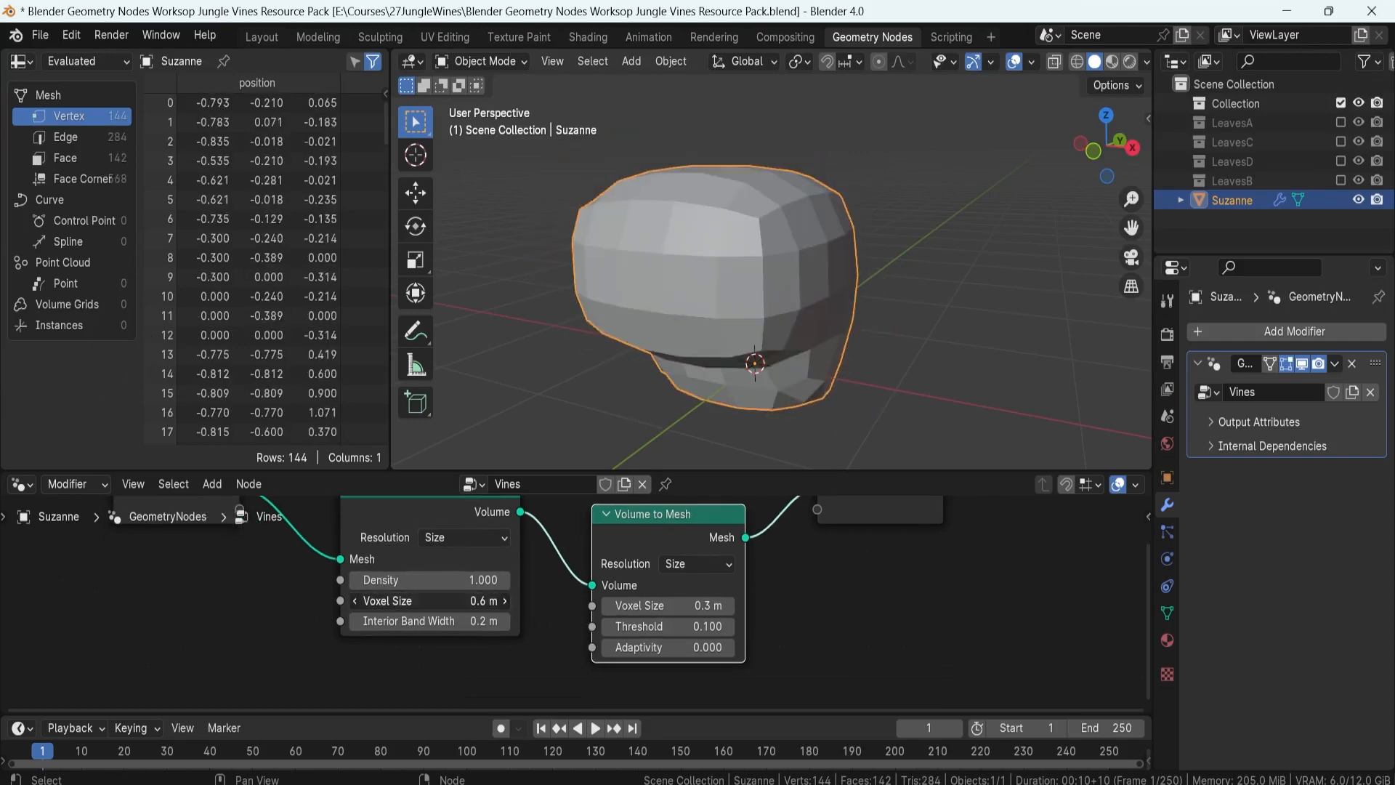
ctrl+scroll(429, 601, down, 6)
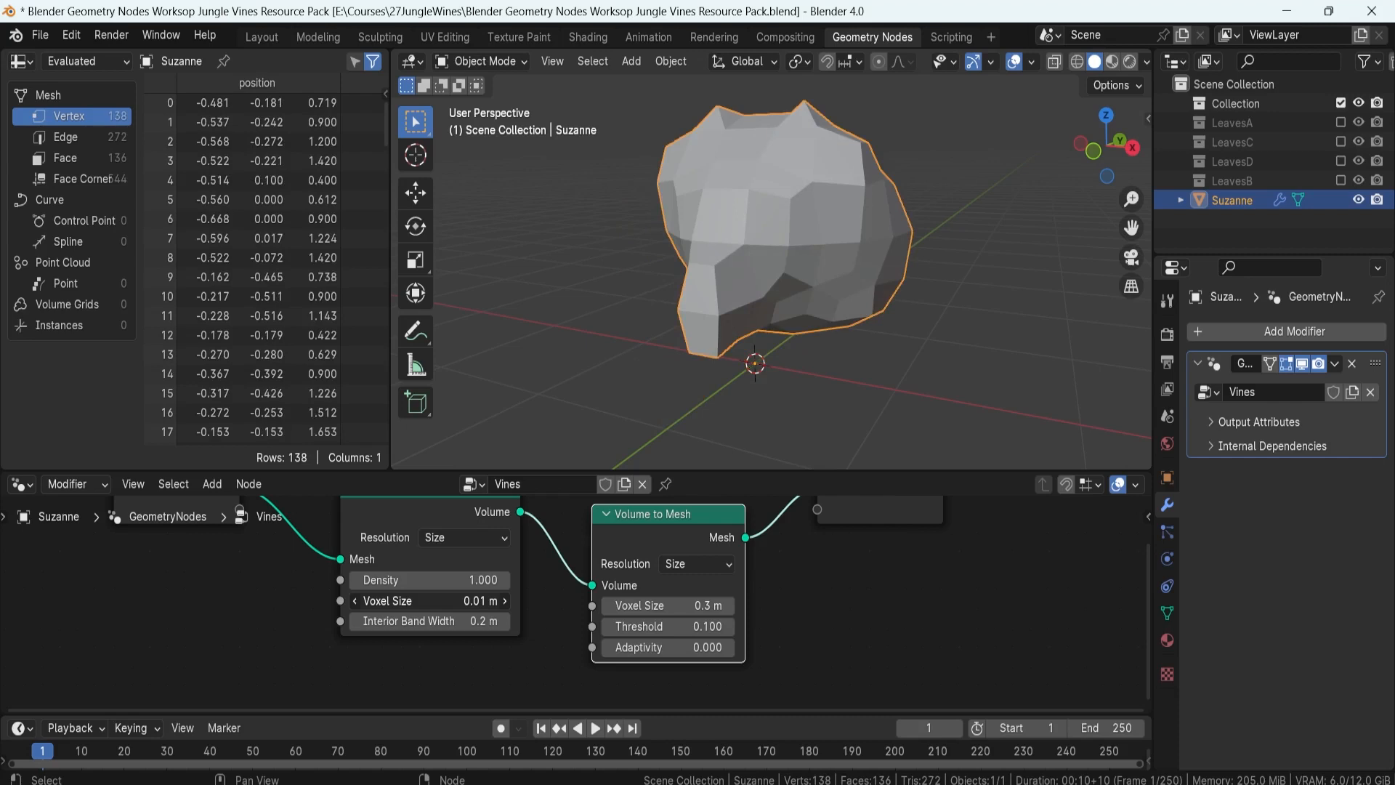
ctrl+scroll(488, 600, up, 20)
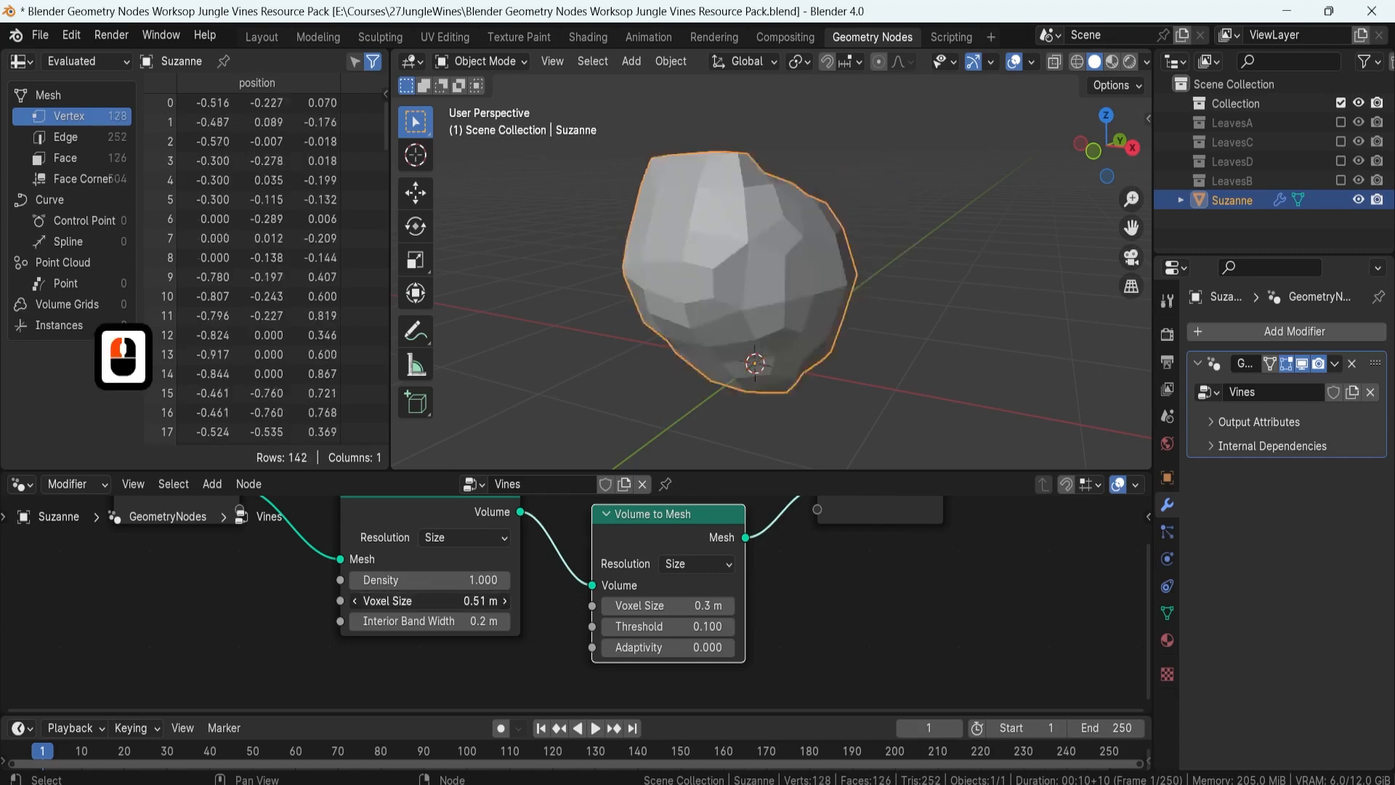
Step: Set the Mesh to Volume node's Voxel Size to 0.05 m
double_click(488, 600)
text(0.05)
key(Return)
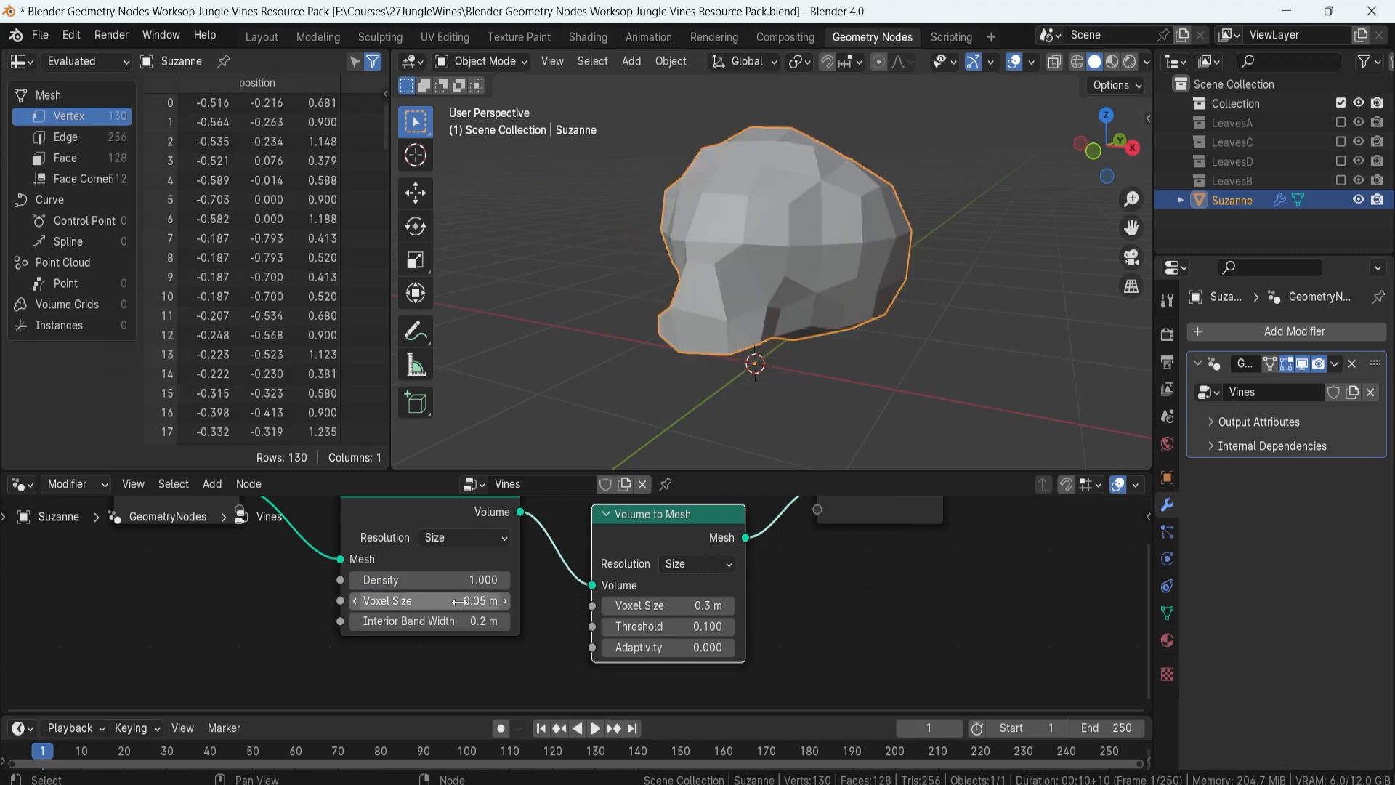
click(463, 597)
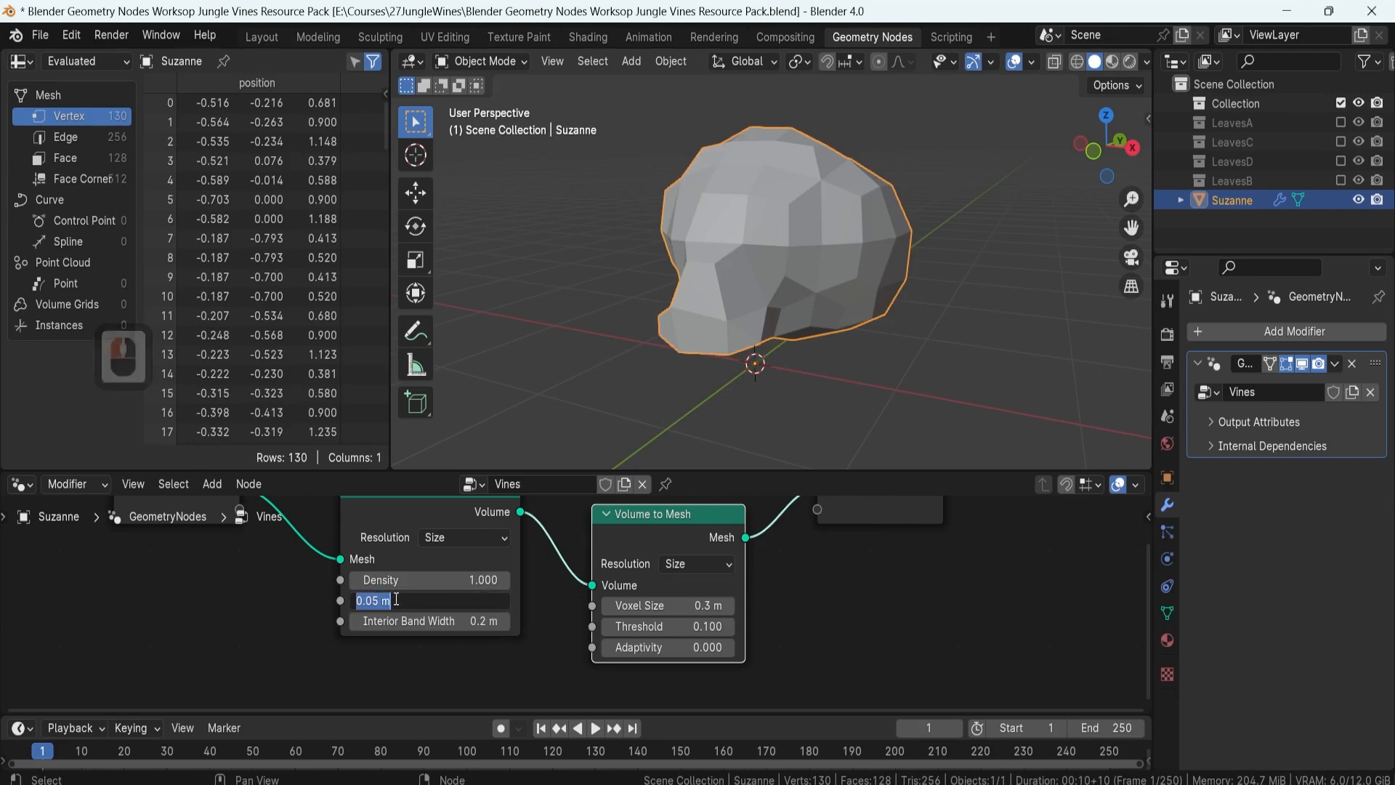
text(0.05)
key(Return)
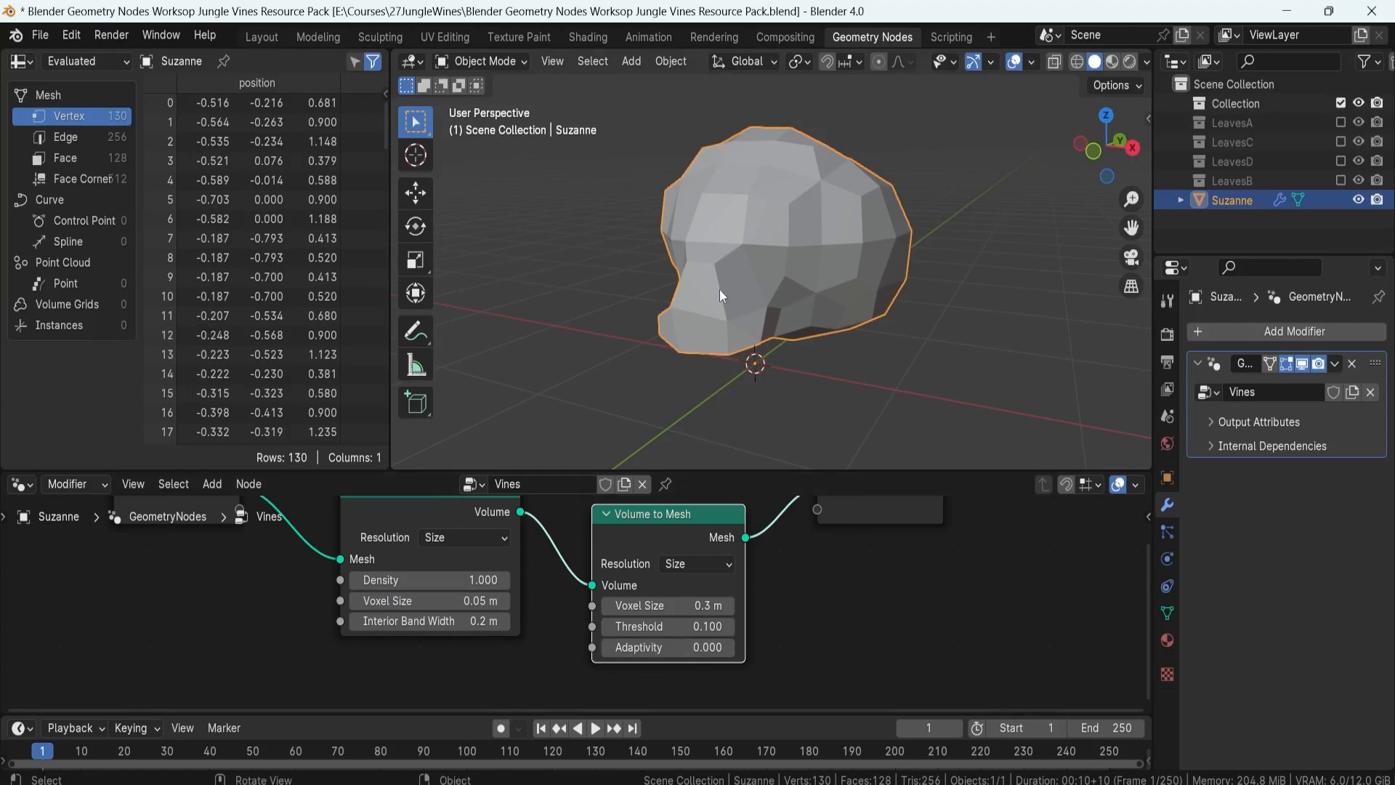
middle_drag(719, 290, 637, 227)
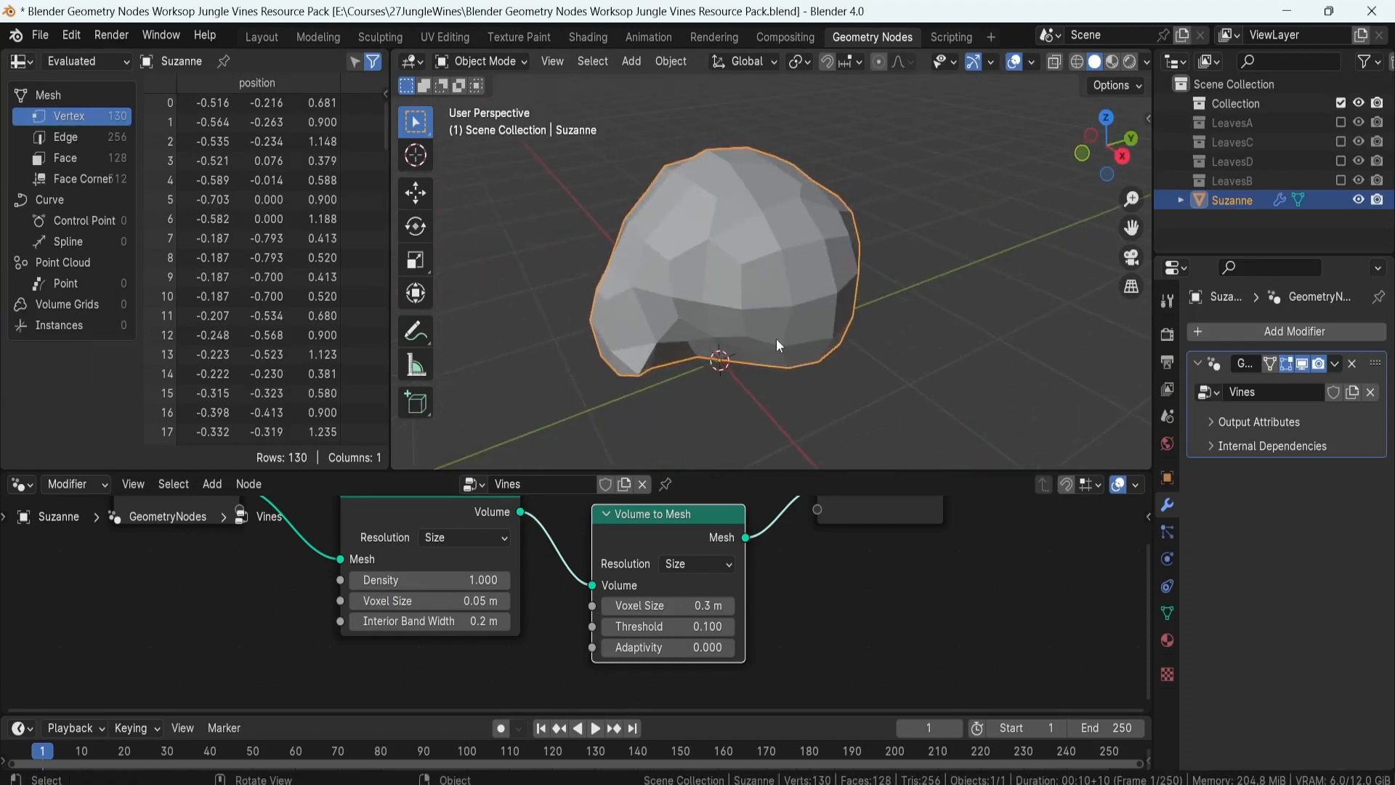
Step: Add a Value node in the free space before the Mesh to Volume node
scroll(608, 587, down, 5)
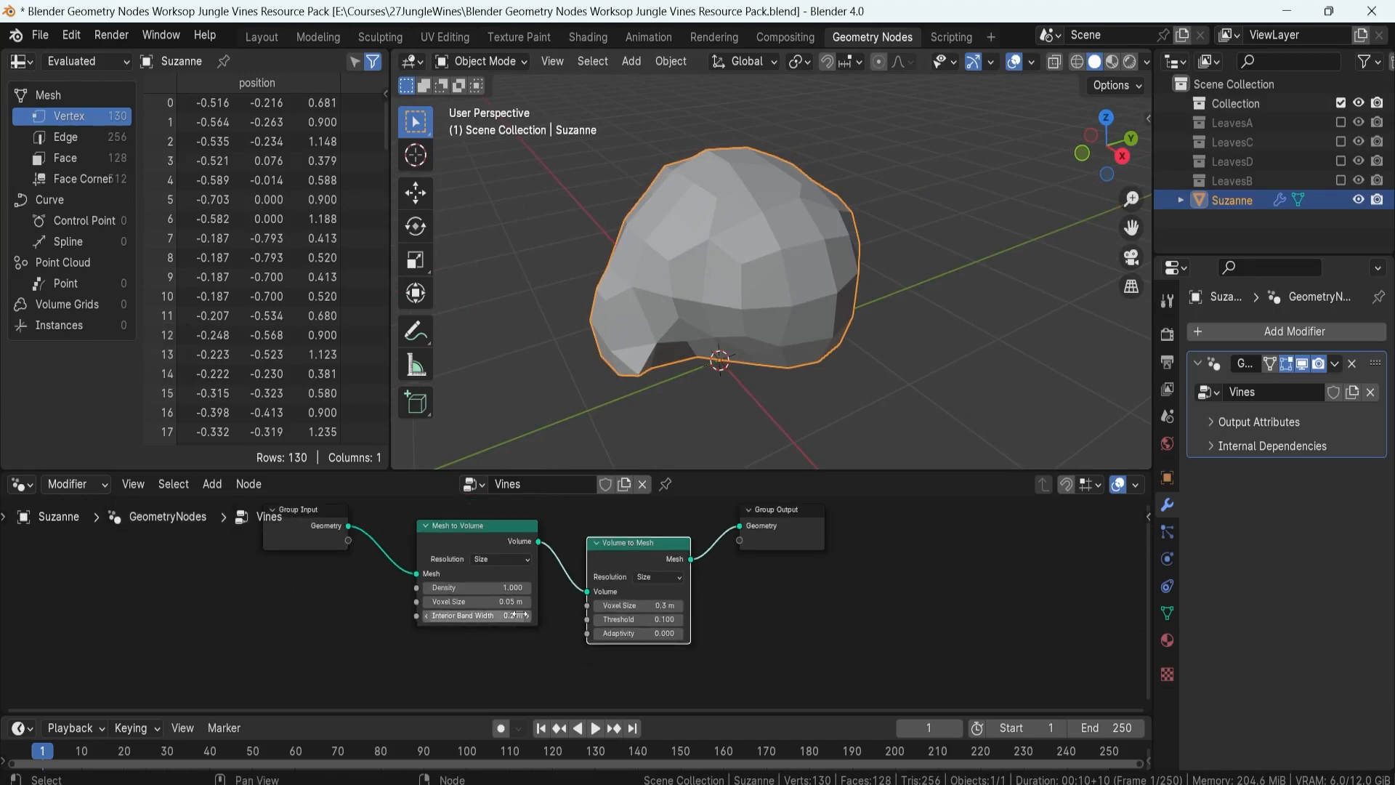
key(F8)
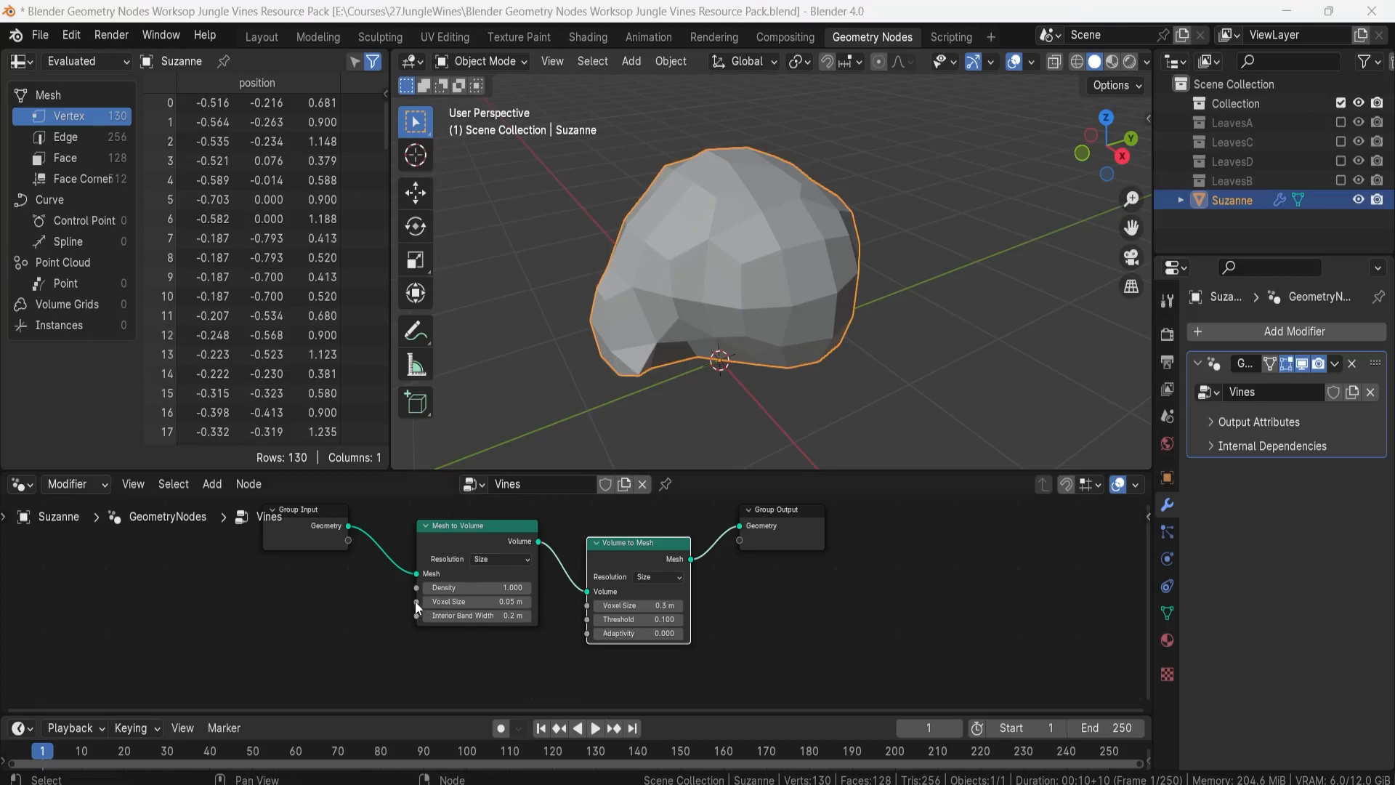
middle_drag(530, 602, 626, 576)
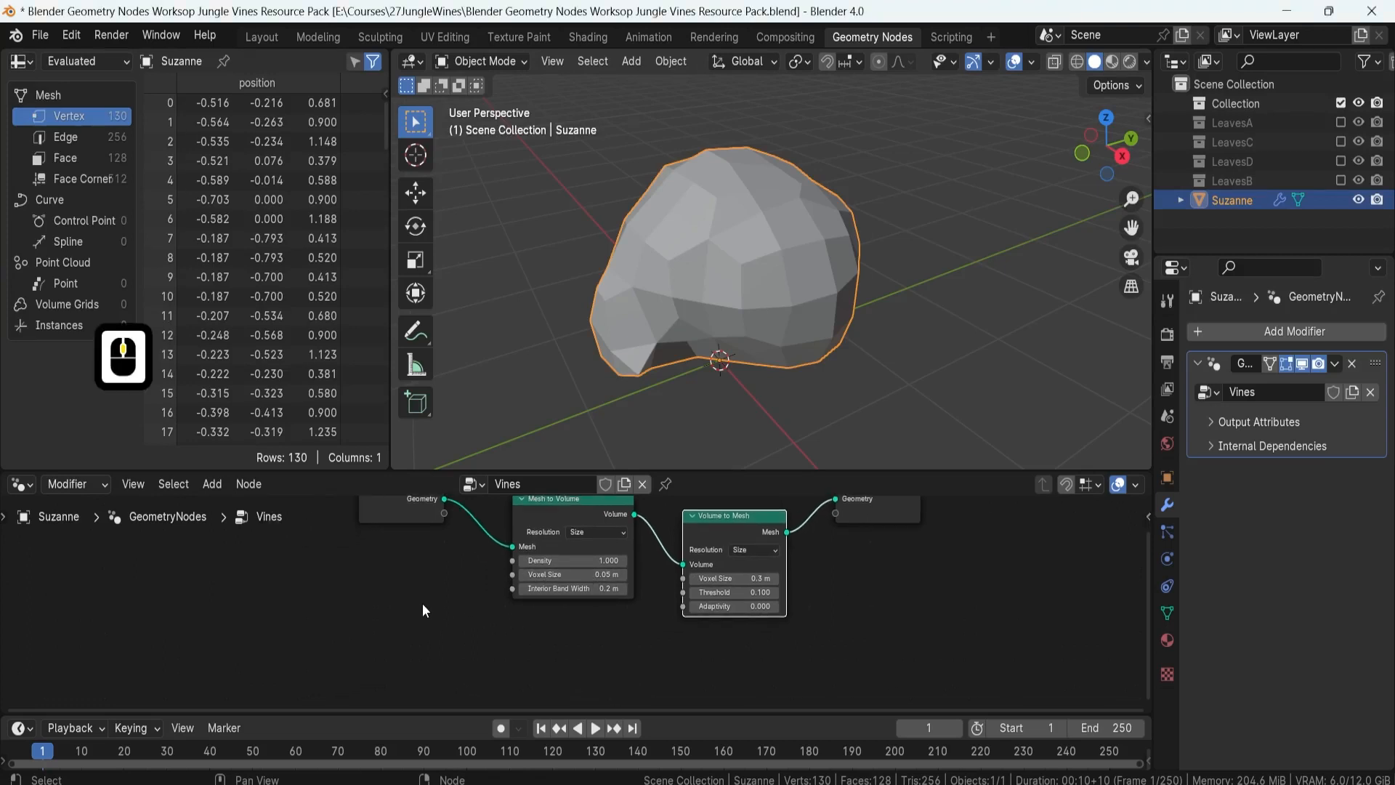
key(F8)
click(441, 613)
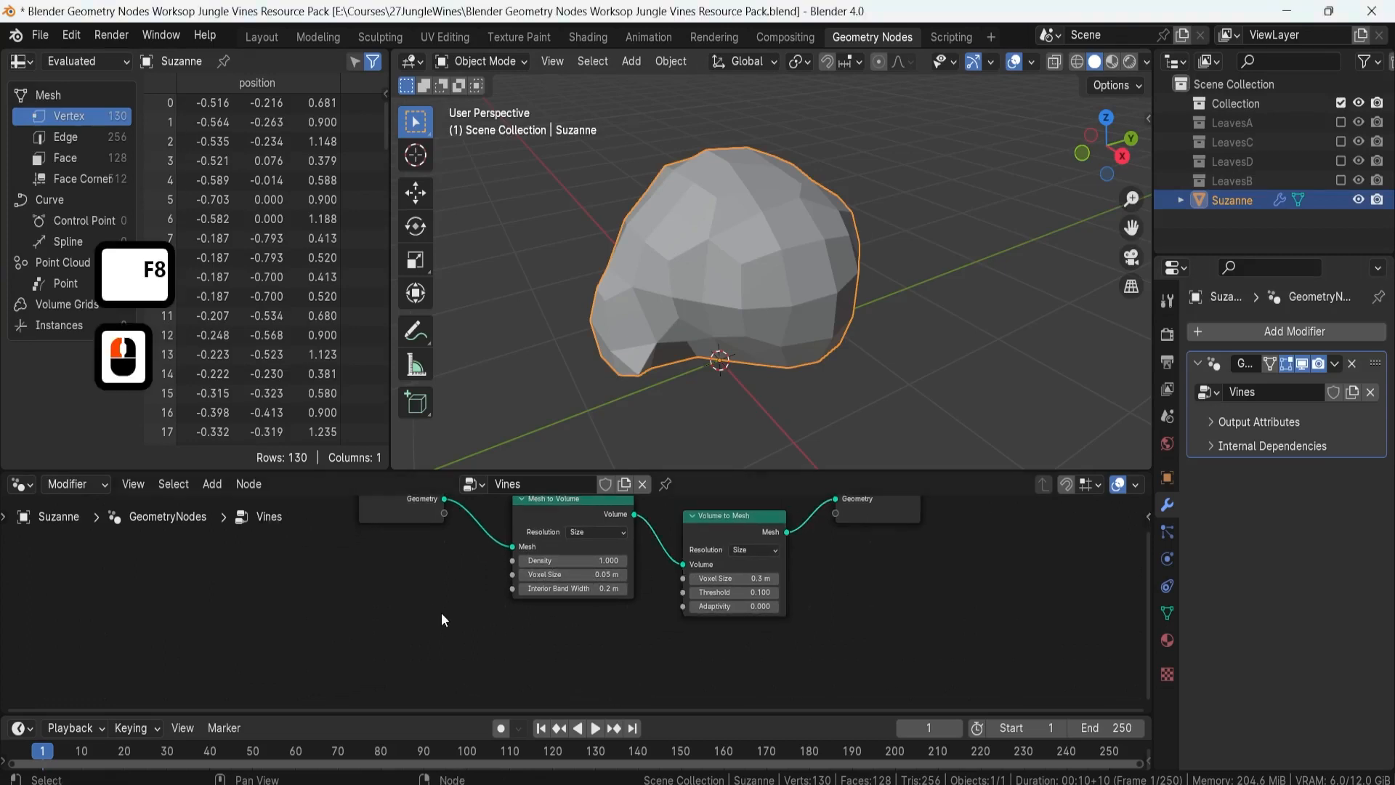
key(shift+a)
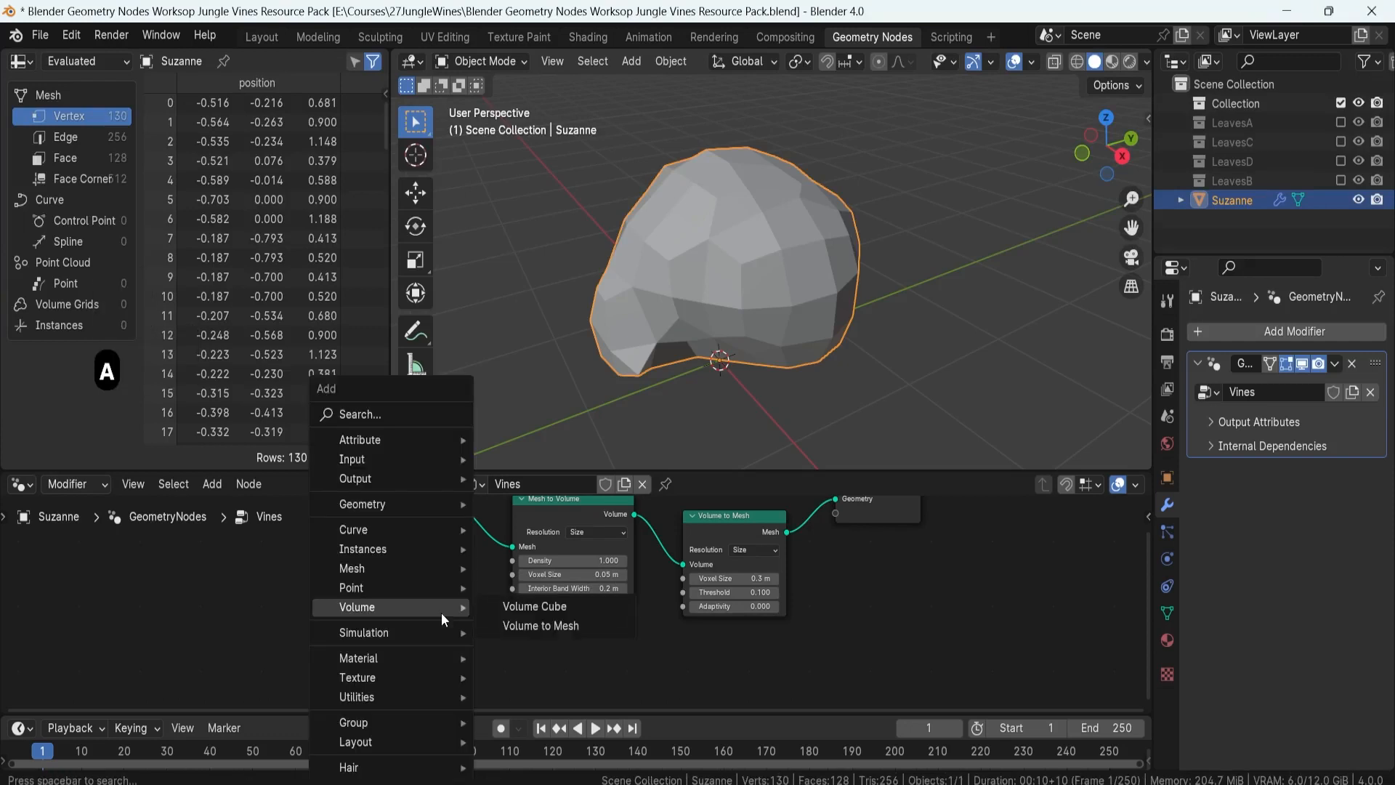
click(428, 417)
text(value)
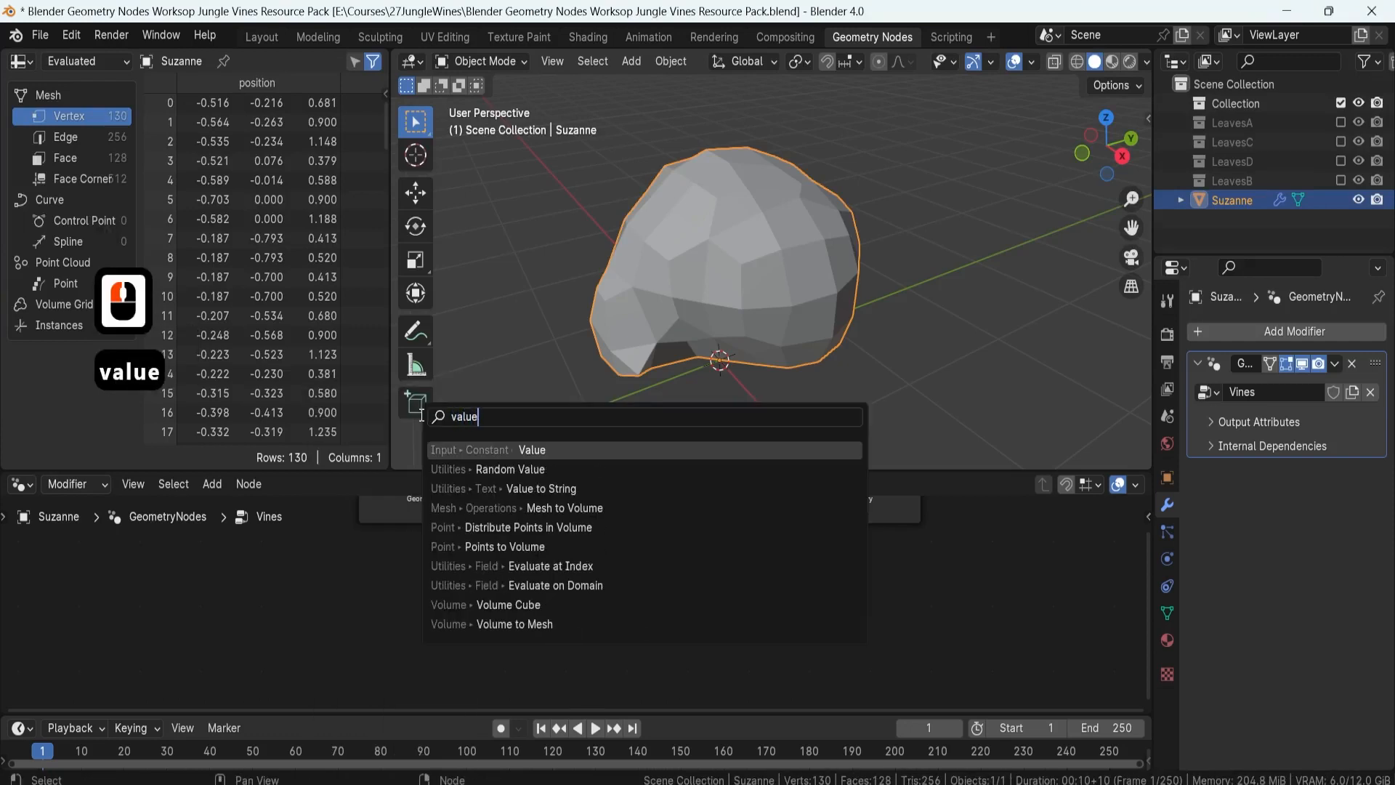
key(Return)
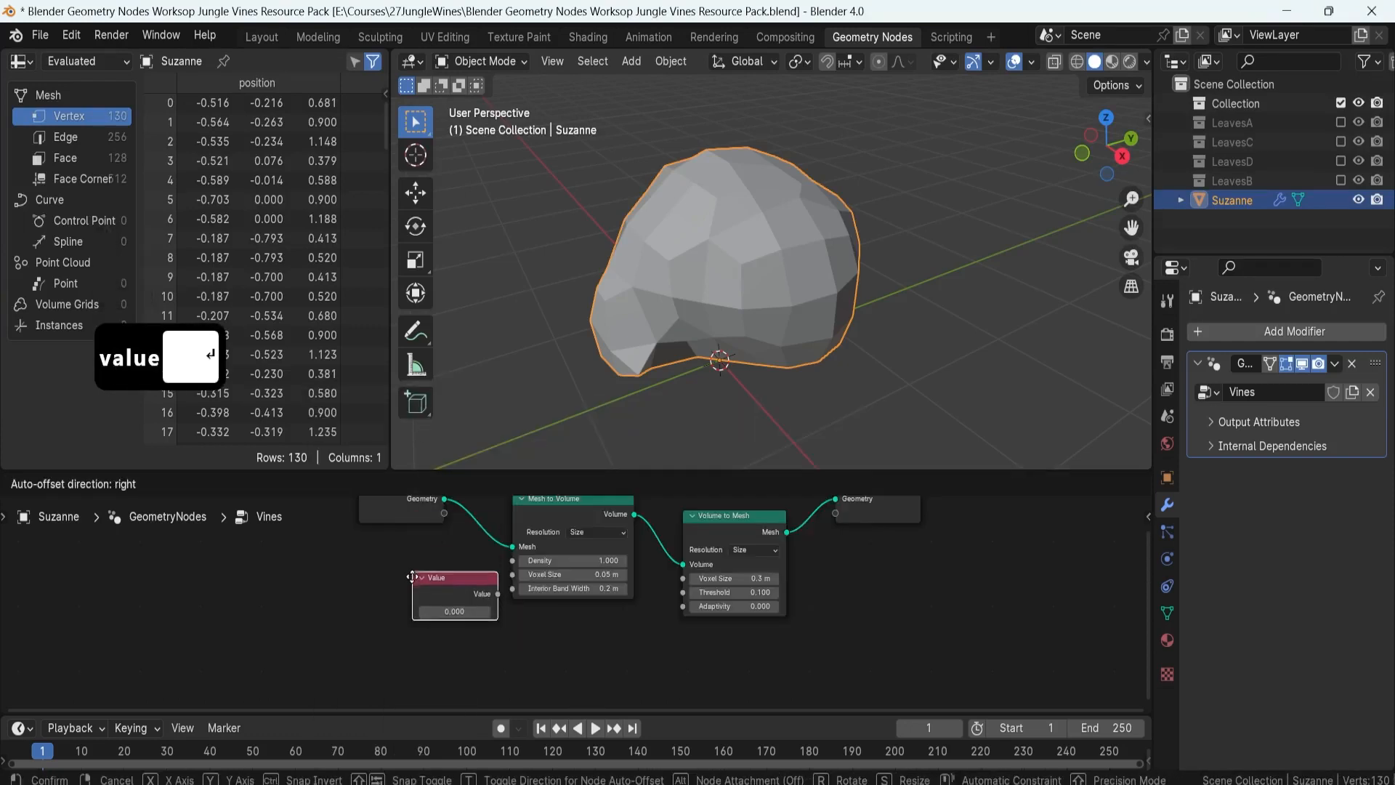
click(411, 619)
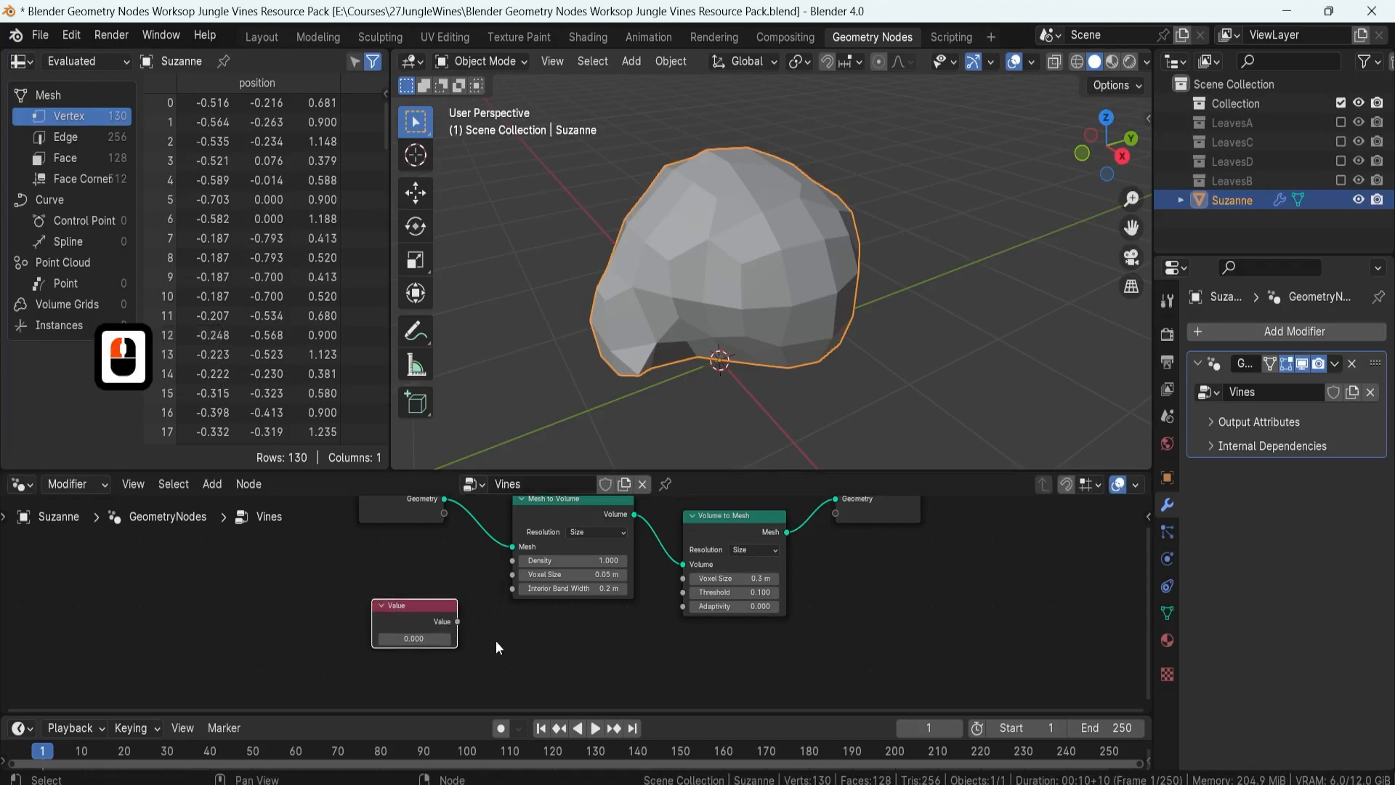
Step: Connect the Value node's output to the Voxel Size inputs of both Mesh to Volume and Volume to Mesh
scroll(495, 640, up, 3)
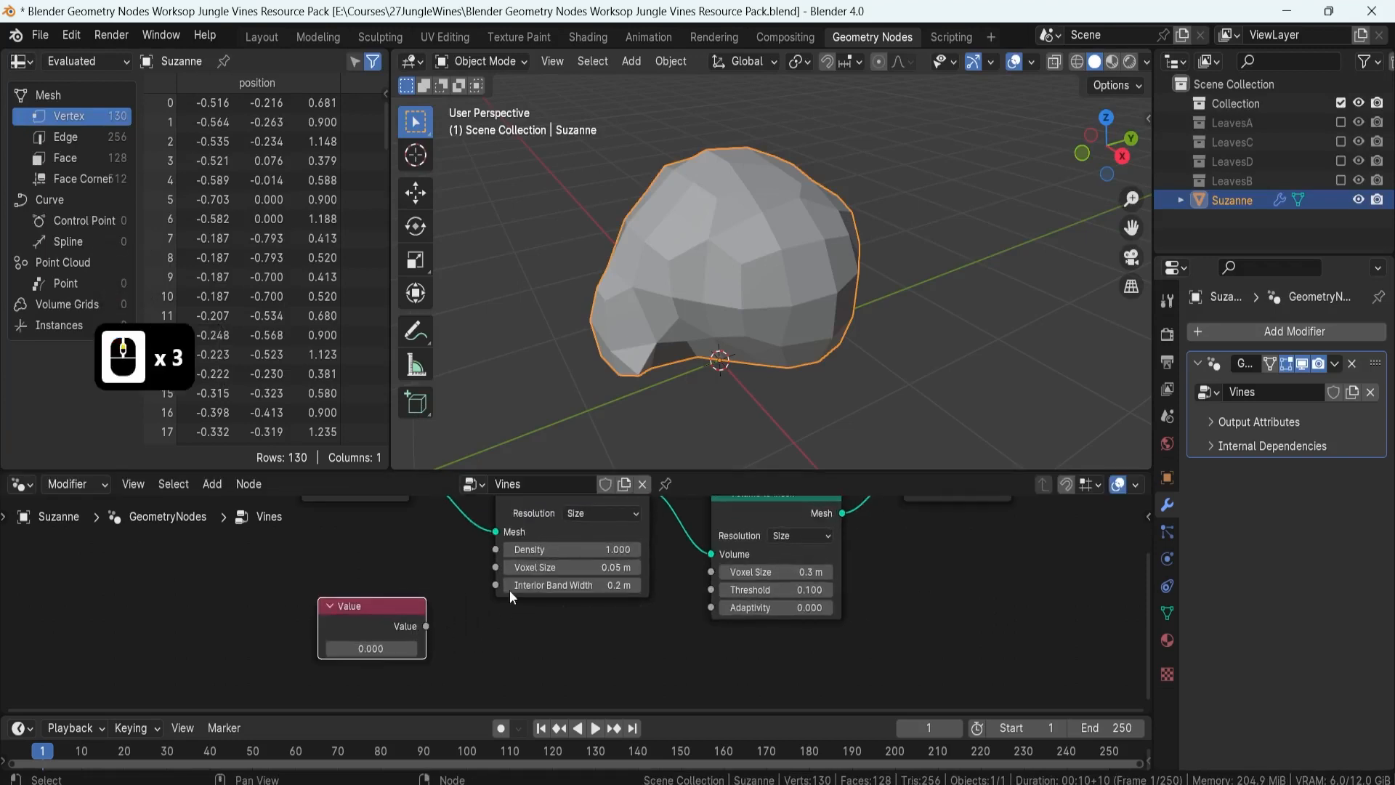
drag(424, 628, 494, 567)
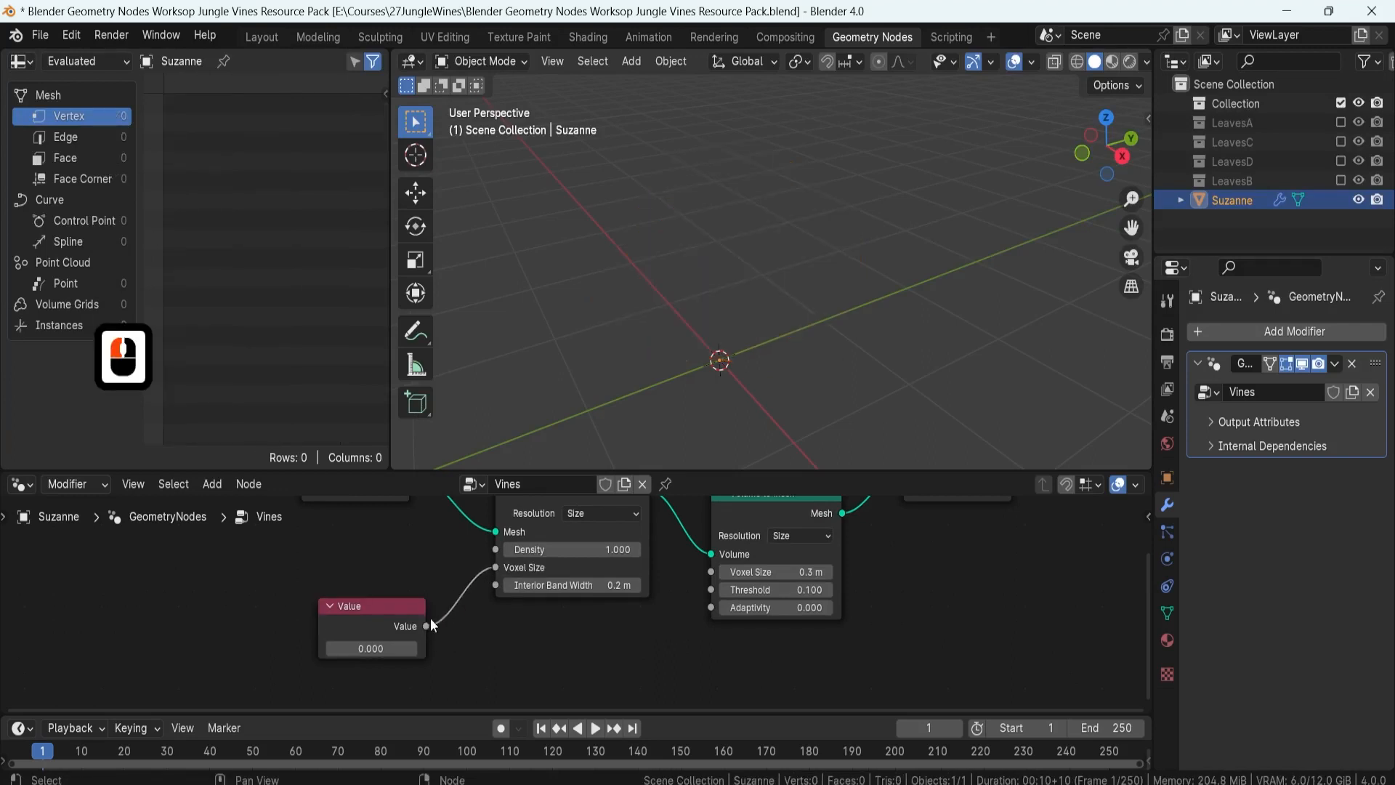
drag(422, 628, 725, 574)
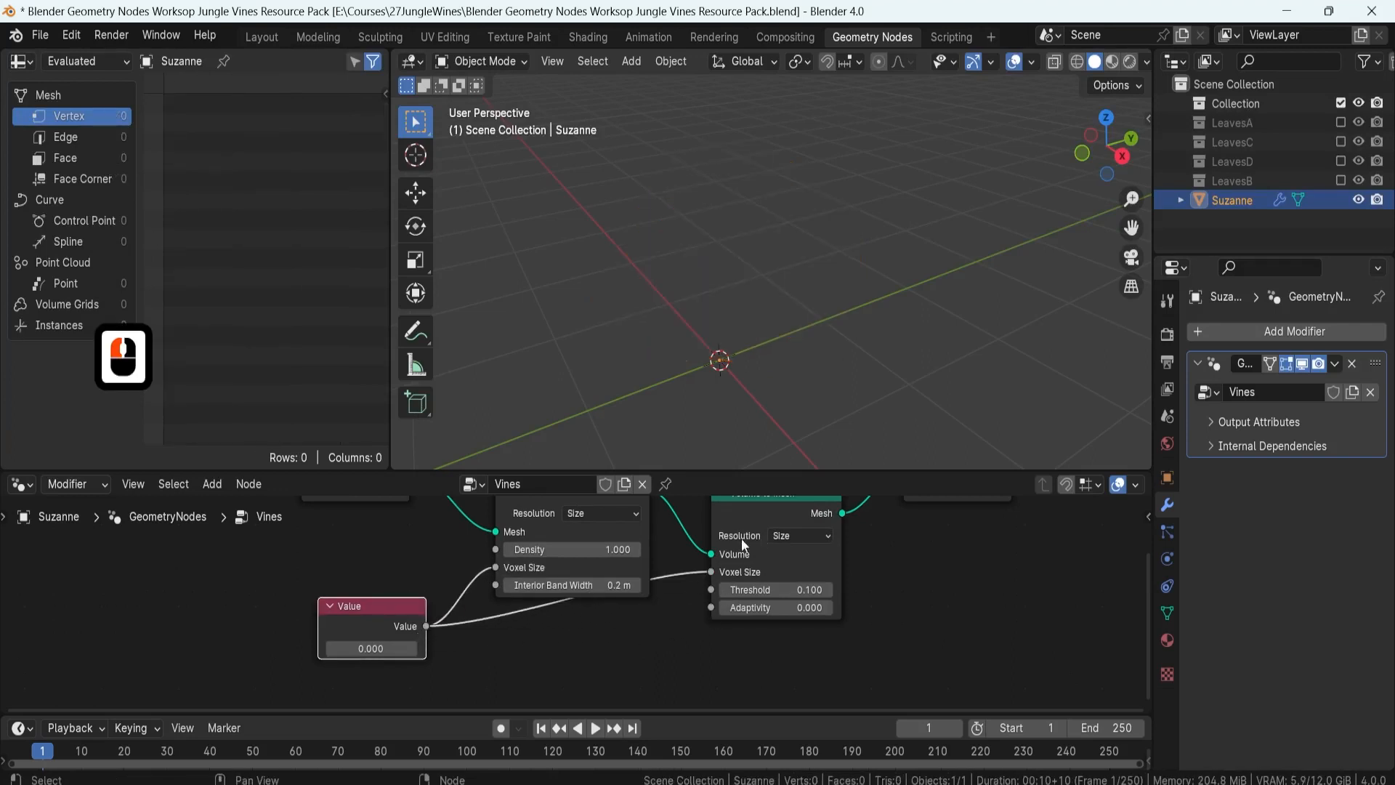
drag(376, 597, 379, 613)
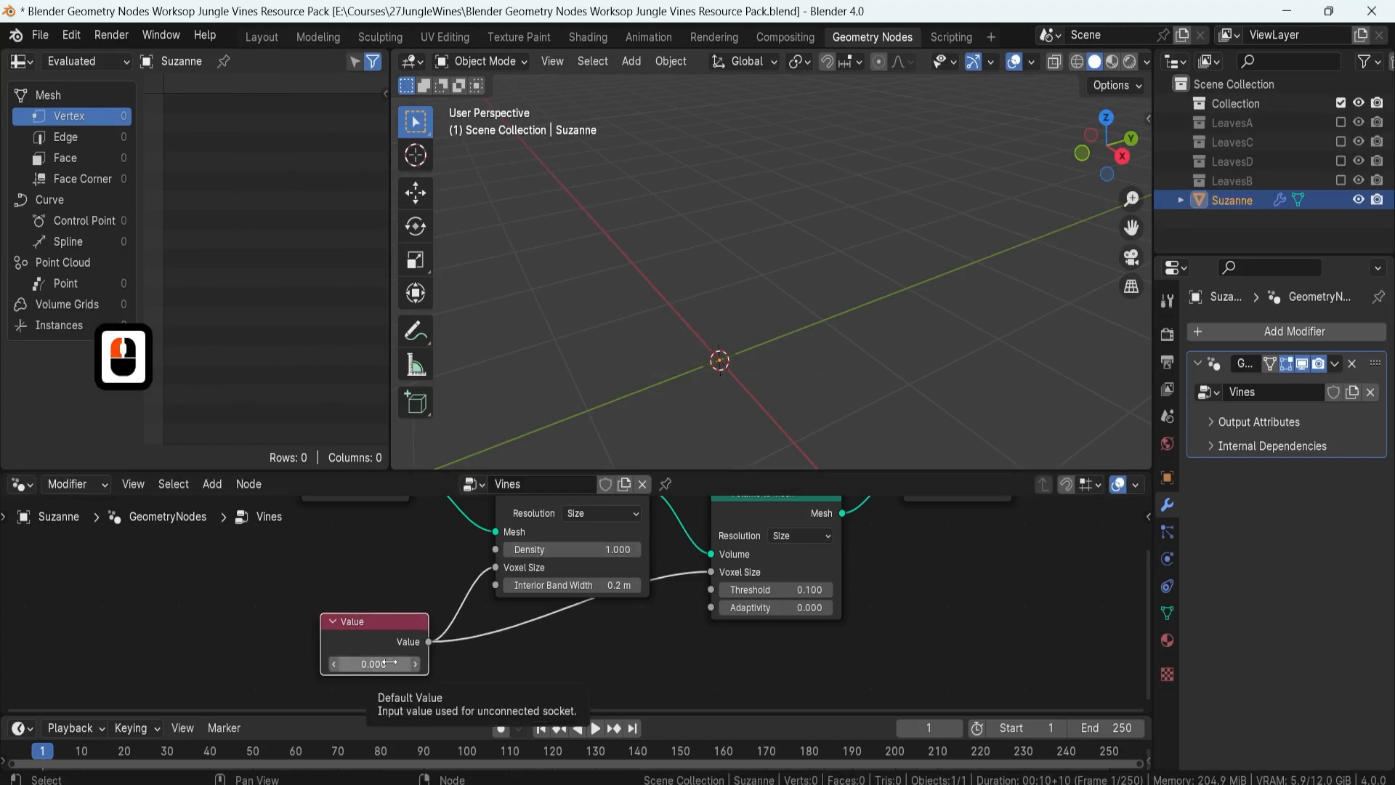
key(F8)
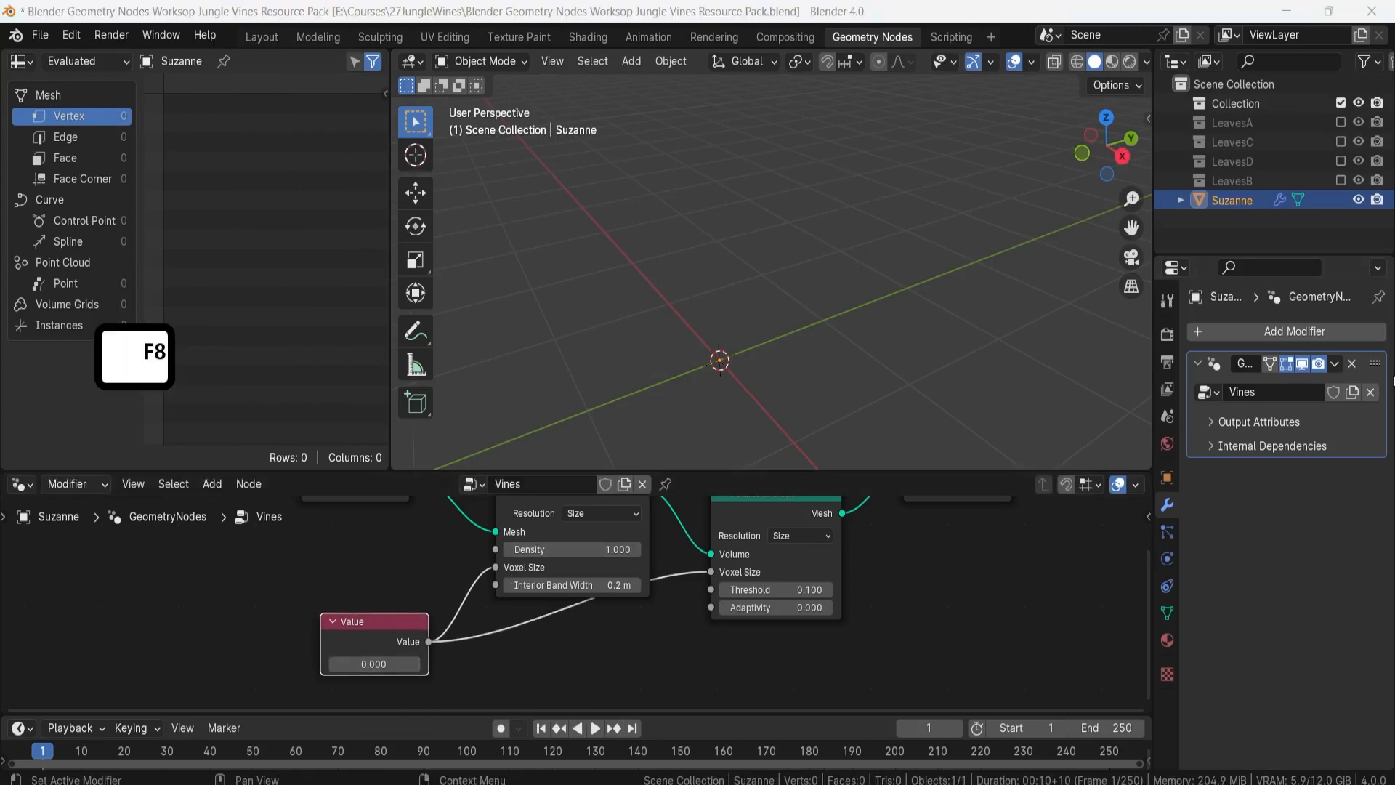
Step: Set the Value node to 0.05 to drive both voxel sizes
click(388, 665)
text(.05)
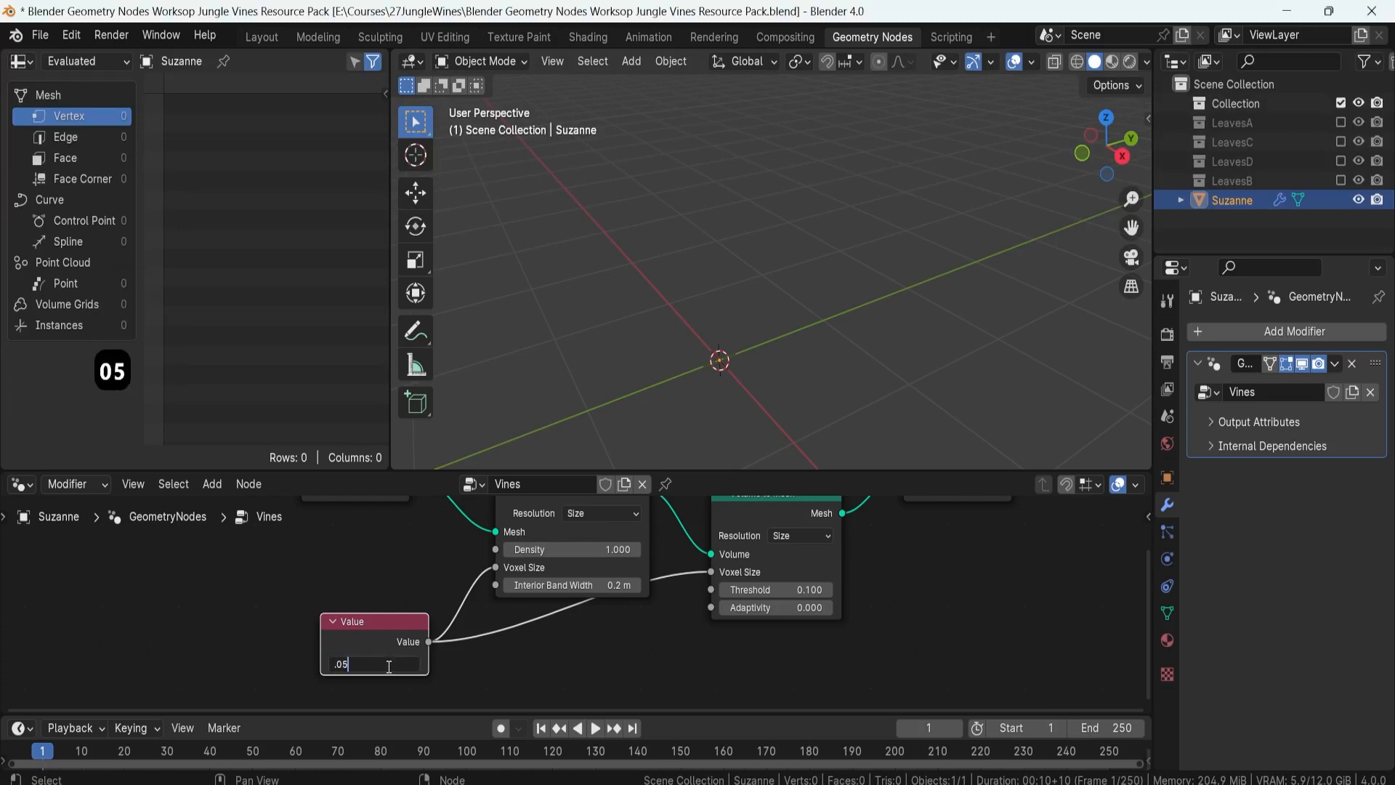
key(Return)
middle_drag(620, 426, 756, 342)
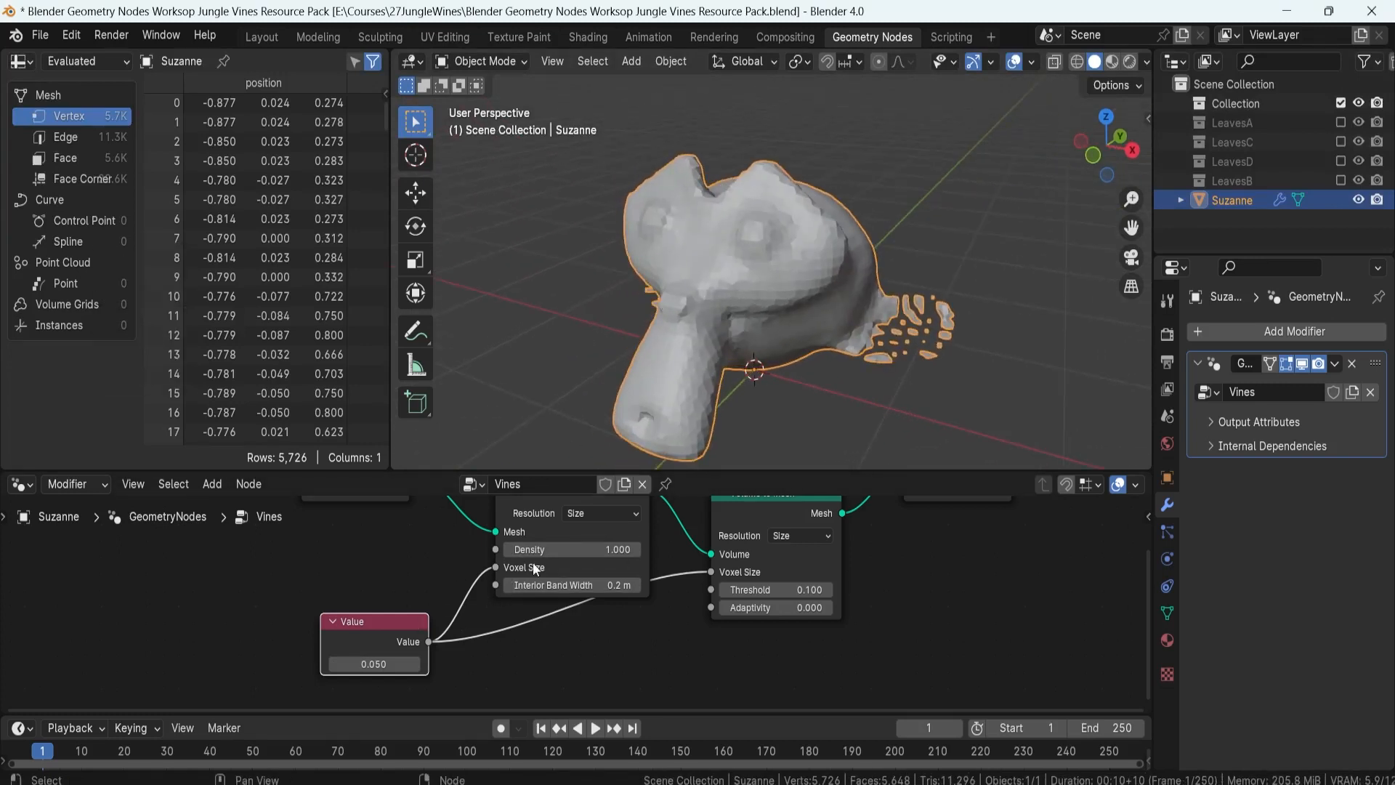
Step: Compare the monkey head's original topology in Edit Mode with the remeshed surface in Object Mode
click(388, 664)
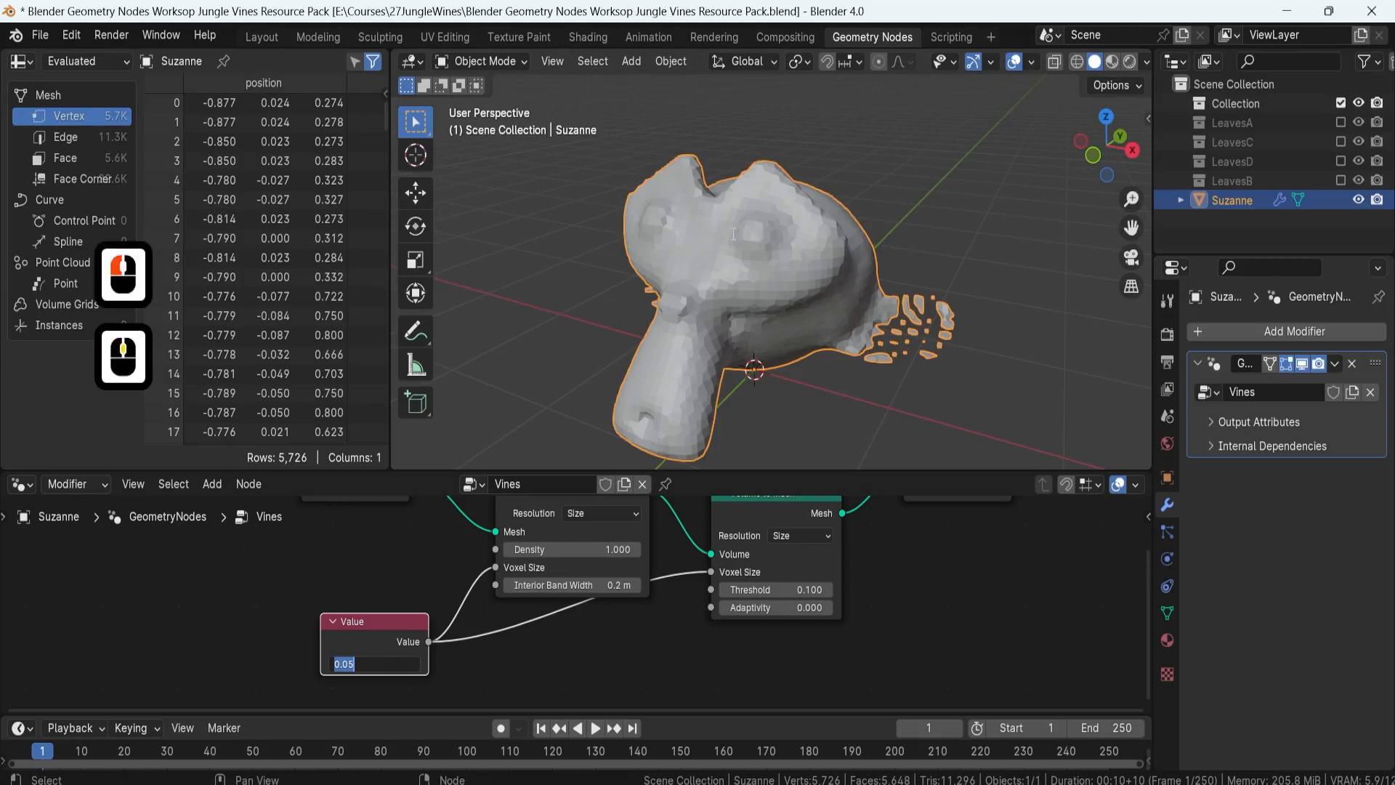
click(805, 263)
scroll(841, 207, up, 4)
middle_drag(791, 210, 739, 221)
key(Tab)
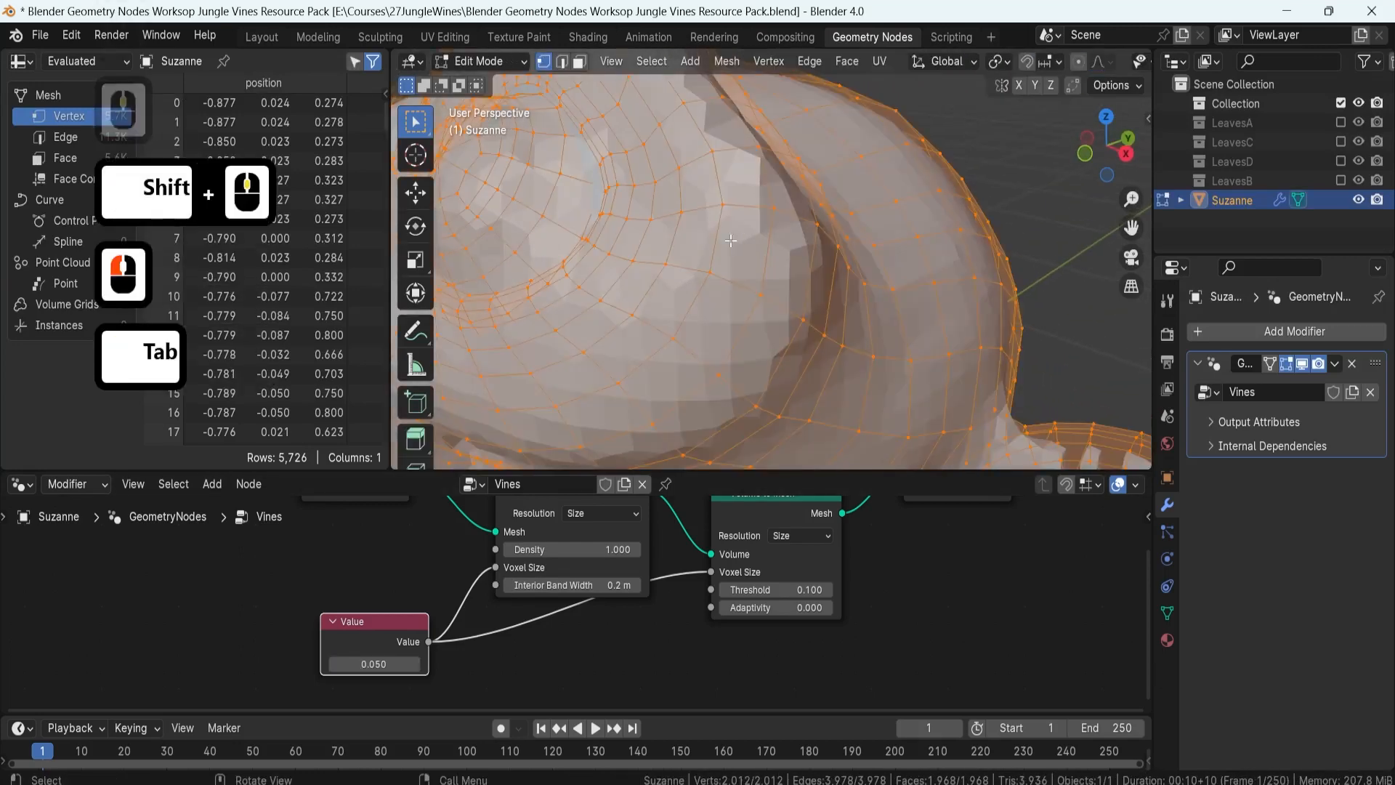
key(Tab)
key(Tab)
scroll(697, 287, down, 2)
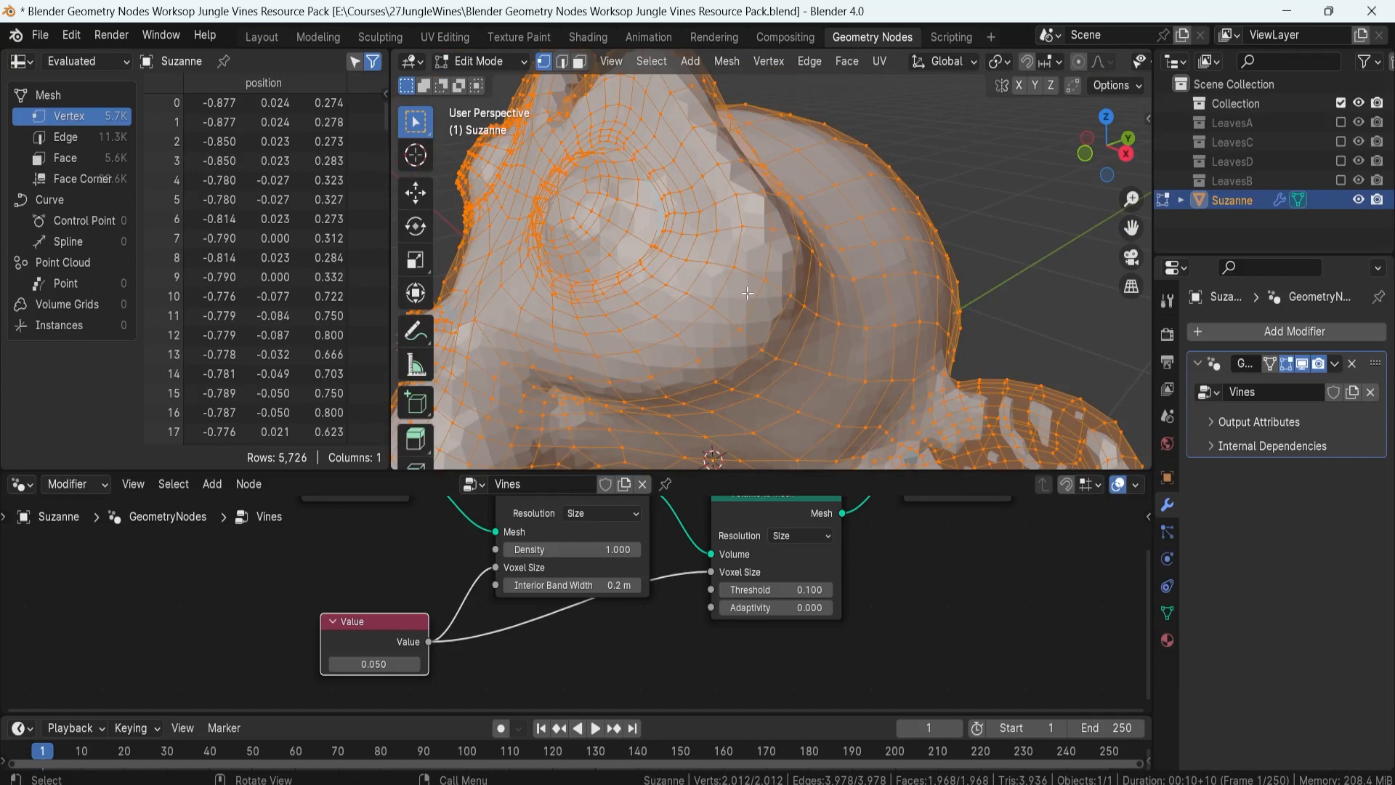
key(Tab)
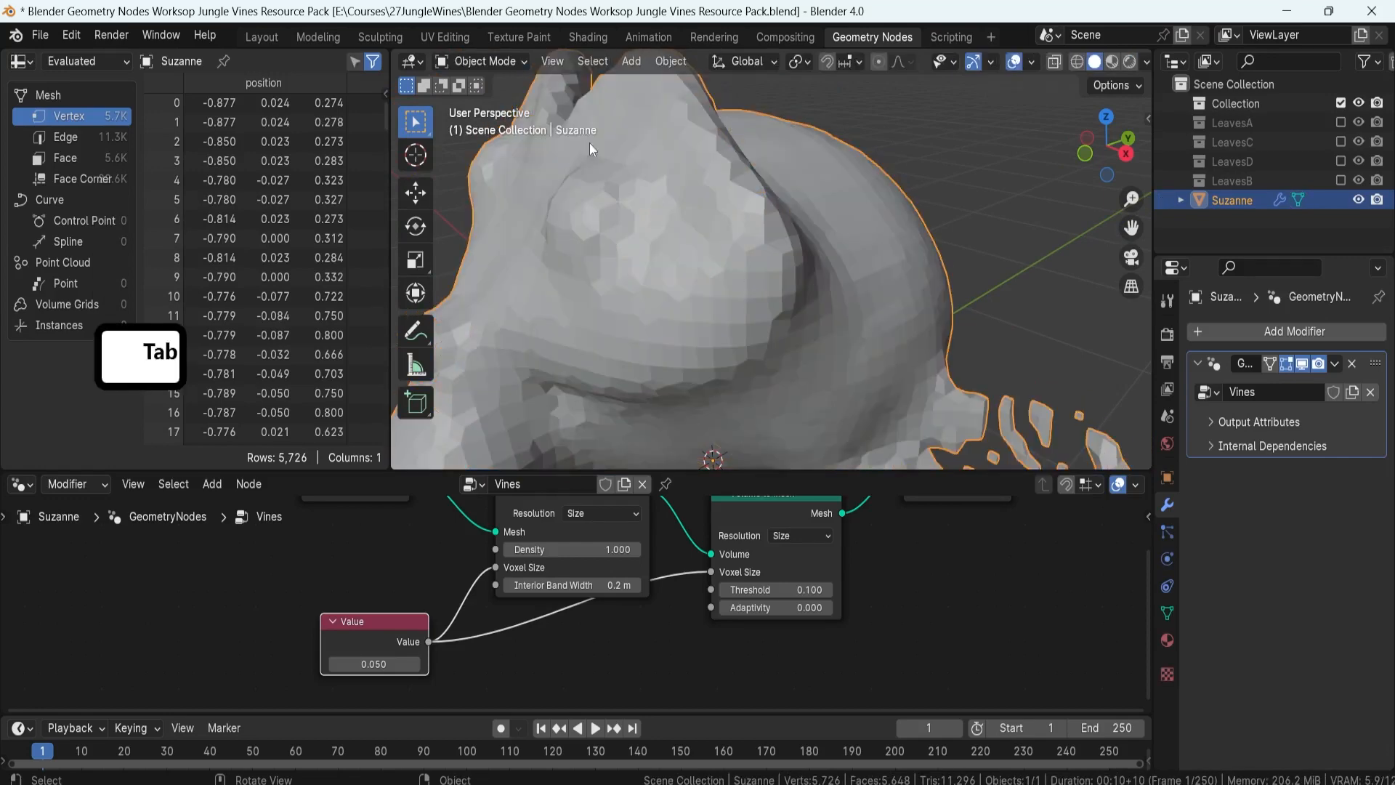
Step: Switch the viewport to wireframe shading and examine the remeshed head's topology up close
click(1079, 64)
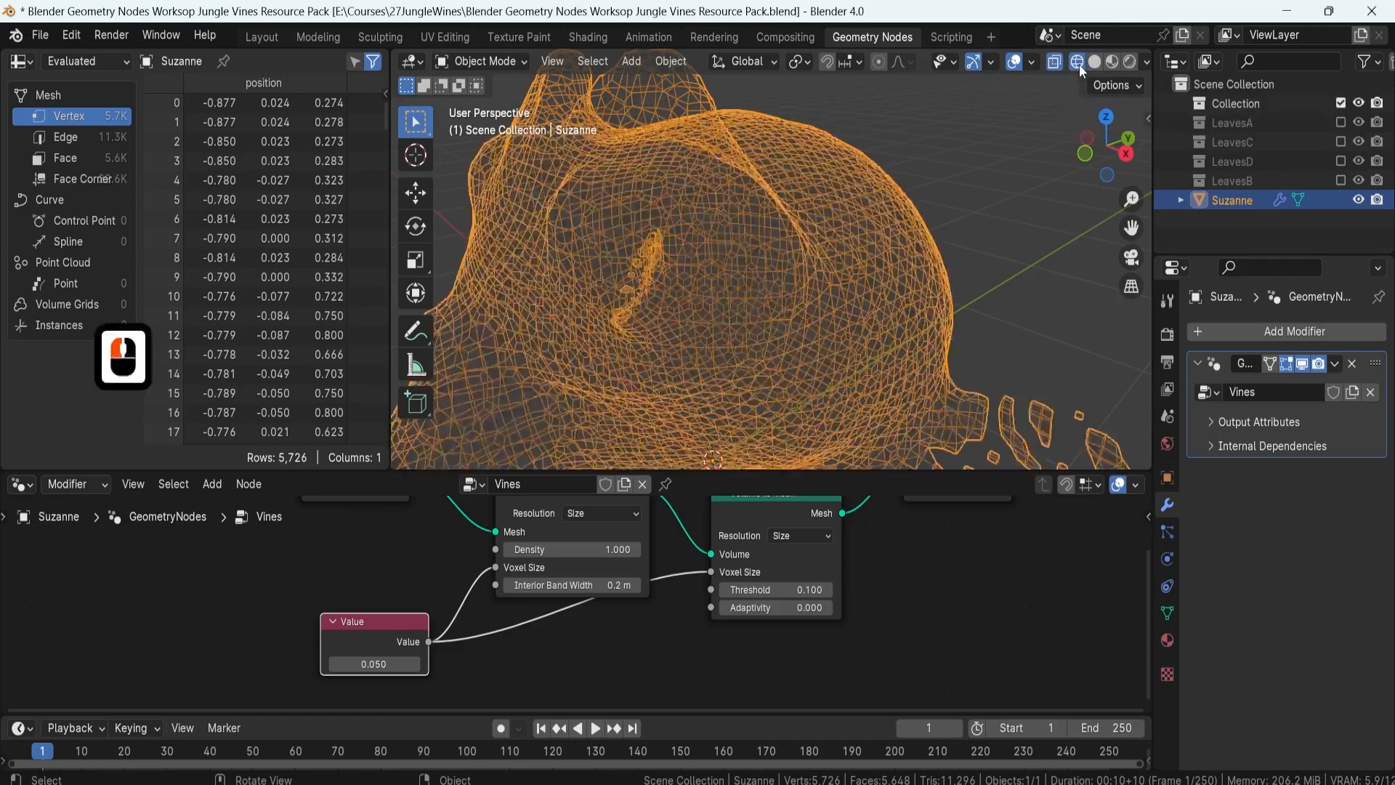
middle_drag(702, 244, 725, 242)
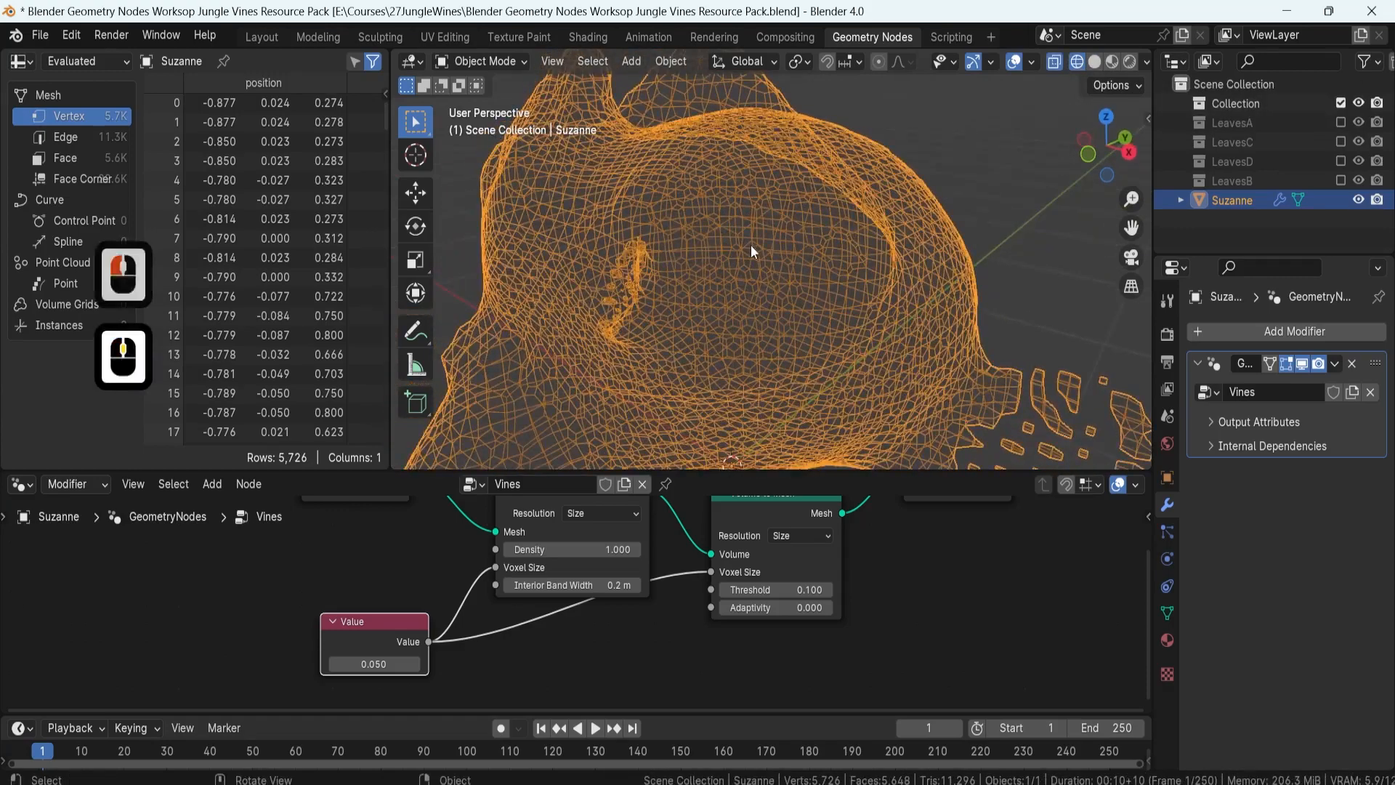
shift+middle_drag(858, 275, 681, 402)
scroll(810, 309, up, 3)
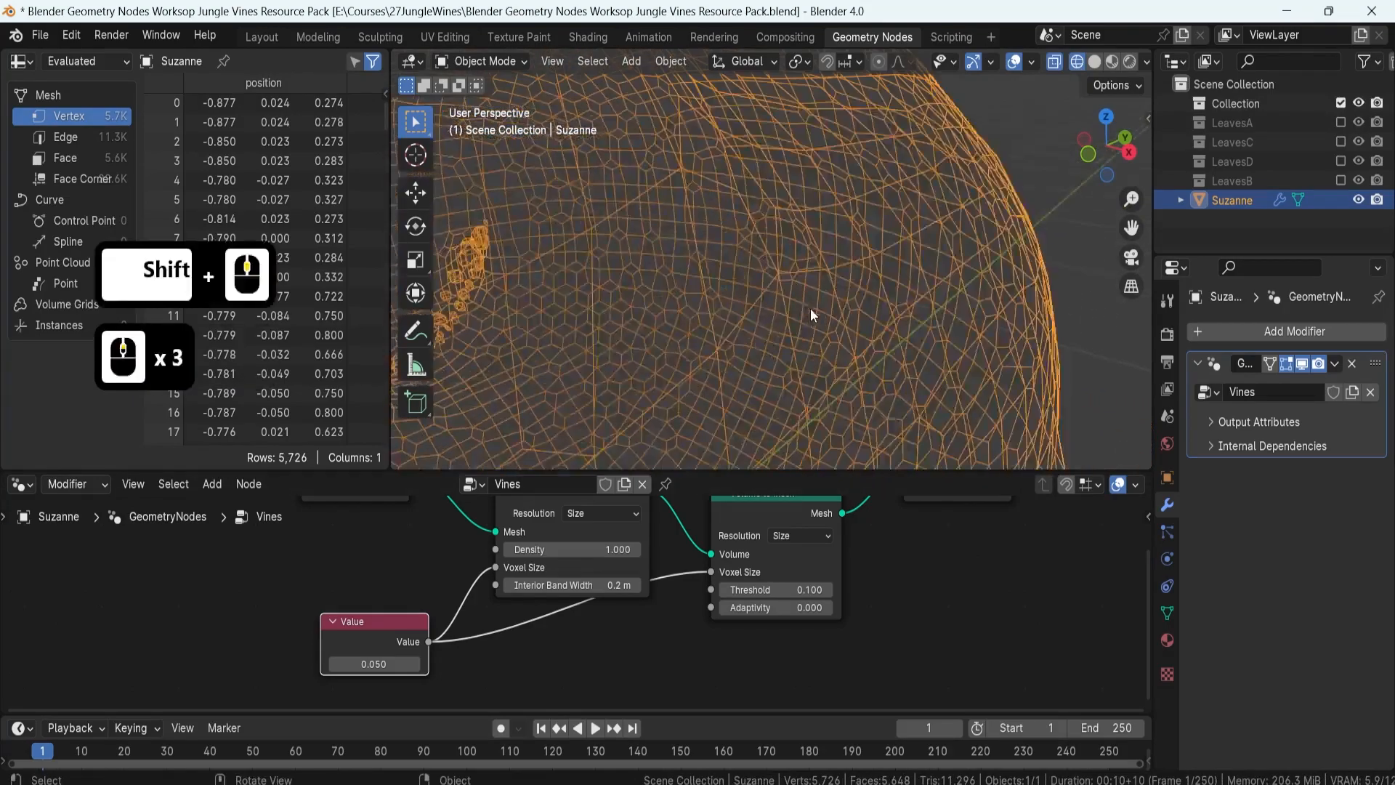
scroll(703, 252, up, 1)
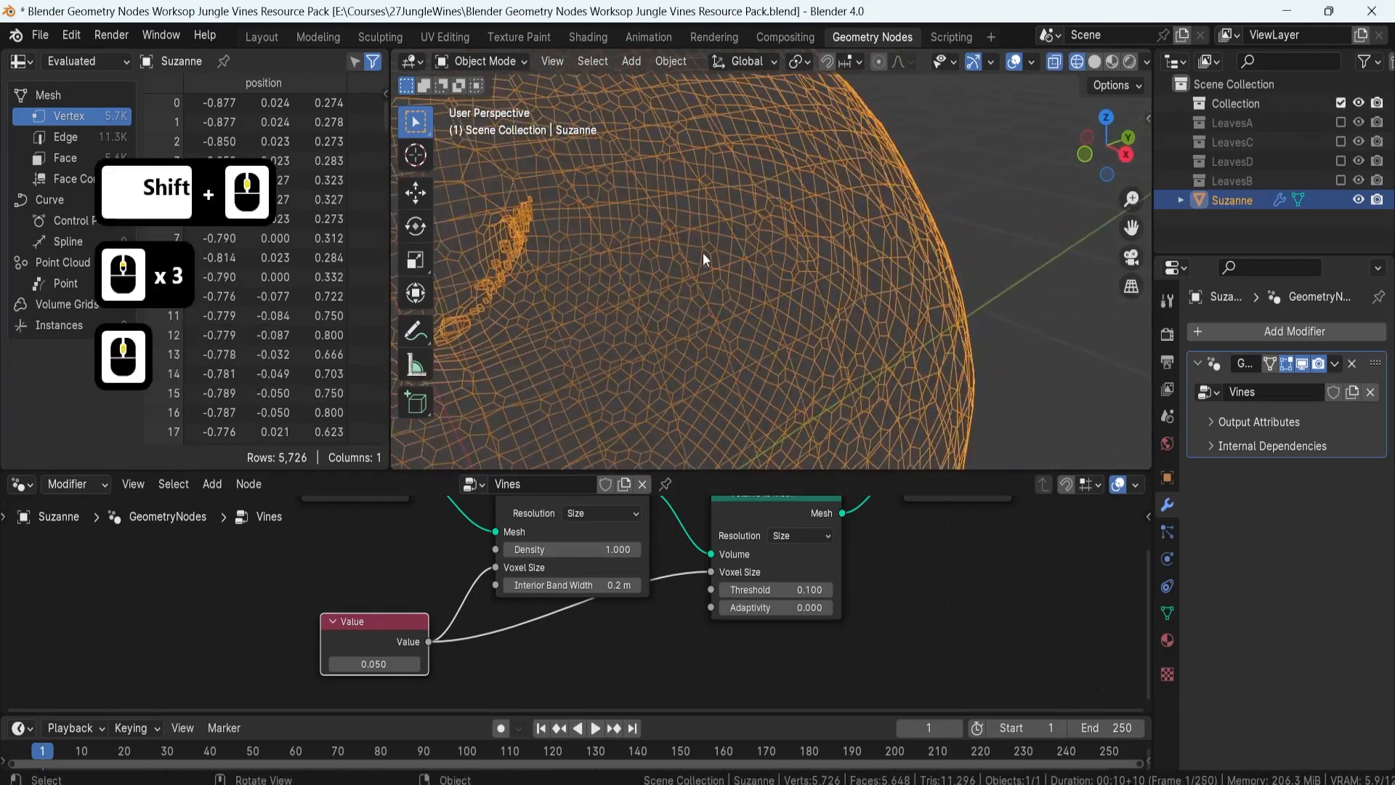
Step: Try a value of 0.01 on the Value node and restore it to 0.05
click(402, 663)
key(Right)
key(BackSpace)
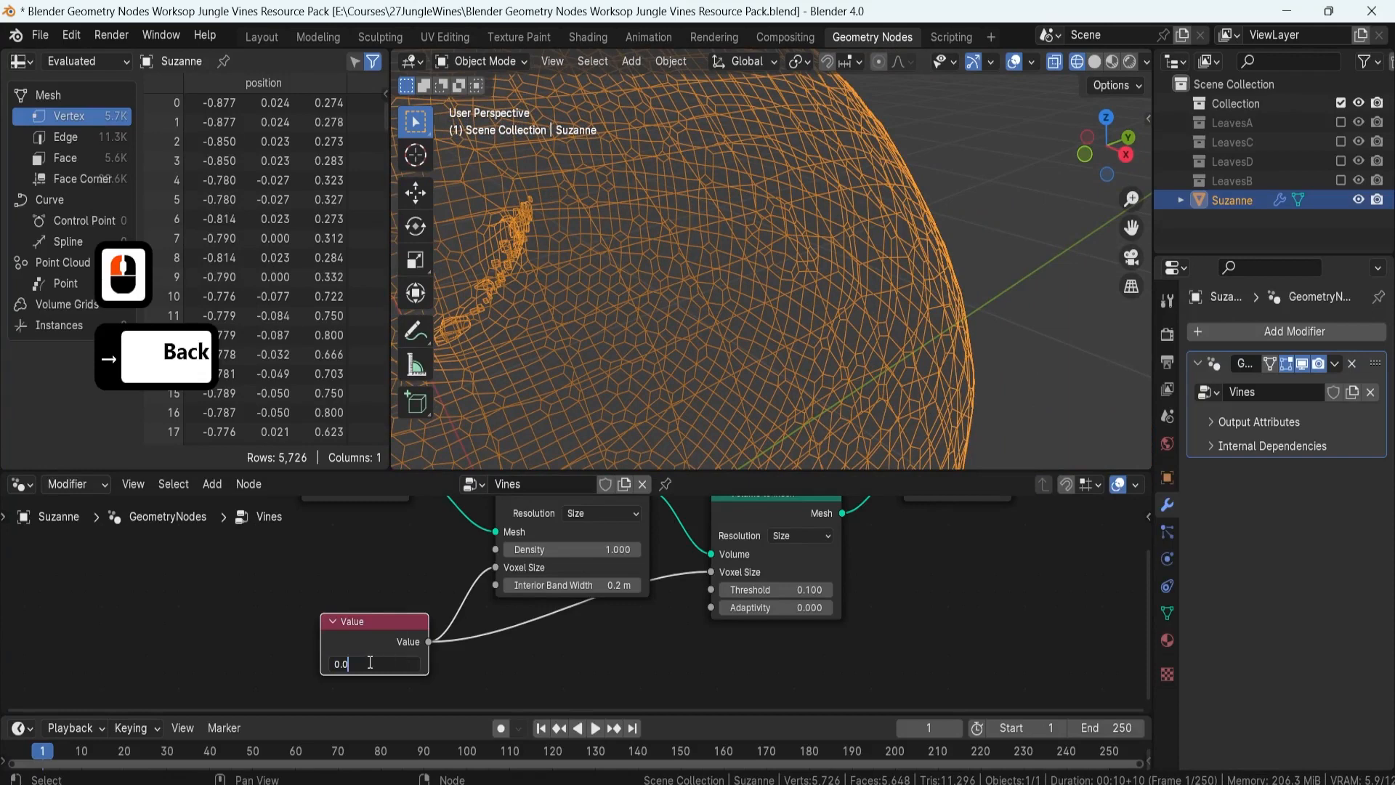
text(1)
key(Return)
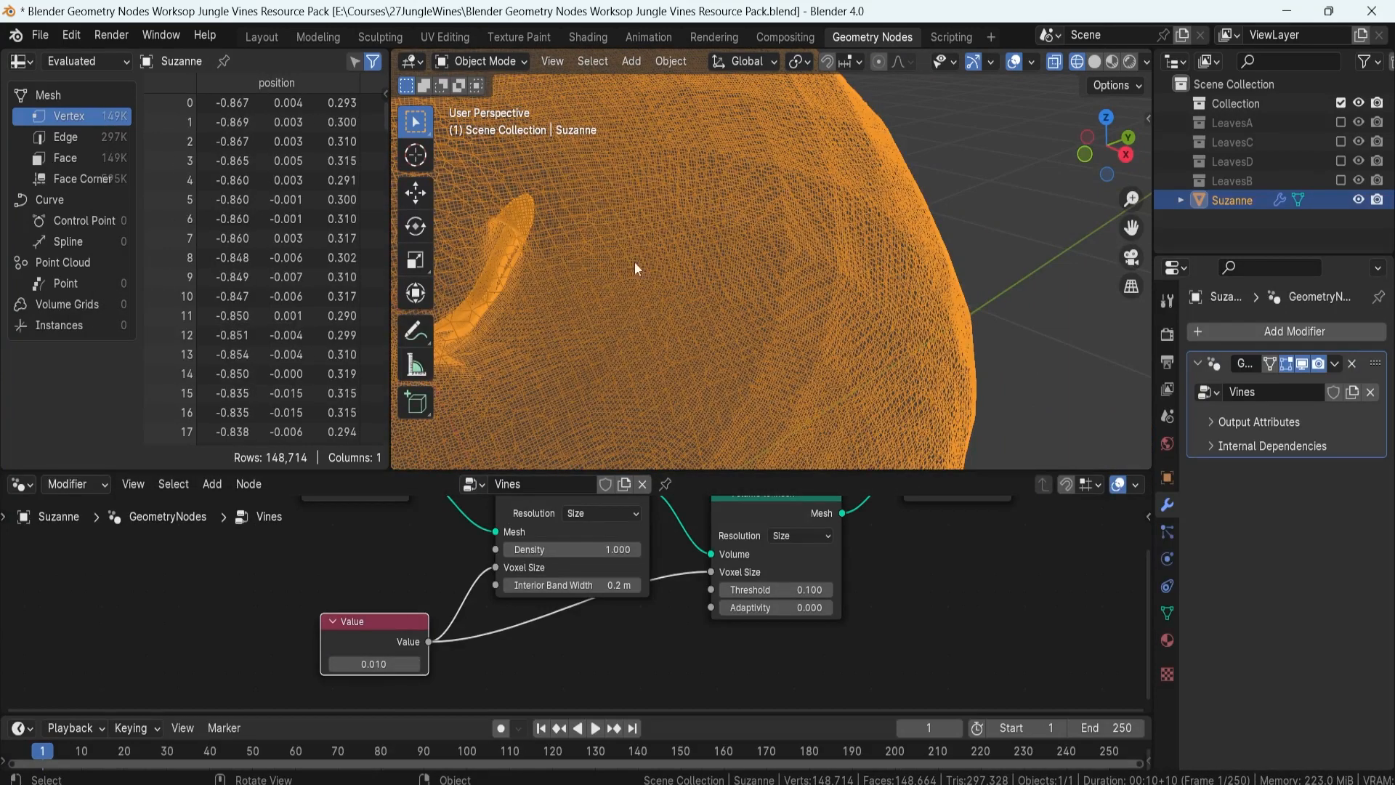
click(390, 664)
key(Right)
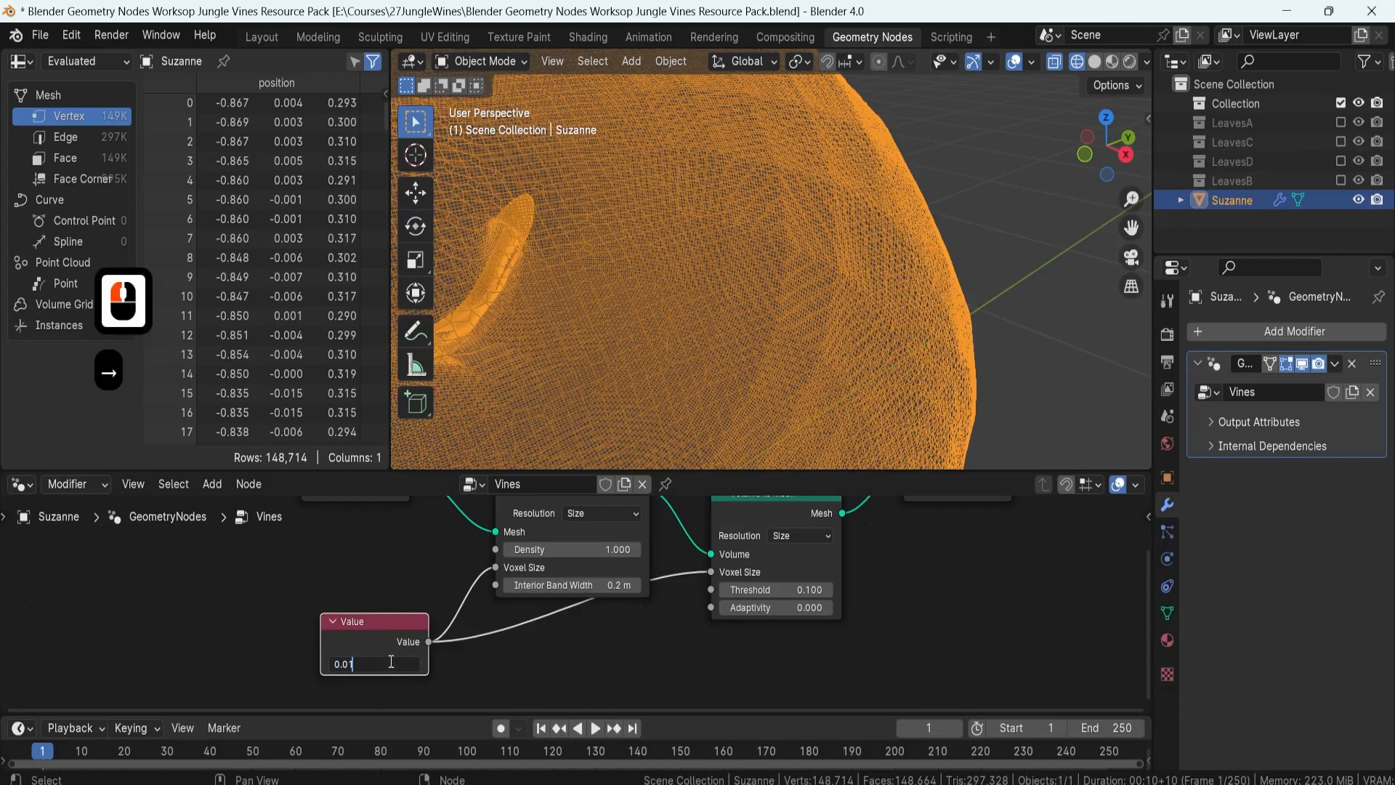
key(BackSpace)
text(5)
key(Return)
scroll(613, 351, up, 3)
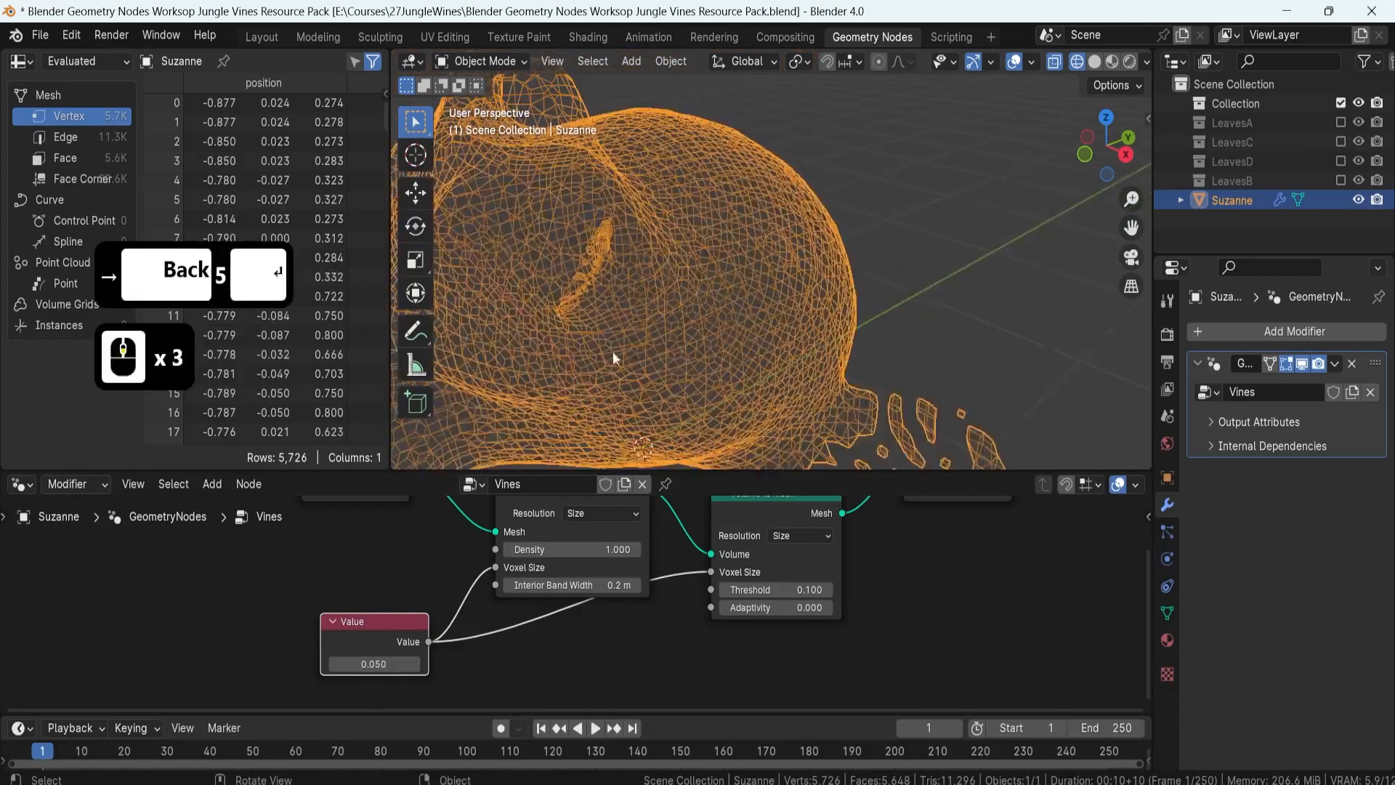
shift+middle_drag(612, 351, 523, 237)
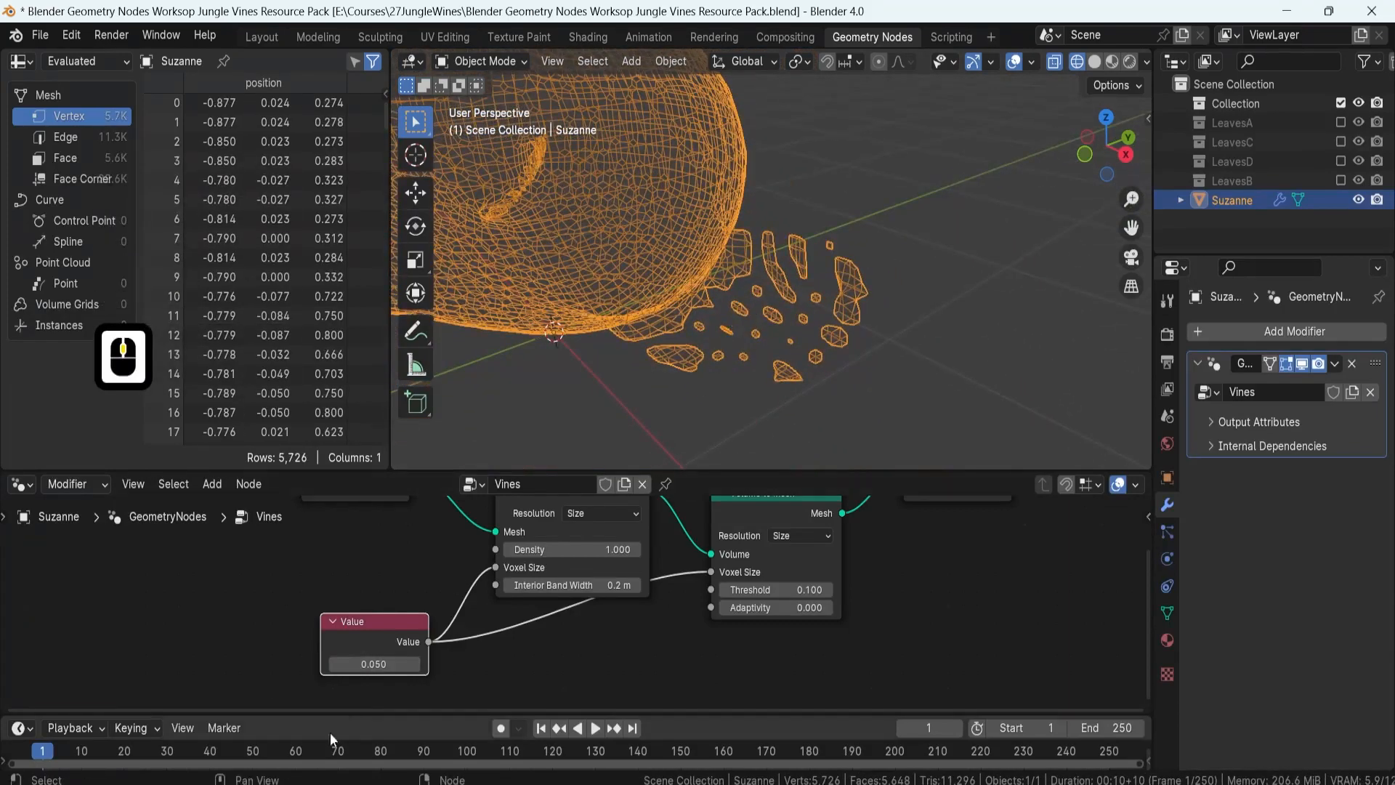
Step: Try a value of 0.03 on the Value node to refine the remeshed ear
middle_drag(822, 290, 835, 190)
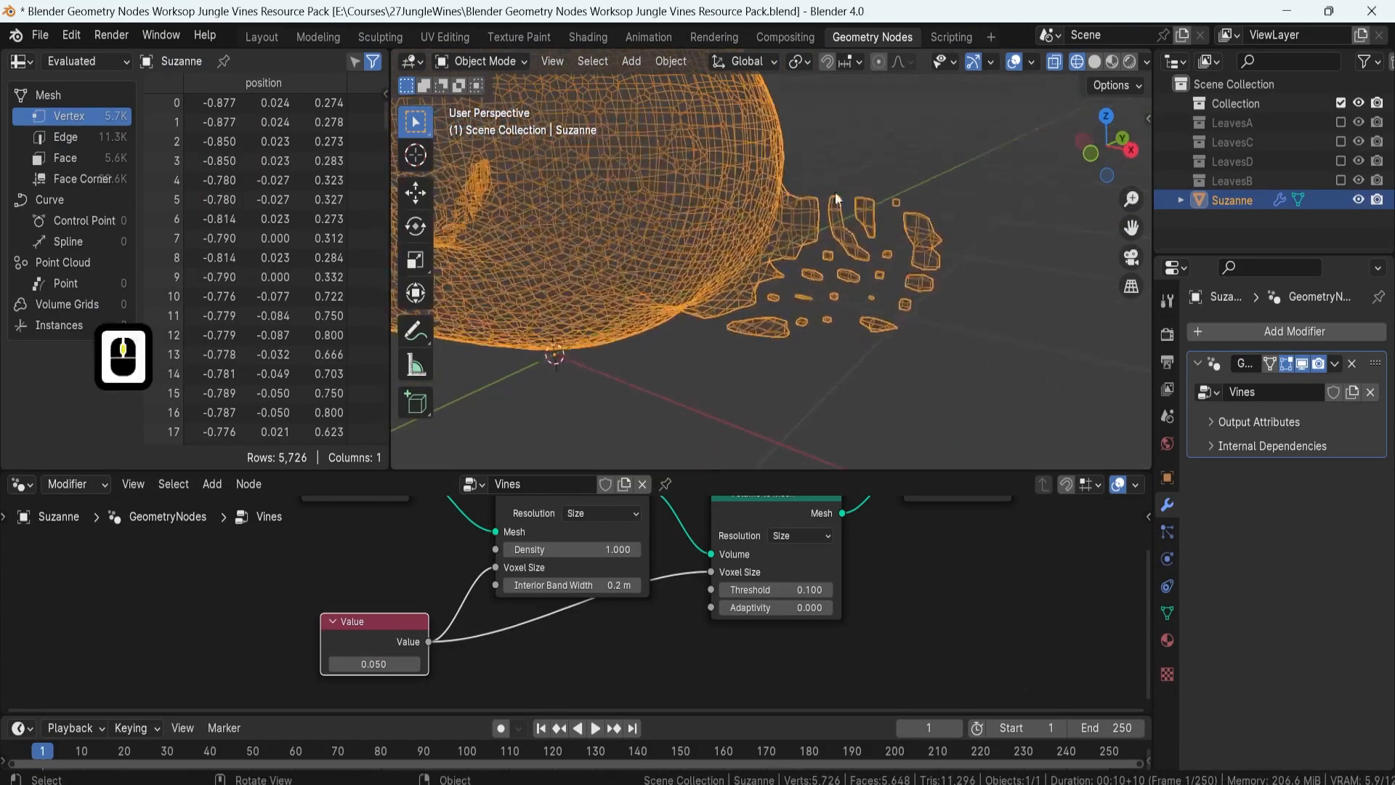
double_click(380, 664)
key(BackSpace)
key(BackSpace)
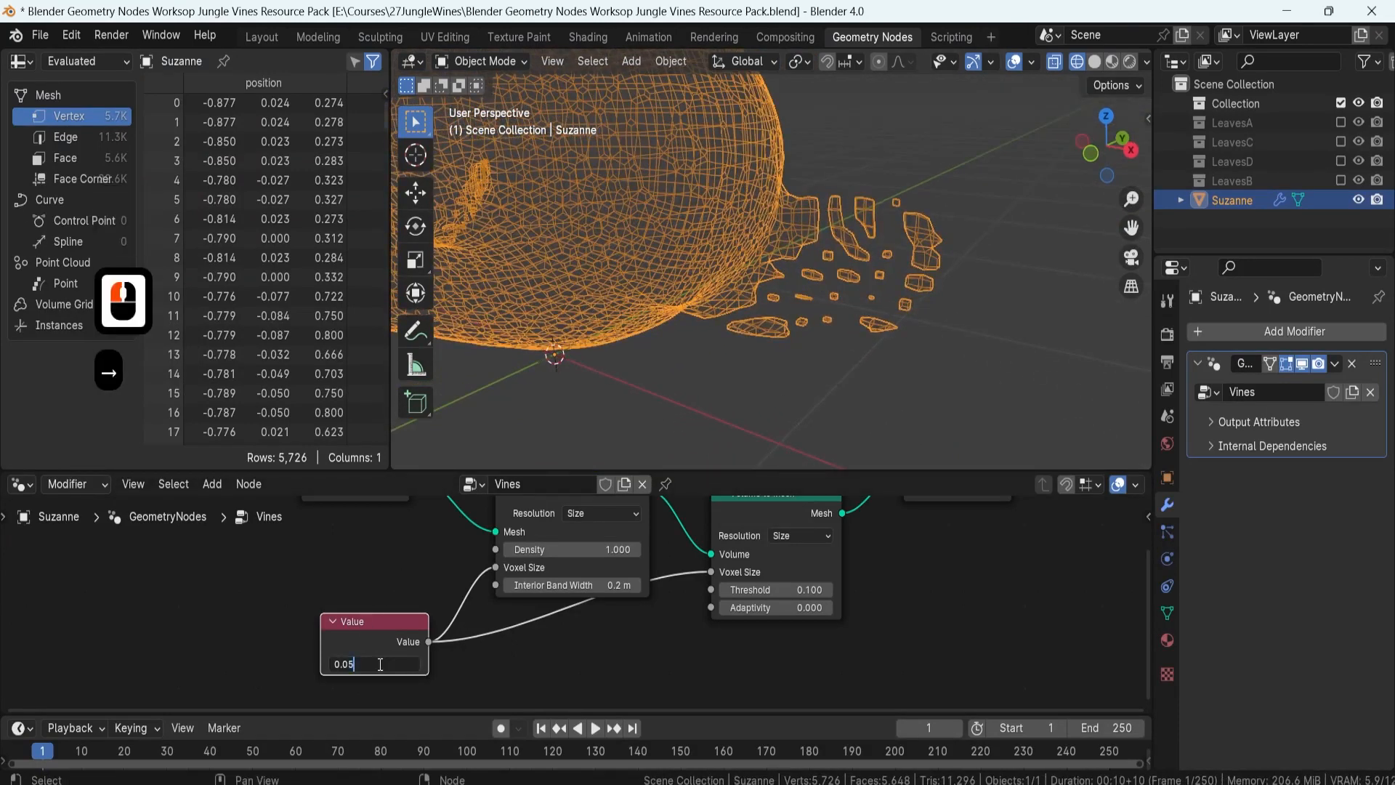
text(3)
key(Return)
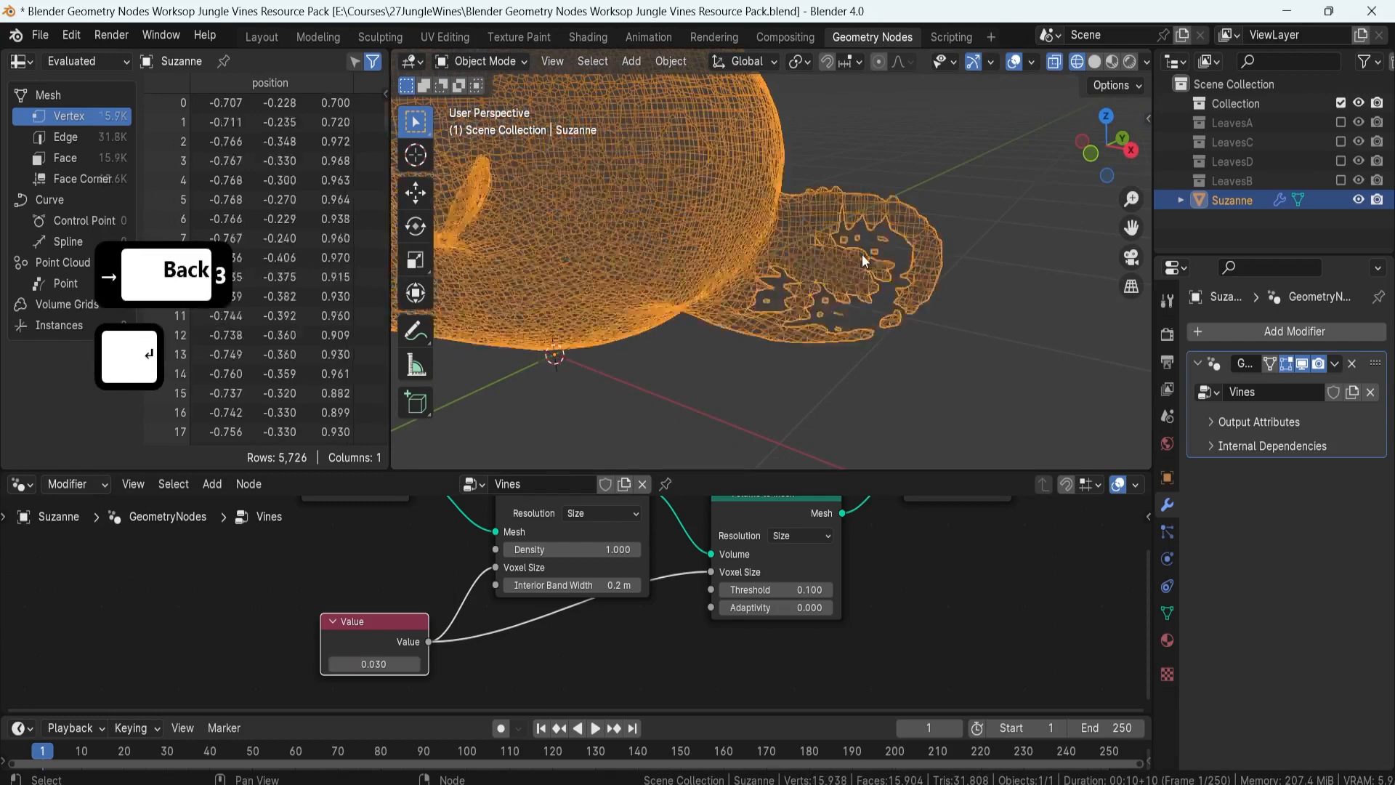
Step: Try a finer value of 0.02 on the Value node and check the ear's surface
double_click(402, 664)
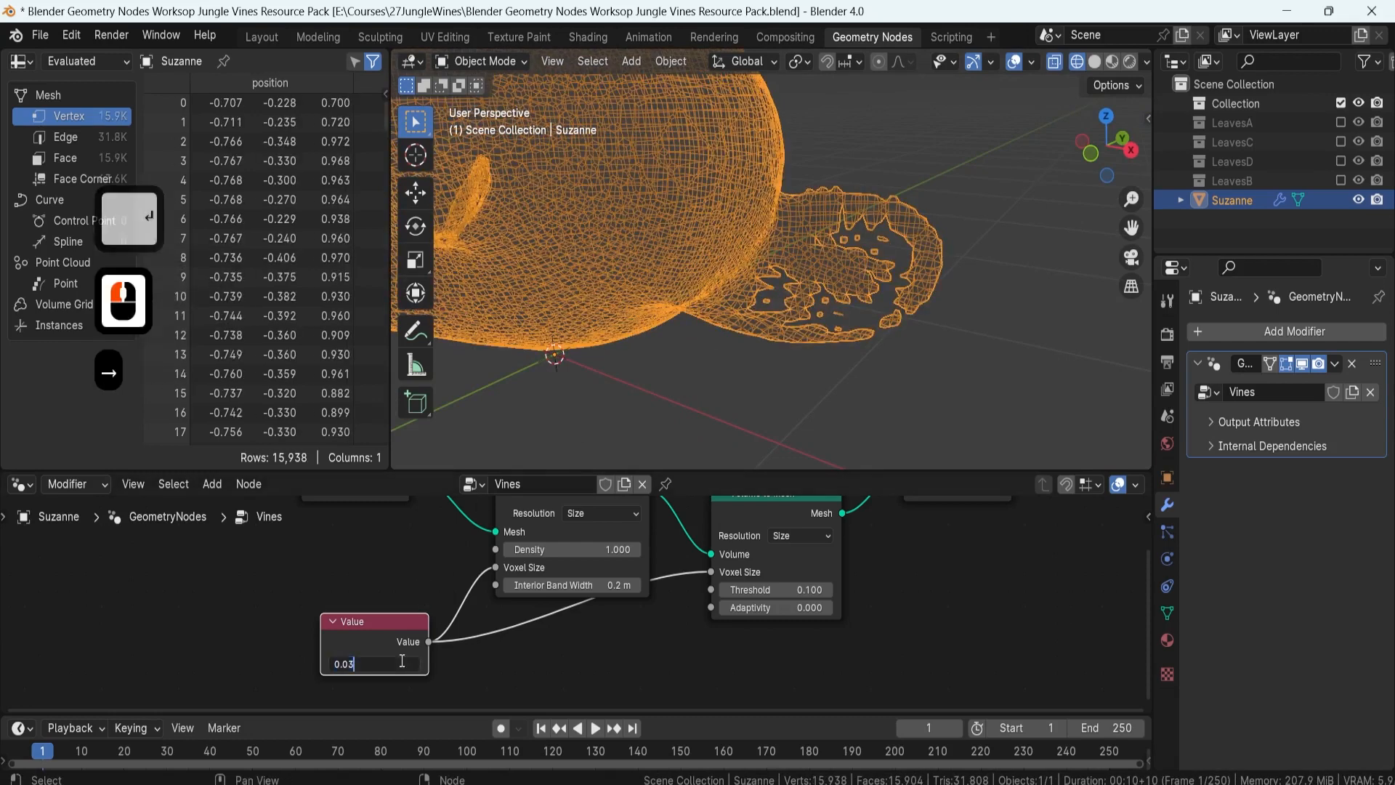
key(BackSpace)
key(BackSpace)
text(2)
key(Return)
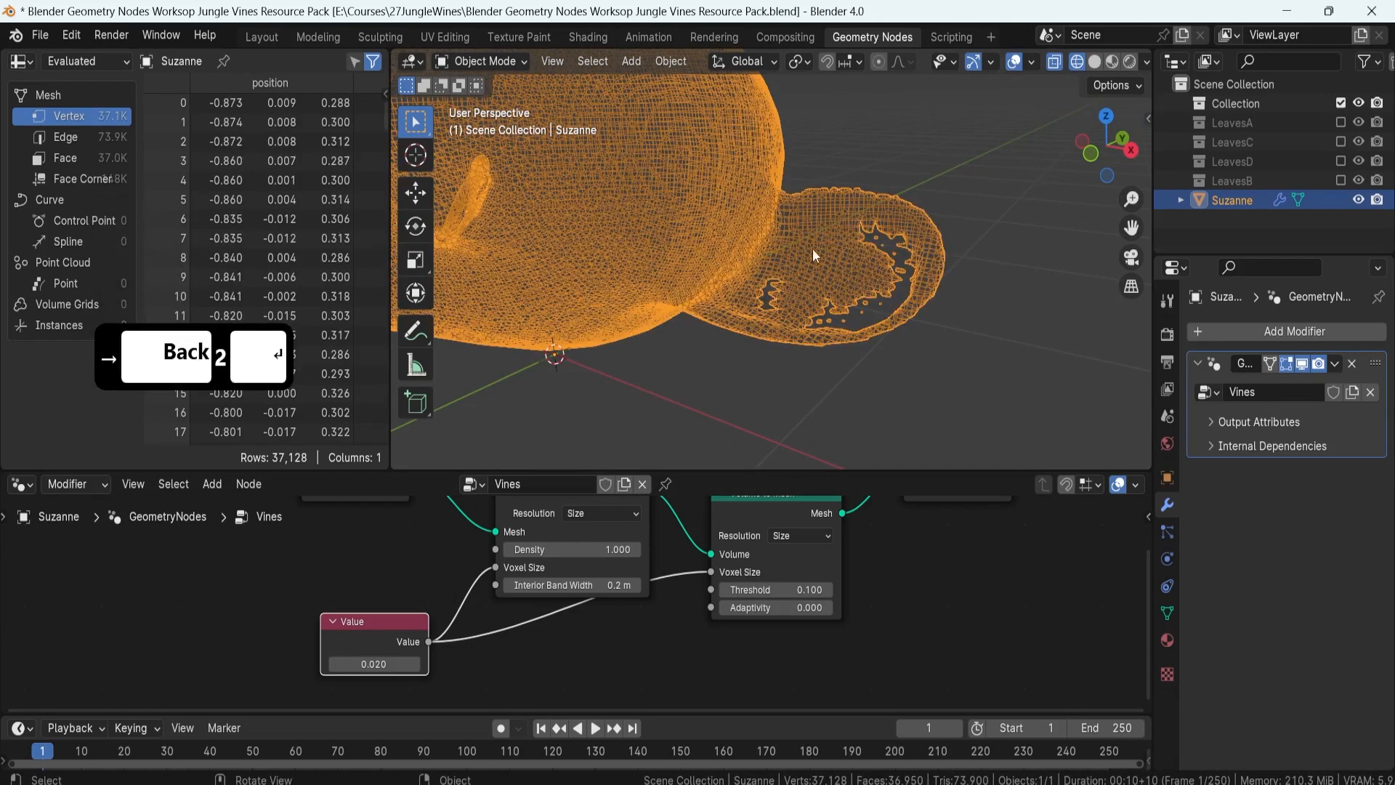
middle_drag(779, 237, 609, 428)
Step: Restore the Value node to 0.05
double_click(401, 664)
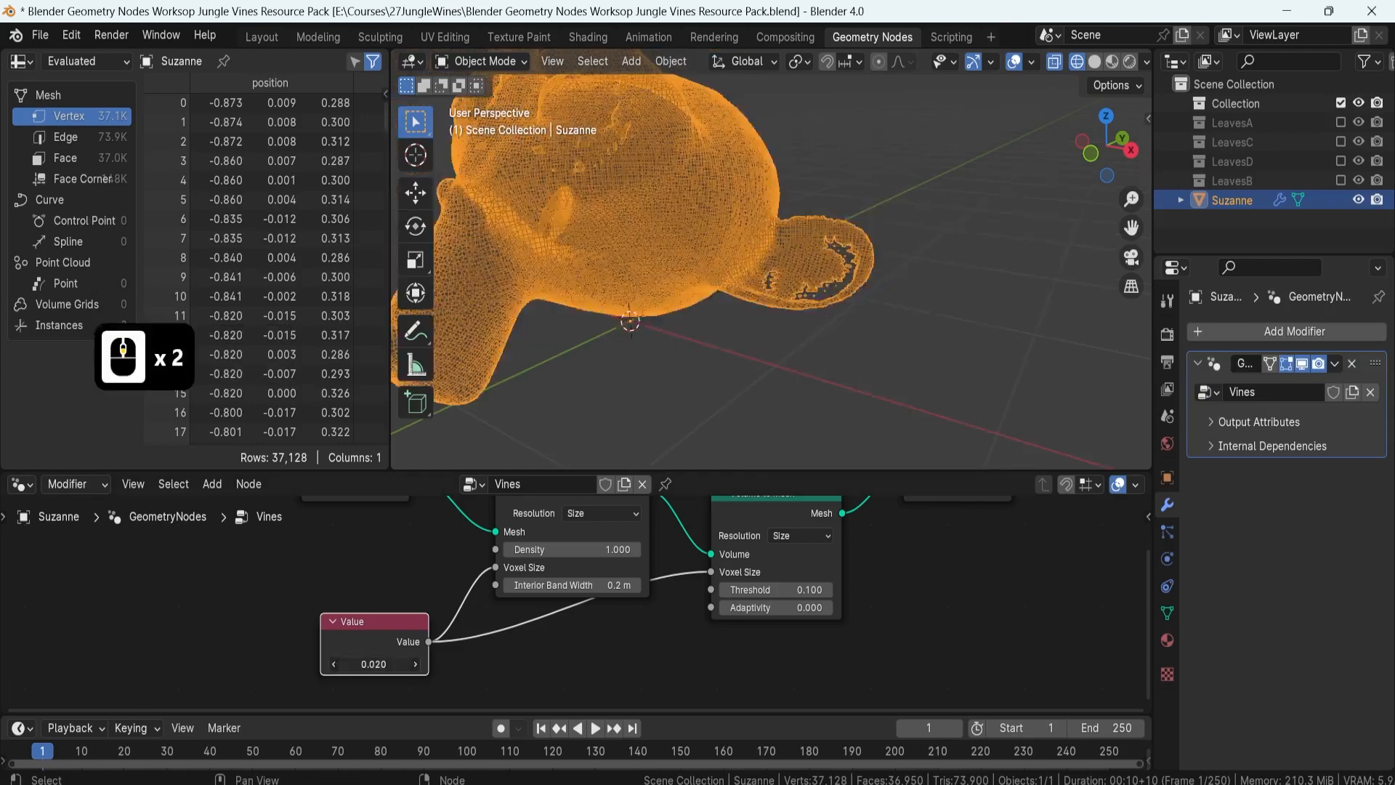
key(Right)
key(BackSpace)
text(5)
key(Return)
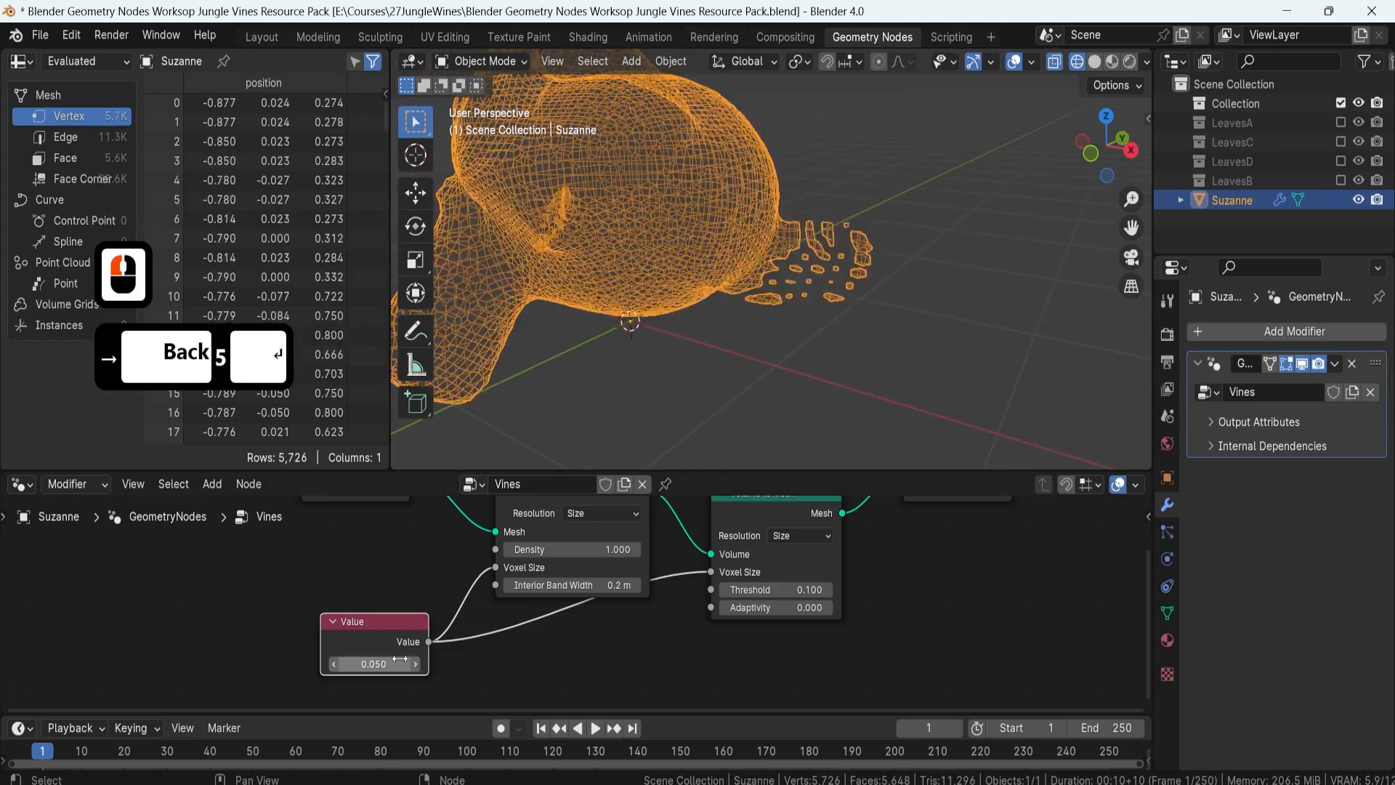
key(F8)
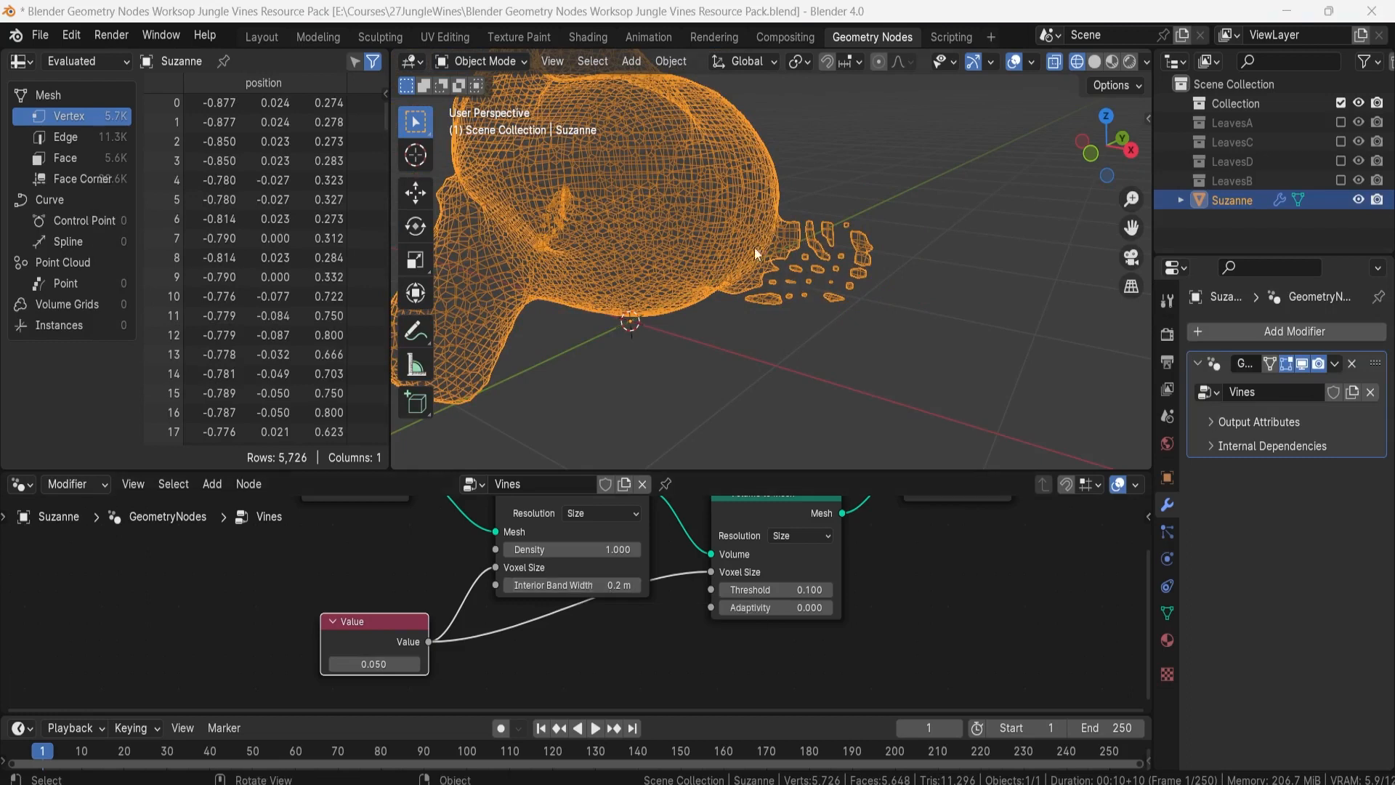
Step: Reduce the Interior Band Width of the mesh-to-volume conversion to 0.0001 m
click(616, 585)
click(581, 640)
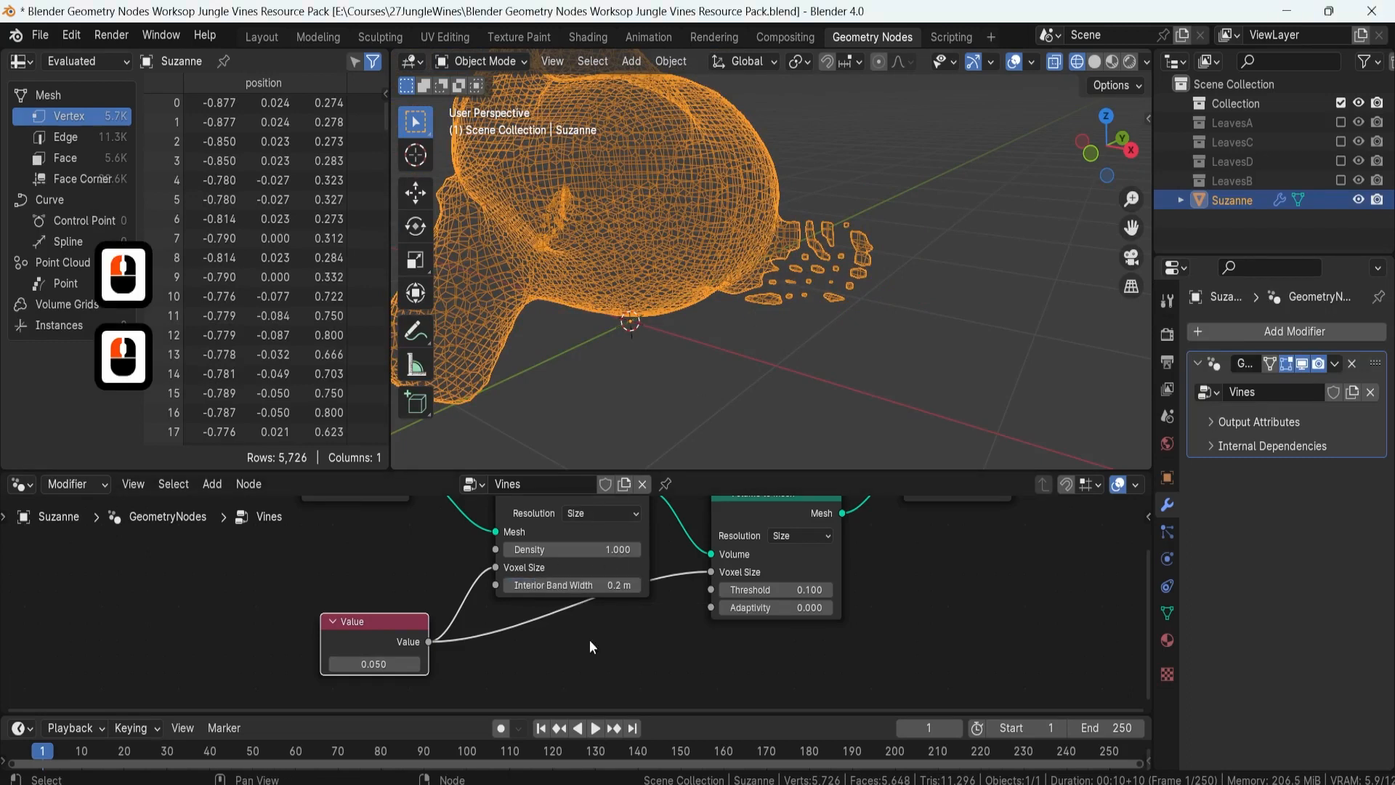
drag(574, 585, 523, 585)
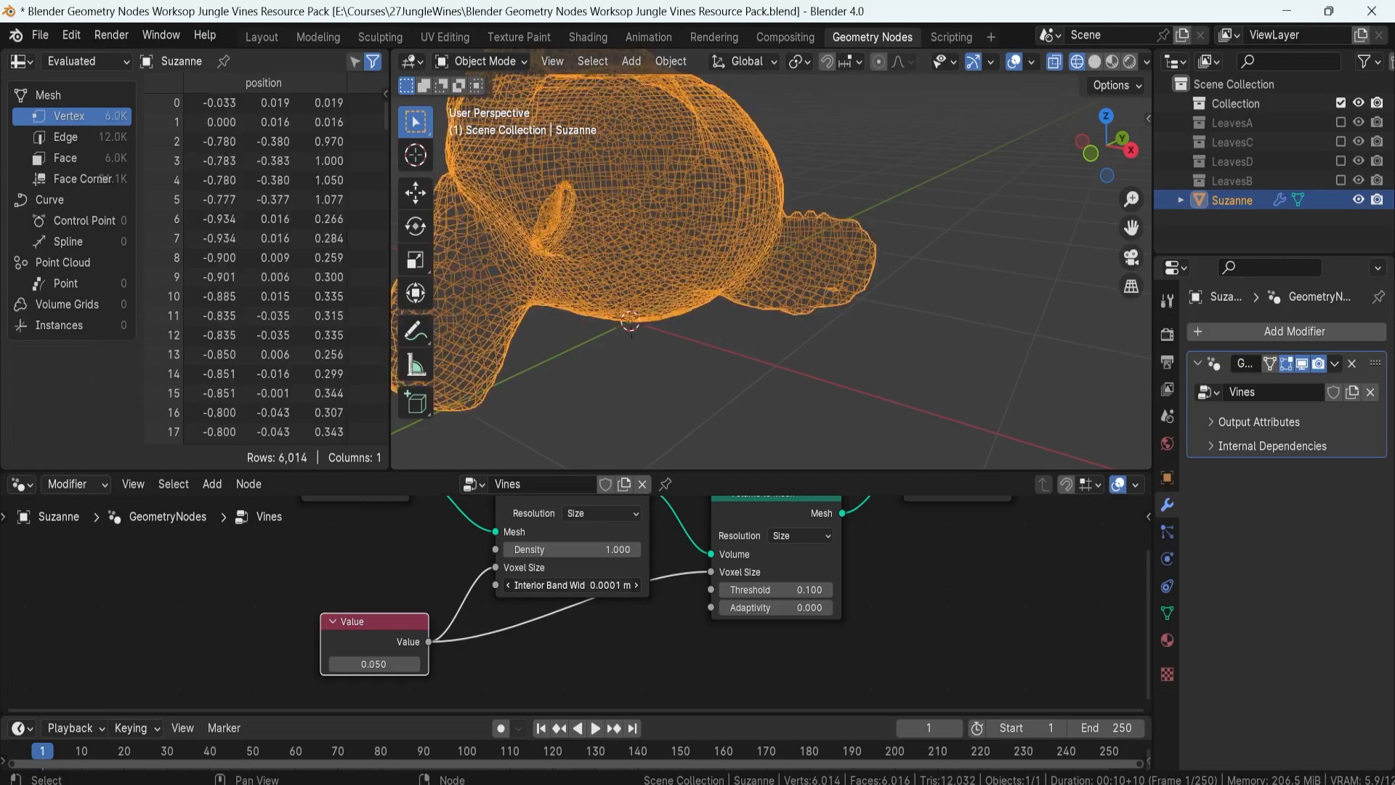
click(583, 590)
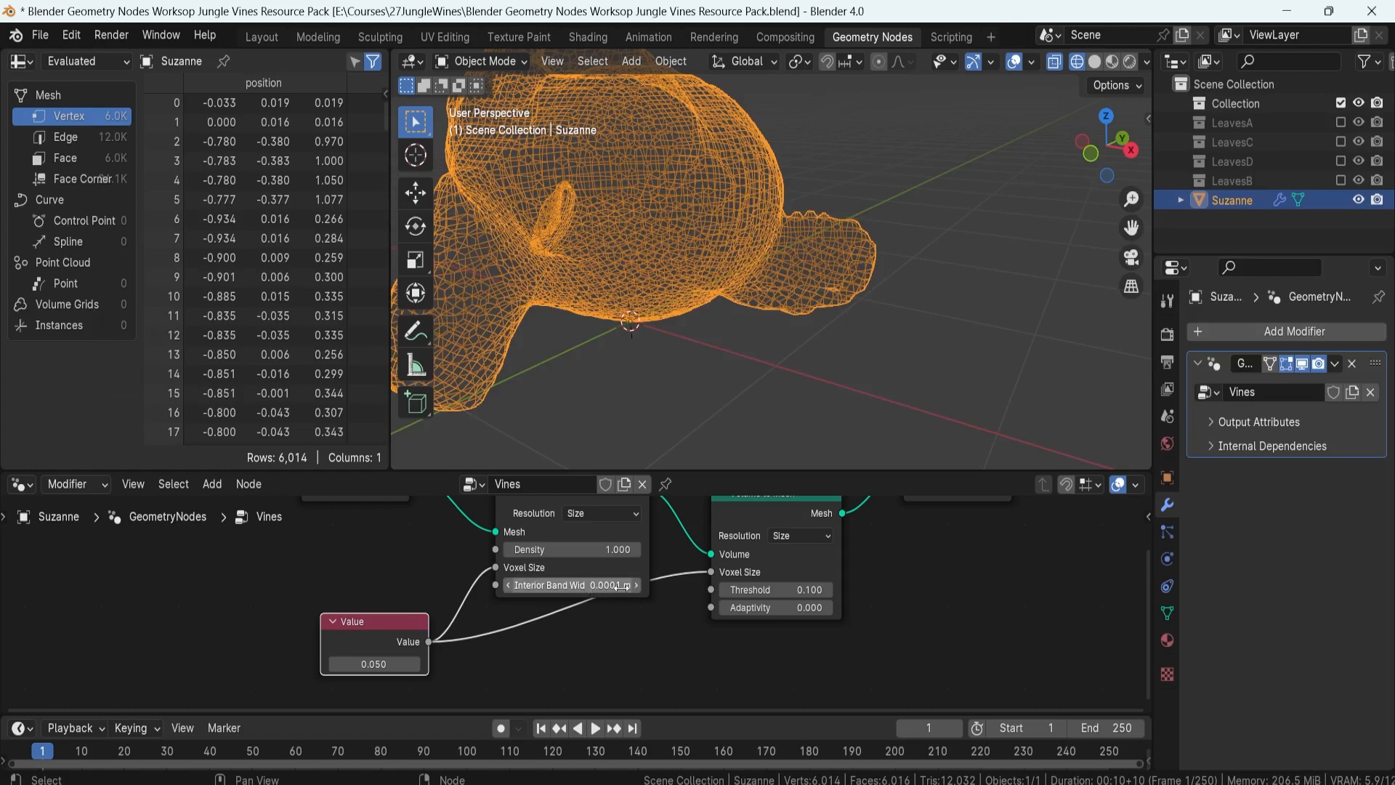
Step: Inspect the remeshed head and ears from several angles in wireframe and return the viewport to solid shading
middle_drag(827, 263, 713, 327)
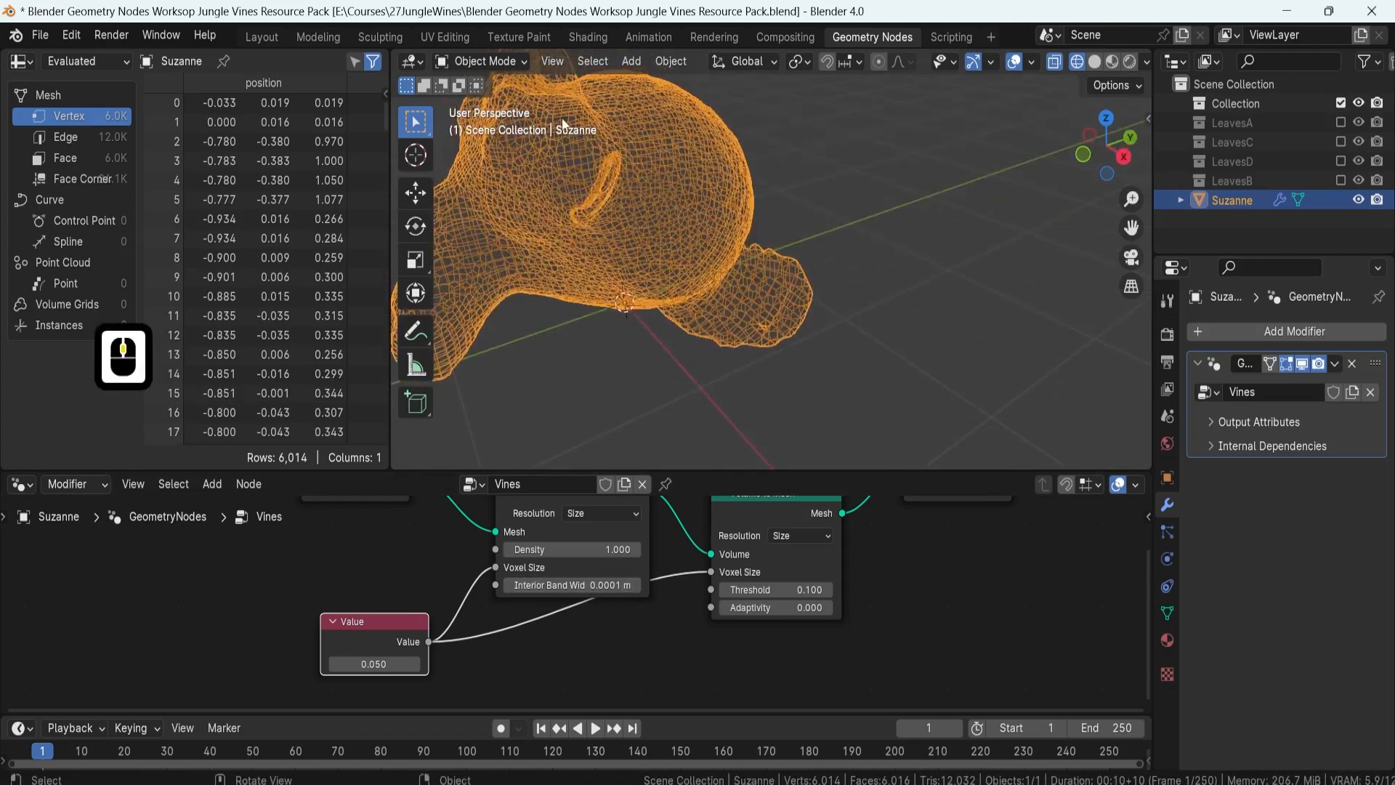
middle_drag(564, 123, 773, 116)
middle_drag(691, 334, 509, 323)
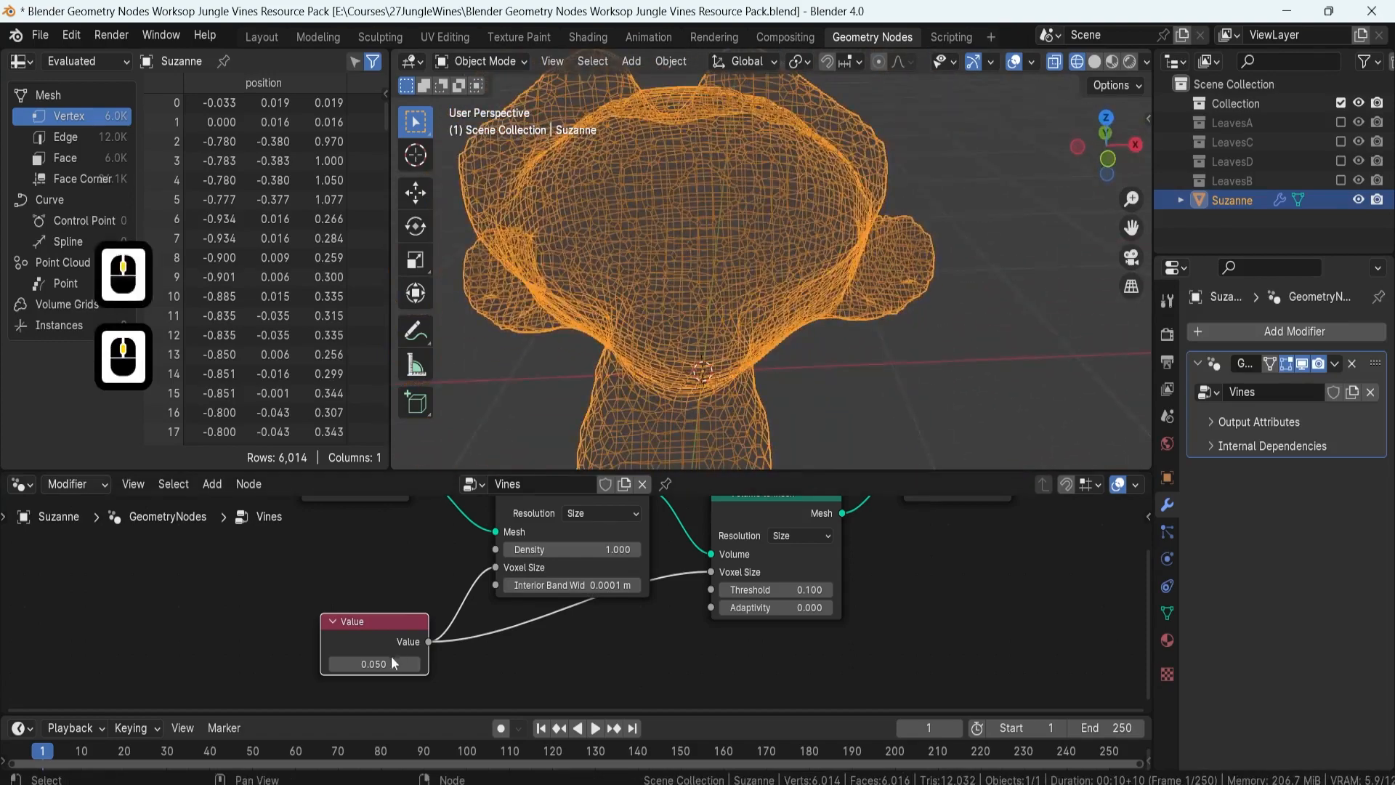
middle_drag(779, 348, 743, 268)
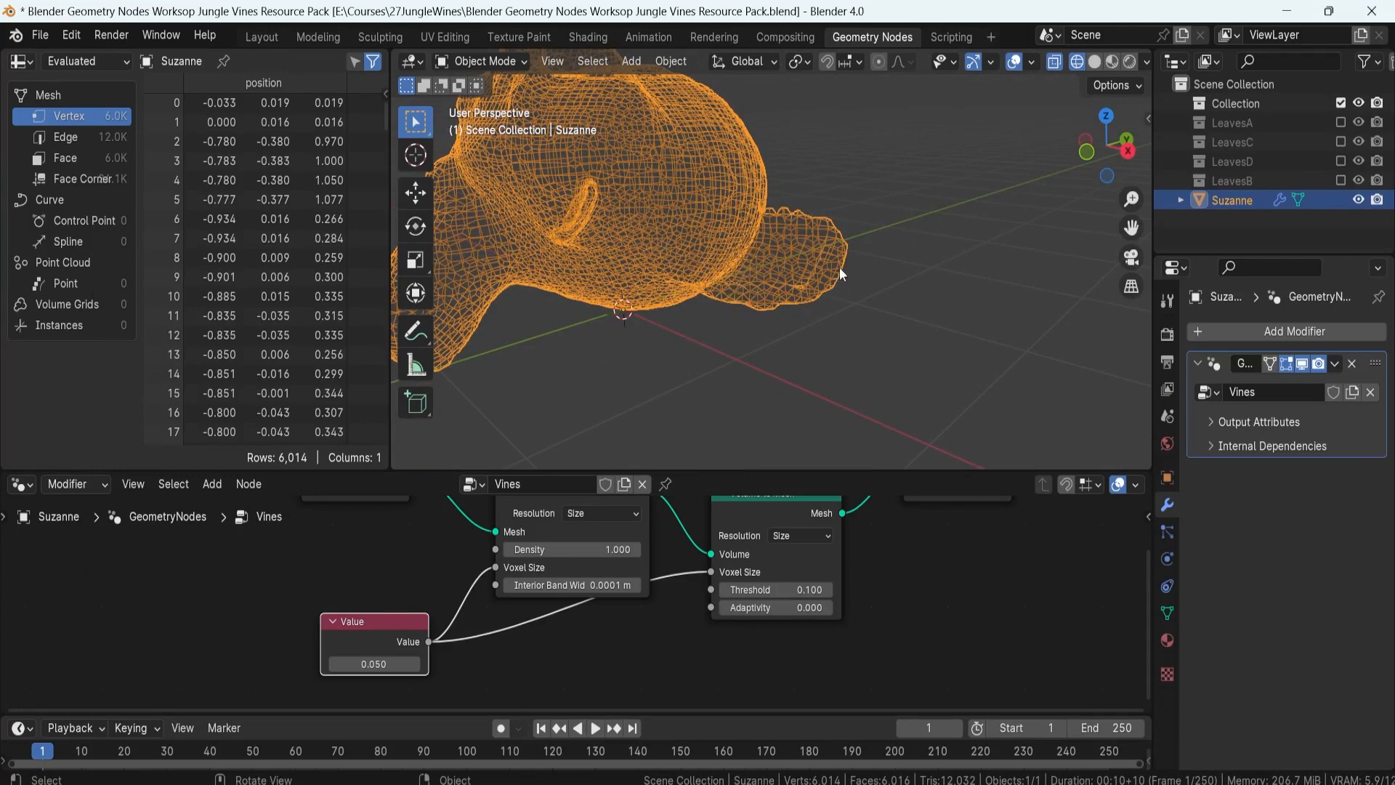
middle_drag(798, 260, 765, 285)
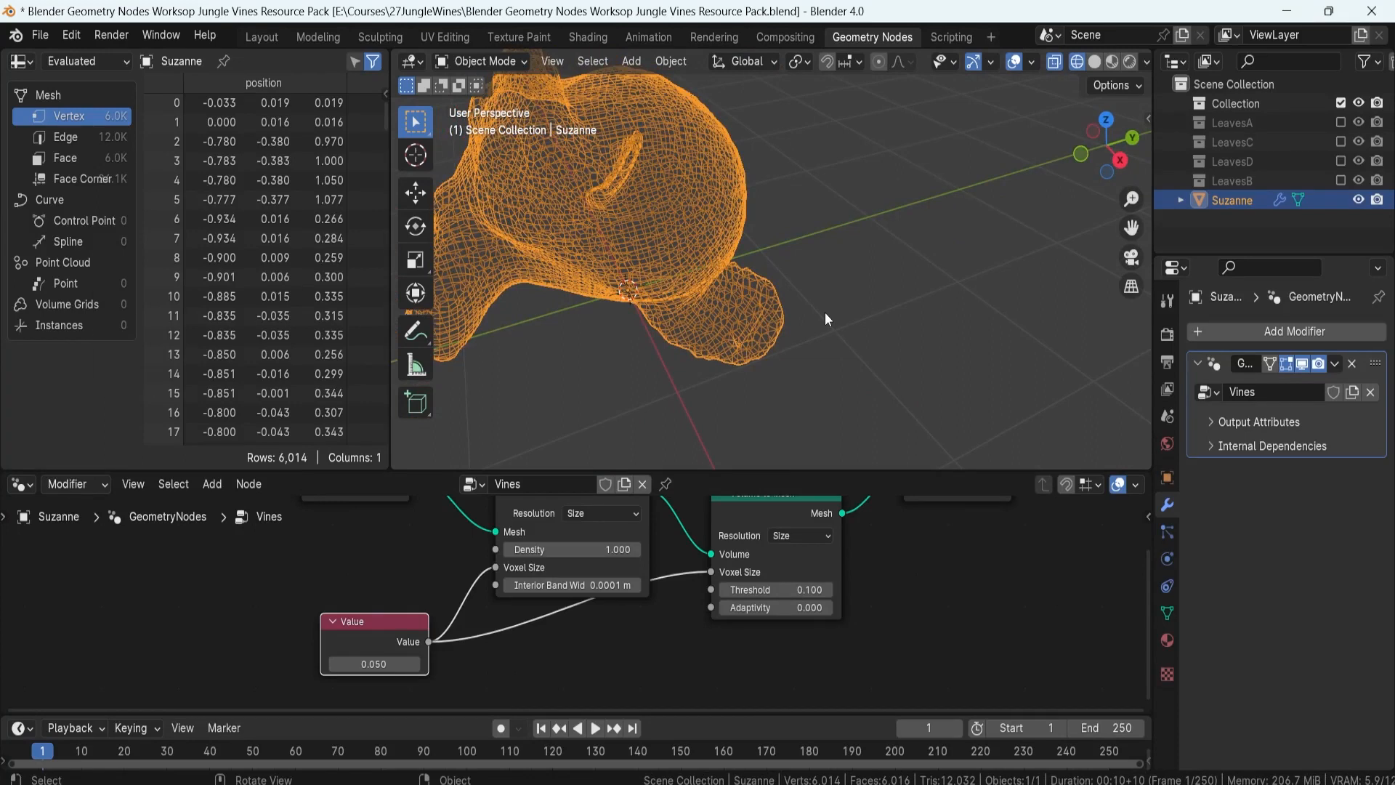
key(F8)
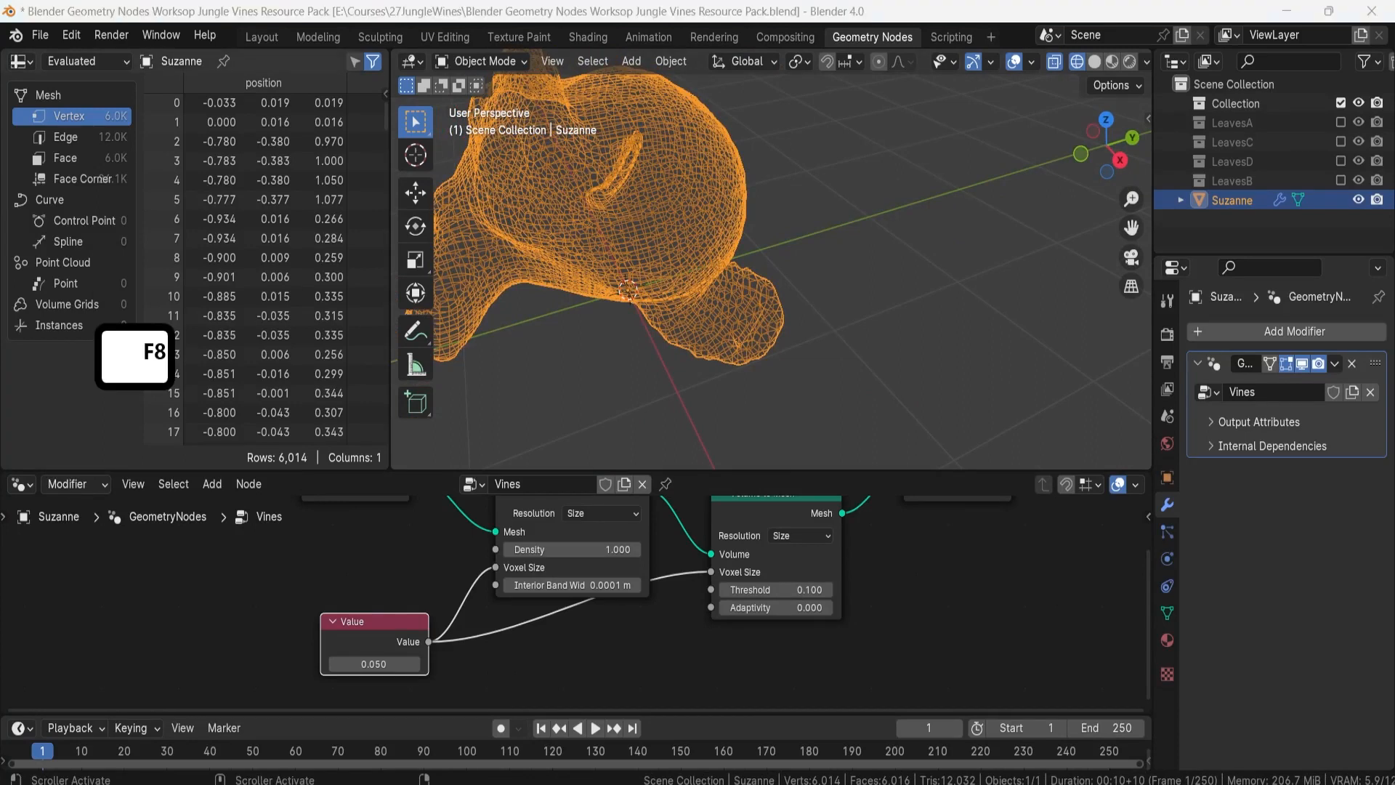
click(1095, 61)
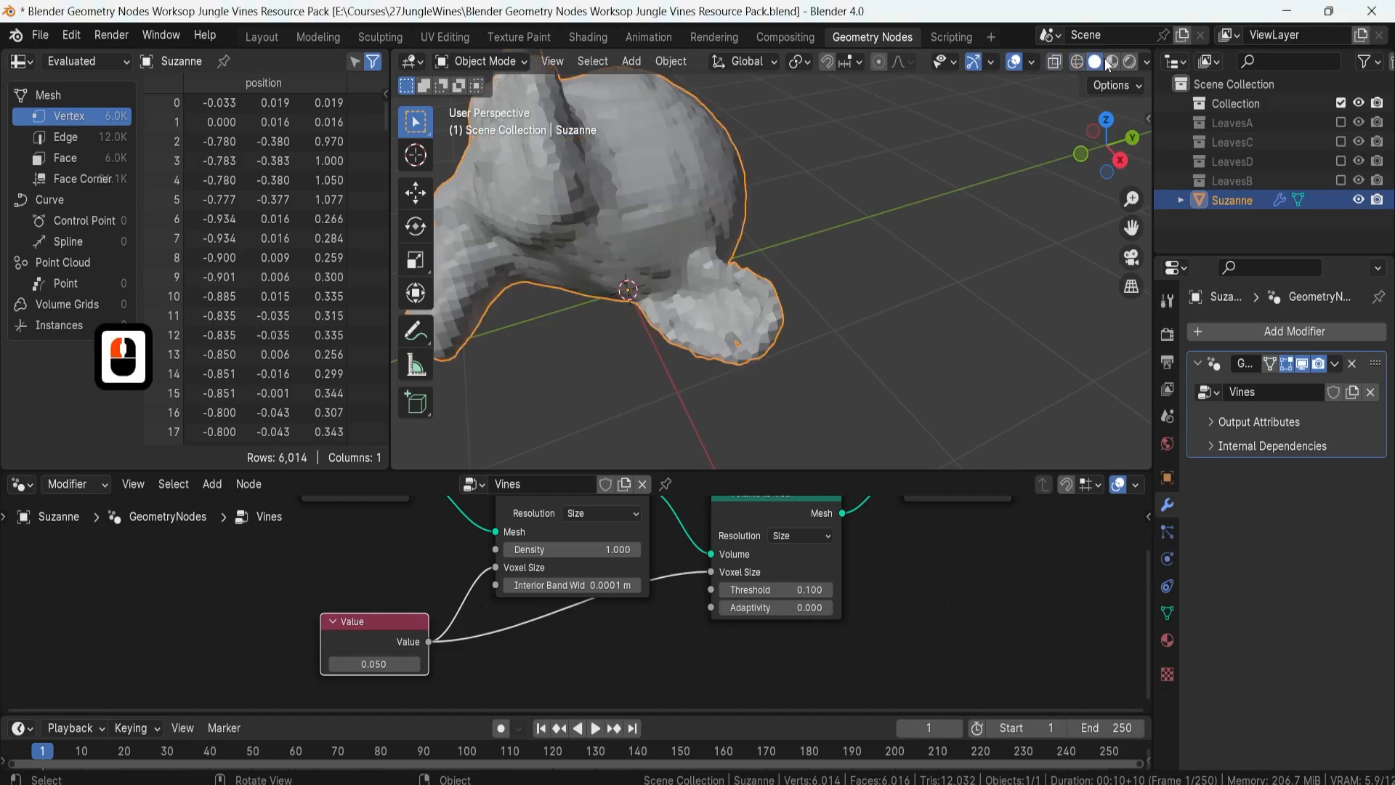
middle_drag(744, 330, 867, 282)
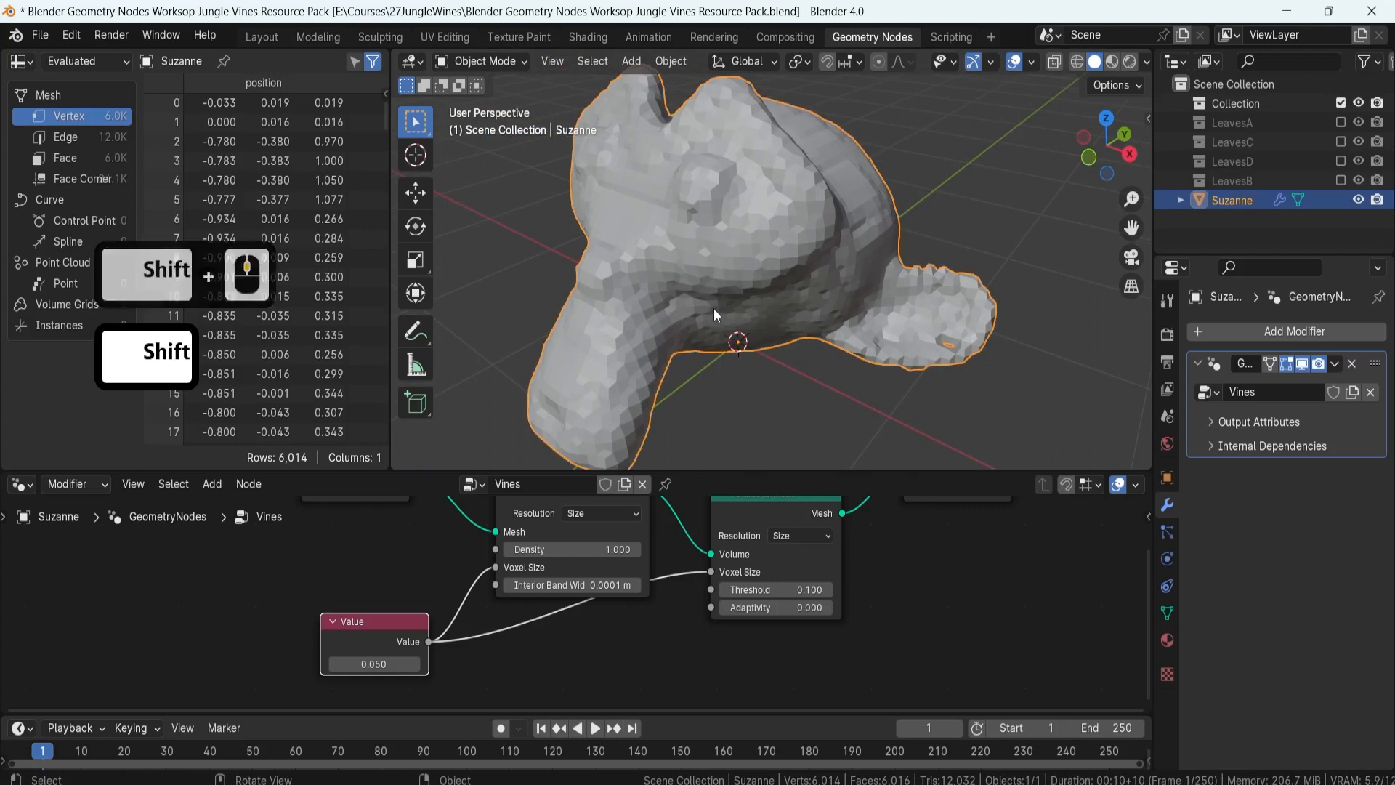
middle_drag(713, 308, 657, 295)
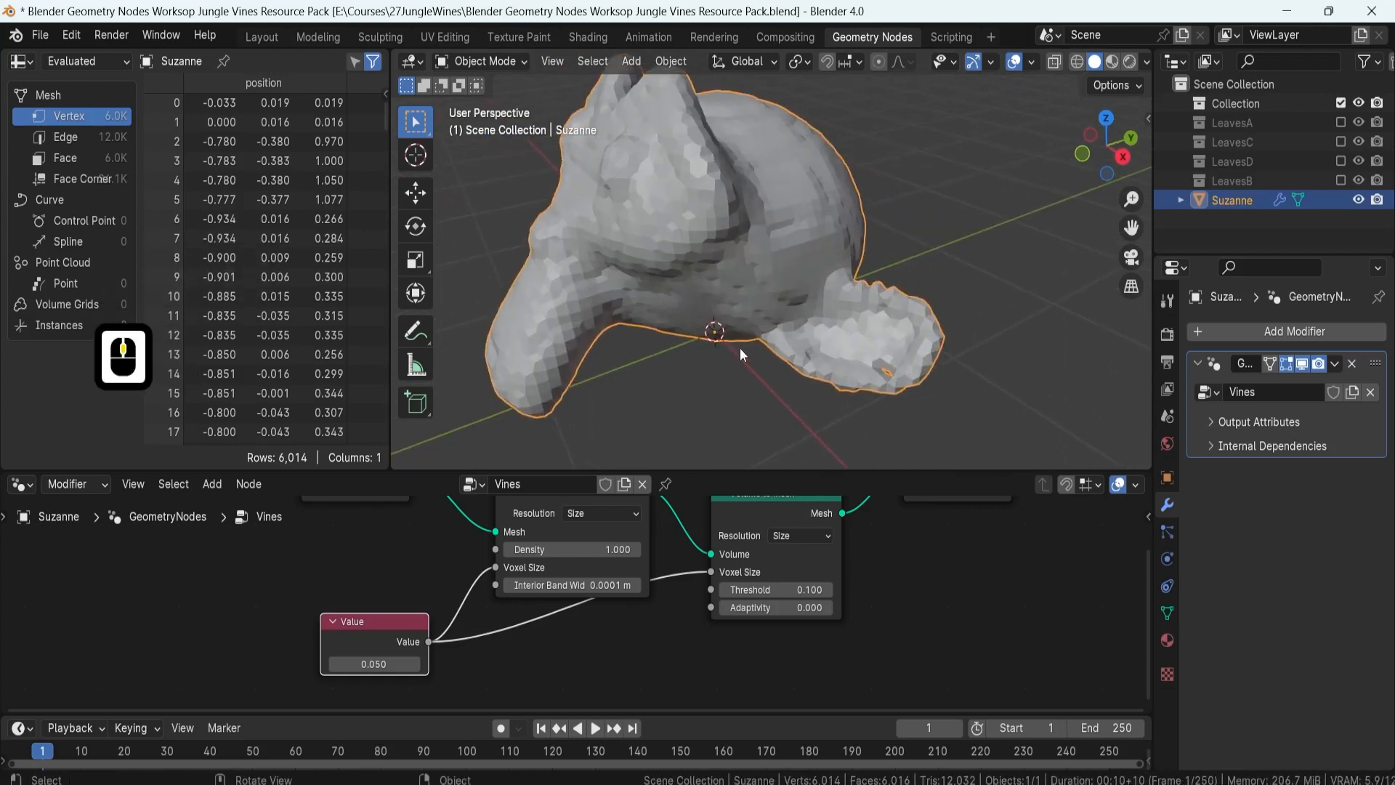